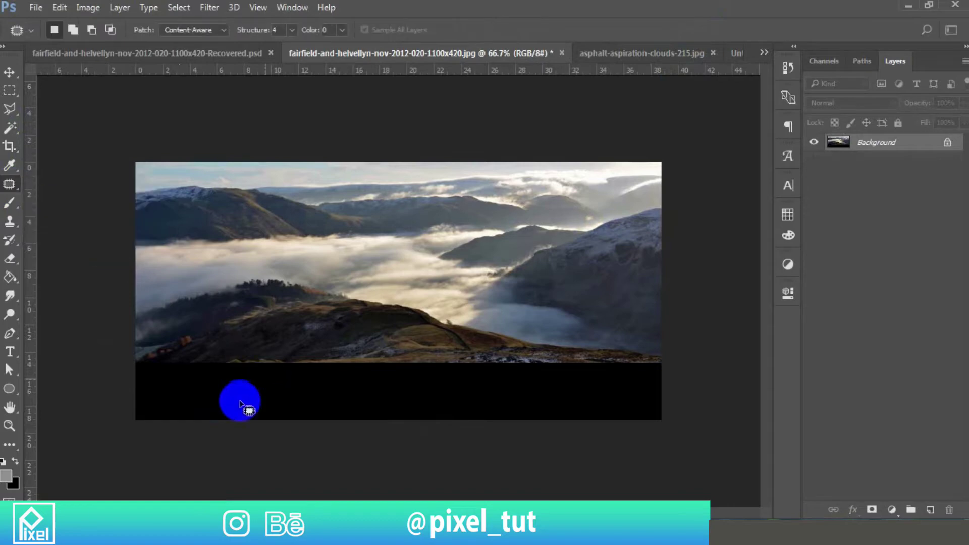
# Patch the left end of the black strip below the hillside with texture sampled from the slope above and the filled ground beside it.
pyautogui.moveTo(133, 363)
pyautogui.mouseDown()
pyautogui.moveTo(235, 366)
pyautogui.moveTo(258, 406)
pyautogui.moveTo(239, 428)
pyautogui.moveTo(132, 431)
pyautogui.moveTo(126, 390)
pyautogui.moveTo(135, 363)
pyautogui.mouseUp()
pyautogui.moveTo(231, 389); pyautogui.dragTo(355, 330)
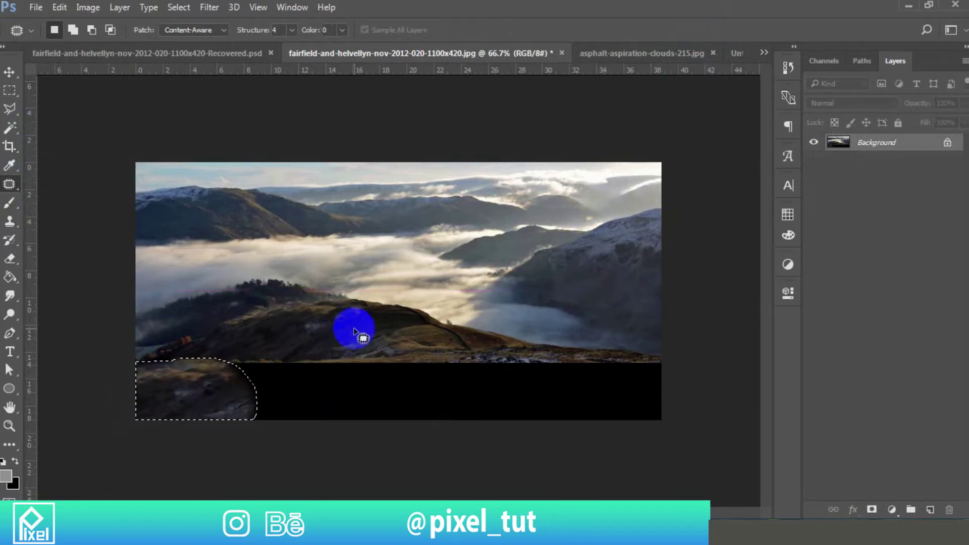
pyautogui.hotkey('ctrl', 'd')
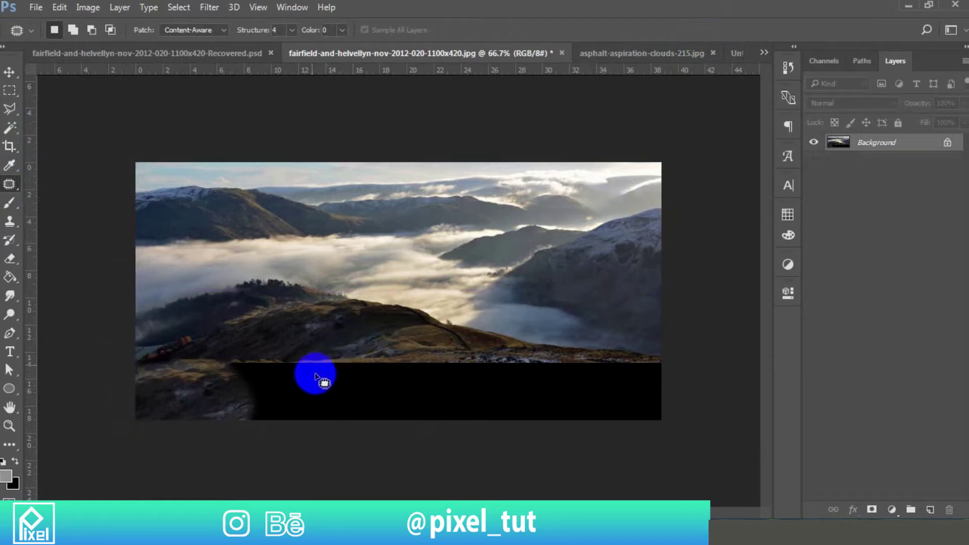
pyautogui.moveTo(228, 362)
pyautogui.mouseDown()
pyautogui.moveTo(303, 396)
pyautogui.moveTo(257, 434)
pyautogui.moveTo(228, 421)
pyautogui.moveTo(223, 360)
pyautogui.mouseUp()
pyautogui.moveTo(260, 402); pyautogui.dragTo(207, 391)
pyautogui.hotkey('ctrl', 'd')
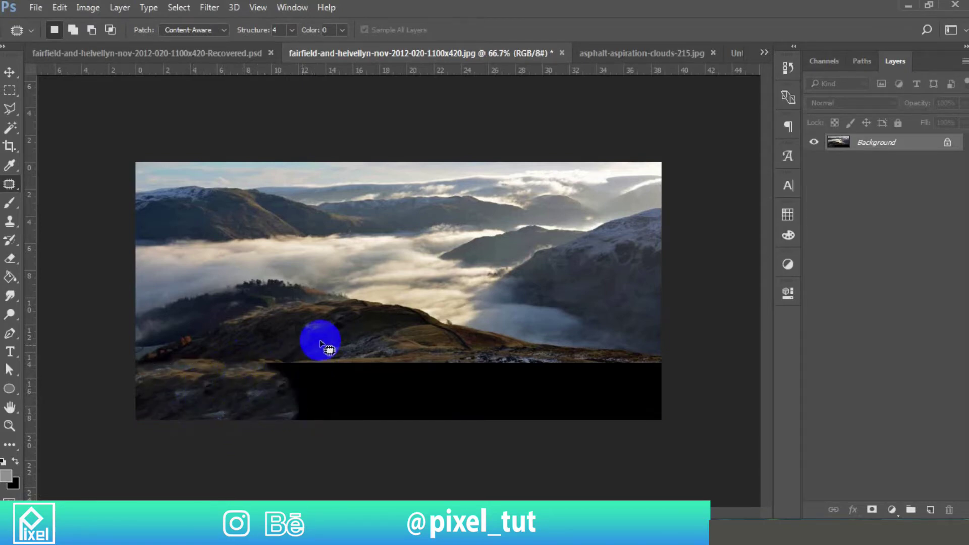
# Extend the patched ground to the left-centre of the black strip, using hillside texture as the source.
pyautogui.moveTo(314, 361)
pyautogui.mouseDown()
pyautogui.moveTo(353, 408)
pyautogui.moveTo(284, 436)
pyautogui.moveTo(259, 400)
pyautogui.moveTo(266, 360)
pyautogui.mouseUp()
pyautogui.moveTo(310, 397); pyautogui.dragTo(321, 339)
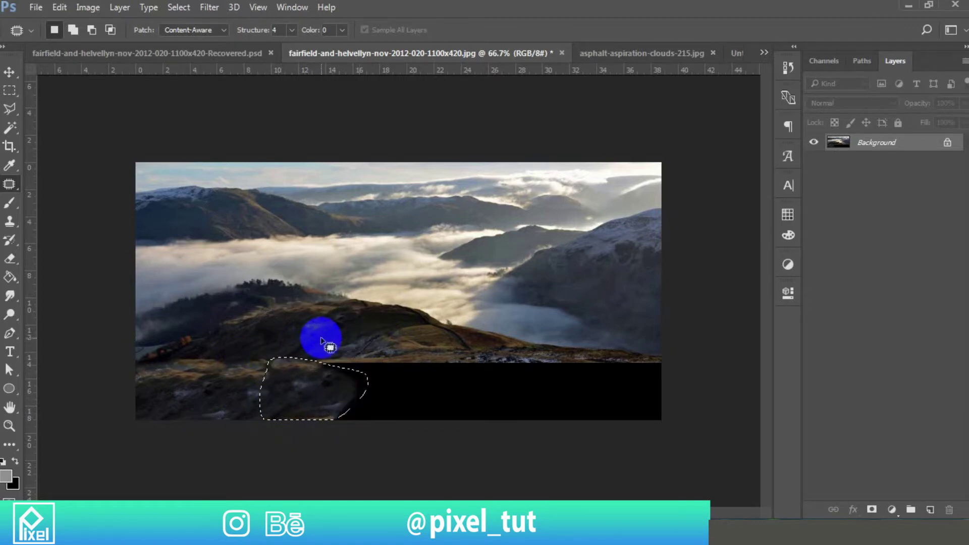
pyautogui.click(307, 397)
pyautogui.click(295, 387)
pyautogui.moveTo(294, 387)
pyautogui.mouseDown()
pyautogui.moveTo(329, 374)
pyautogui.moveTo(343, 387)
pyautogui.moveTo(320, 415)
pyautogui.mouseUp()
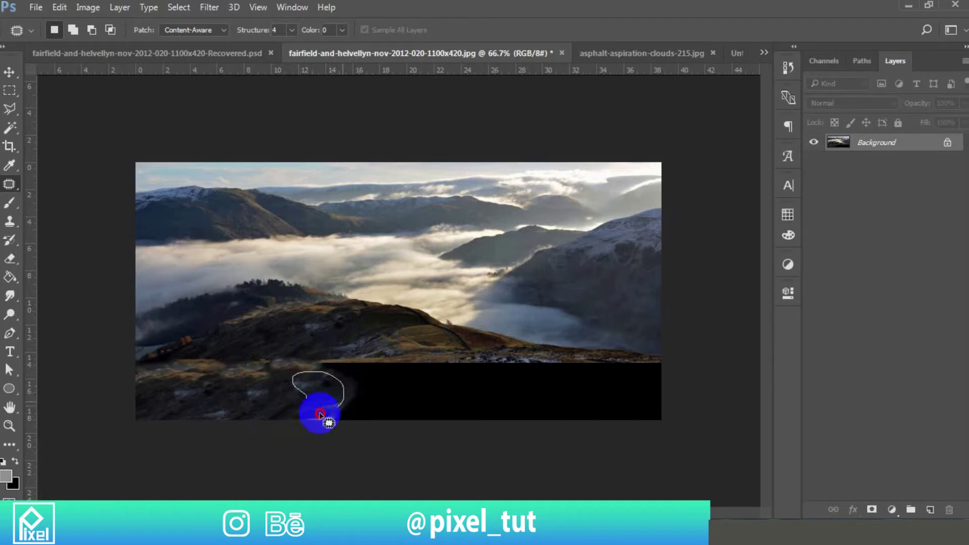
pyautogui.hotkey('ctrl', 'd')
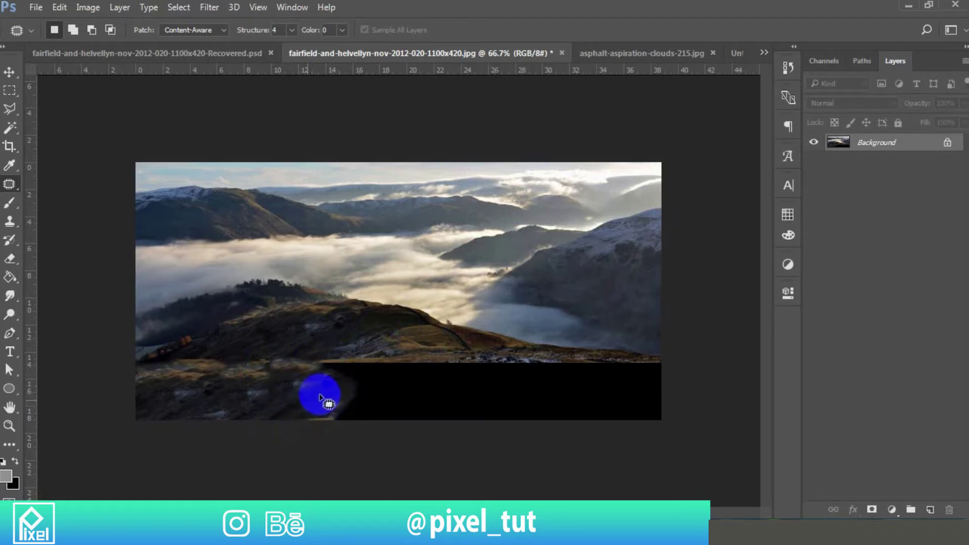
# Patch the middle of the black strip with texture from the filled foreground and the slope above it.
pyautogui.moveTo(337, 363)
pyautogui.mouseDown()
pyautogui.moveTo(408, 406)
pyautogui.moveTo(353, 429)
pyautogui.moveTo(336, 381)
pyautogui.moveTo(341, 363)
pyautogui.moveTo(330, 397)
pyautogui.moveTo(231, 392)
pyautogui.mouseUp()
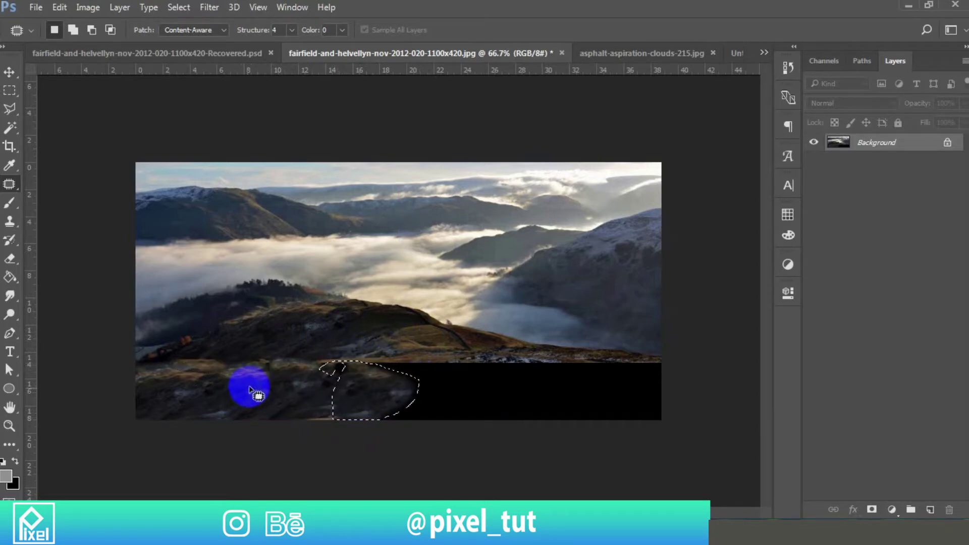
pyautogui.click(313, 377)
pyautogui.moveTo(314, 377)
pyautogui.mouseDown()
pyautogui.moveTo(340, 352)
pyautogui.moveTo(352, 362)
pyautogui.moveTo(341, 389)
pyautogui.moveTo(325, 377)
pyautogui.moveTo(338, 370)
pyautogui.moveTo(276, 376)
pyautogui.mouseUp()
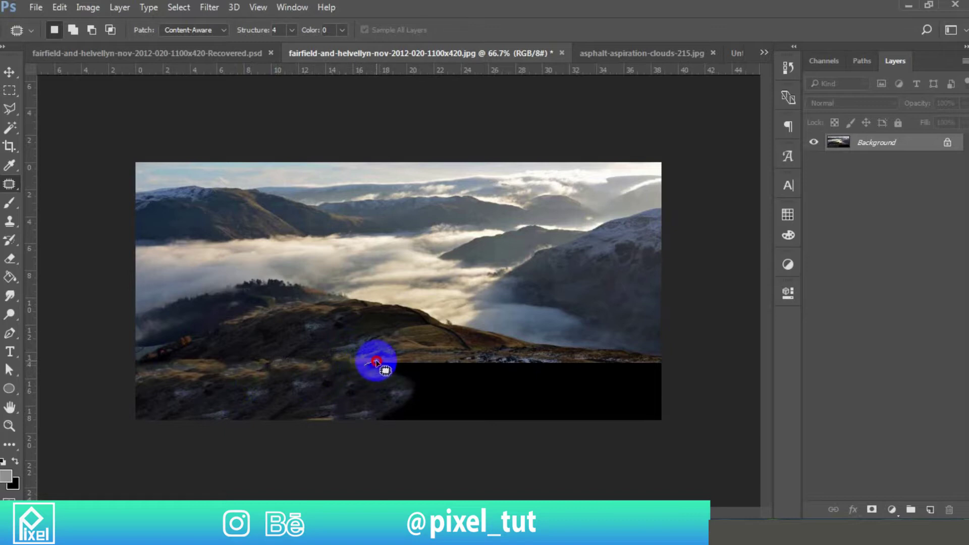
pyautogui.moveTo(386, 359)
pyautogui.mouseDown()
pyautogui.moveTo(441, 364)
pyautogui.moveTo(453, 397)
pyautogui.moveTo(446, 425)
pyautogui.moveTo(414, 442)
pyautogui.moveTo(371, 430)
pyautogui.moveTo(356, 402)
pyautogui.moveTo(364, 362)
pyautogui.mouseUp()
pyautogui.moveTo(407, 391); pyautogui.dragTo(328, 346)
pyautogui.hotkey('ctrl', 'd')
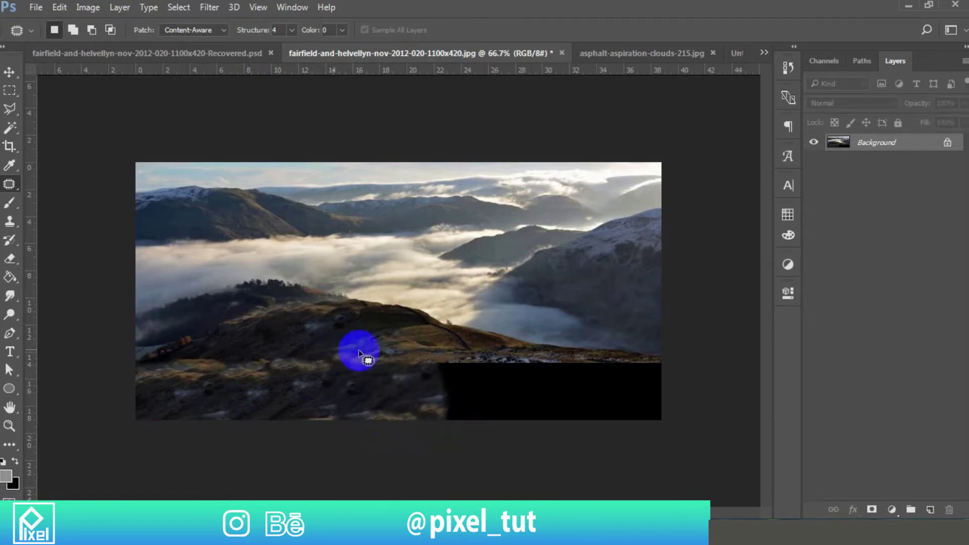
# Patch the remaining right half of the black strip with hillside texture up to the image's right edge.
pyautogui.moveTo(341, 394)
pyautogui.mouseDown()
pyautogui.moveTo(390, 361)
pyautogui.moveTo(436, 412)
pyautogui.moveTo(348, 418)
pyautogui.moveTo(319, 386)
pyautogui.mouseUp()
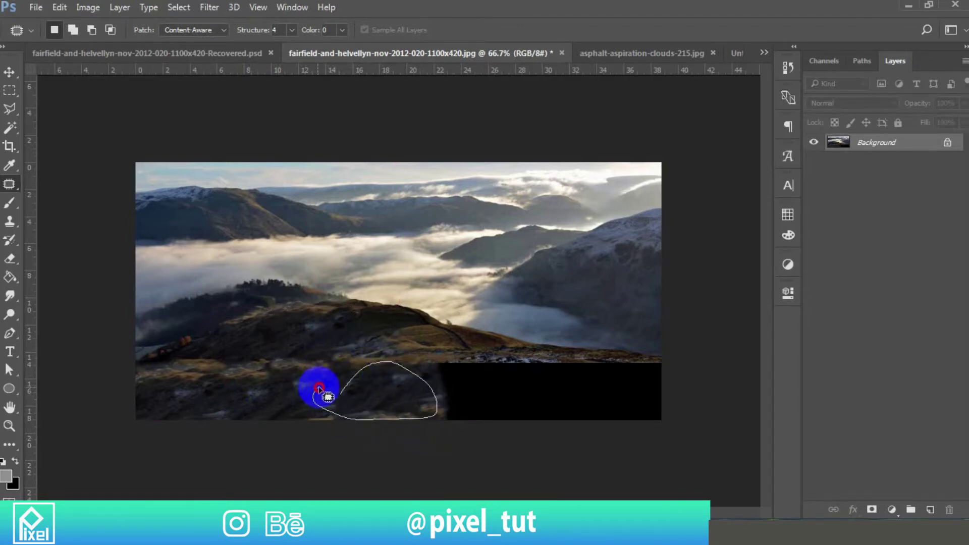
pyautogui.moveTo(421, 362)
pyautogui.mouseDown()
pyautogui.moveTo(437, 361)
pyautogui.moveTo(403, 389)
pyautogui.moveTo(422, 361)
pyautogui.mouseUp()
pyautogui.moveTo(464, 397)
pyautogui.mouseDown()
pyautogui.moveTo(369, 395)
pyautogui.moveTo(317, 380)
pyautogui.mouseUp()
pyautogui.hotkey('ctrl', 'd')
pyautogui.moveTo(498, 360)
pyautogui.mouseDown()
pyautogui.moveTo(592, 359)
pyautogui.moveTo(644, 381)
pyautogui.moveTo(491, 372)
pyautogui.moveTo(378, 342)
pyautogui.moveTo(293, 340)
pyautogui.mouseUp()
pyautogui.hotkey('ctrl', 'd')
pyautogui.moveTo(622, 376)
pyautogui.mouseDown()
pyautogui.moveTo(632, 361)
pyautogui.moveTo(628, 435)
pyautogui.moveTo(631, 357)
pyautogui.moveTo(616, 378)
pyautogui.moveTo(377, 328)
pyautogui.mouseUp()
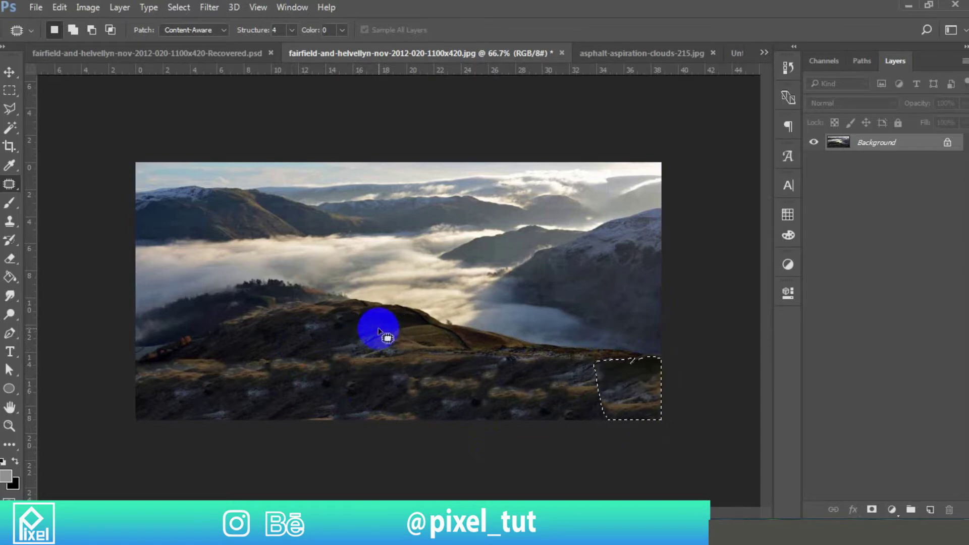
# Unlock the Background layer and blend the seams across the central and right foreground with the Spot Healing Brush.
pyautogui.rightClick(10, 185)
pyautogui.click(38, 185)
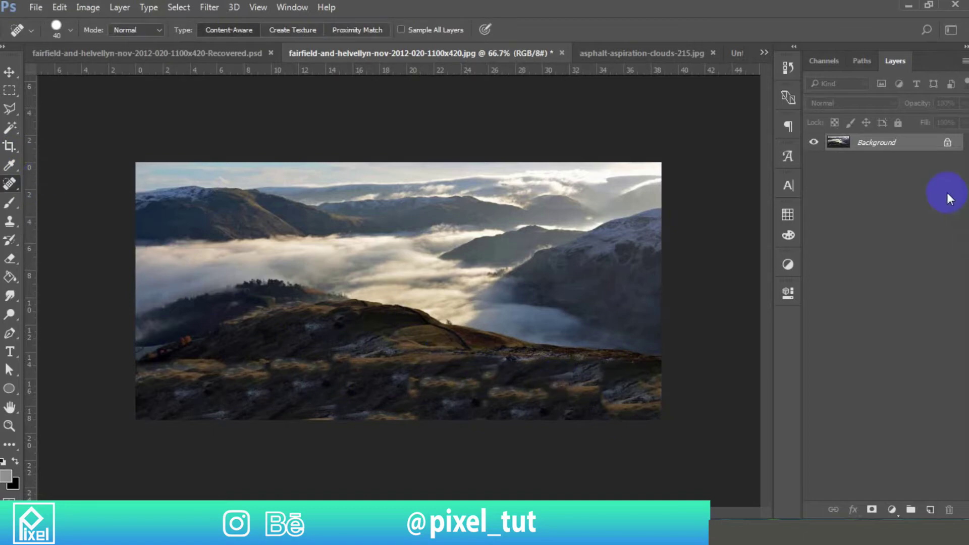
pyautogui.click(949, 145)
pyautogui.moveTo(591, 370)
pyautogui.mouseDown()
pyautogui.moveTo(590, 391)
pyautogui.moveTo(604, 387)
pyautogui.moveTo(562, 400)
pyautogui.moveTo(542, 390)
pyautogui.moveTo(400, 387)
pyautogui.moveTo(378, 373)
pyautogui.moveTo(402, 366)
pyautogui.moveTo(422, 373)
pyautogui.moveTo(265, 363)
pyautogui.moveTo(280, 357)
pyautogui.moveTo(270, 356)
pyautogui.moveTo(192, 376)
pyautogui.moveTo(218, 354)
pyautogui.moveTo(185, 368)
pyautogui.moveTo(312, 340)
pyautogui.moveTo(296, 365)
pyautogui.moveTo(238, 393)
pyautogui.moveTo(310, 386)
pyautogui.moveTo(330, 368)
pyautogui.moveTo(330, 389)
pyautogui.moveTo(325, 378)
pyautogui.moveTo(349, 372)
pyautogui.moveTo(365, 392)
pyautogui.moveTo(325, 371)
pyautogui.mouseUp()
pyautogui.moveTo(385, 374); pyautogui.dragTo(340, 364)
pyautogui.moveTo(443, 373); pyautogui.dragTo(383, 394)
pyautogui.moveTo(483, 381); pyautogui.dragTo(449, 386)
pyautogui.moveTo(573, 387); pyautogui.dragTo(597, 385)
pyautogui.moveTo(601, 384)
pyautogui.mouseDown()
pyautogui.moveTo(642, 407)
pyautogui.moveTo(632, 409)
pyautogui.mouseUp()
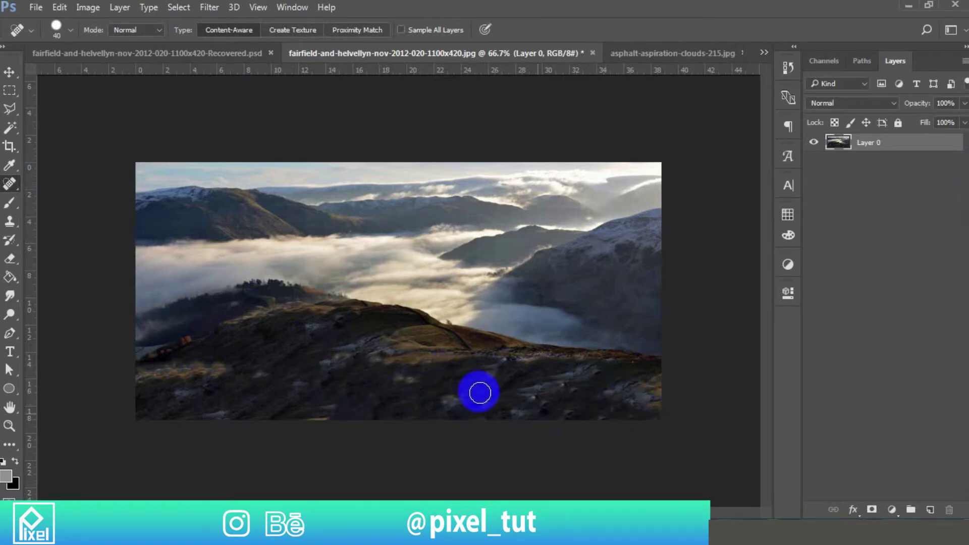
# Heal the remaining light patches in the lower-centre and left foreground, and leave the layer deselected.
pyautogui.moveTo(485, 409); pyautogui.dragTo(437, 406)
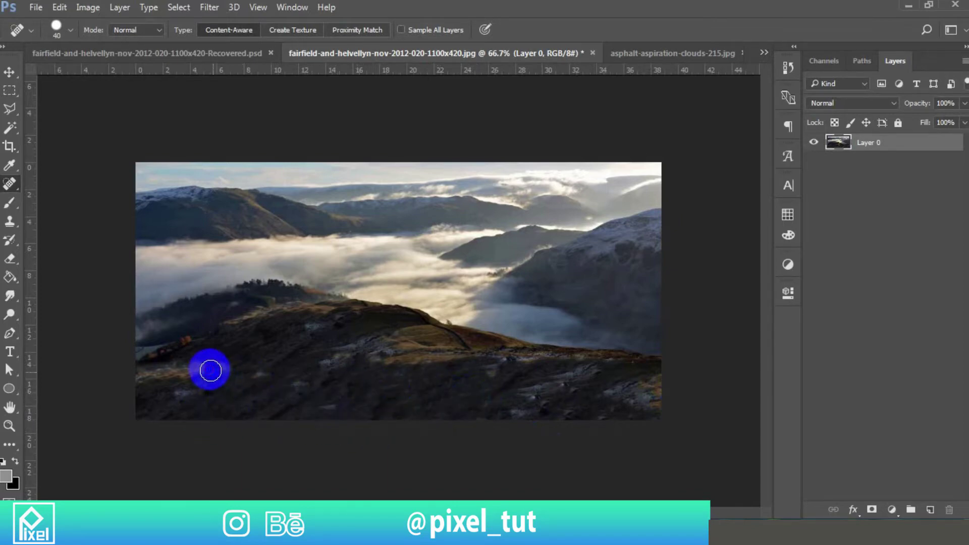
pyautogui.moveTo(167, 376)
pyautogui.mouseDown()
pyautogui.moveTo(190, 361)
pyautogui.moveTo(157, 372)
pyautogui.moveTo(177, 370)
pyautogui.mouseUp()
pyautogui.moveTo(198, 367); pyautogui.dragTo(218, 366)
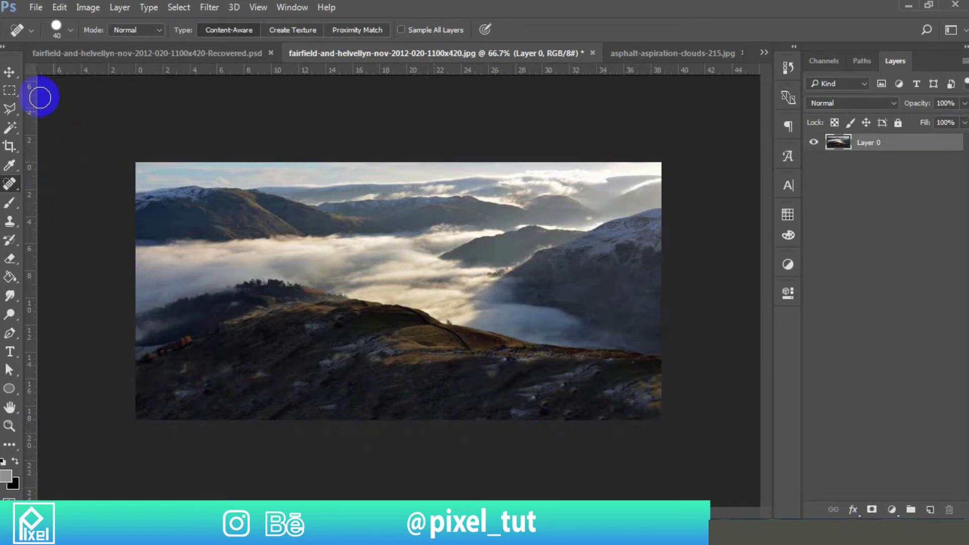
pyautogui.click(10, 71)
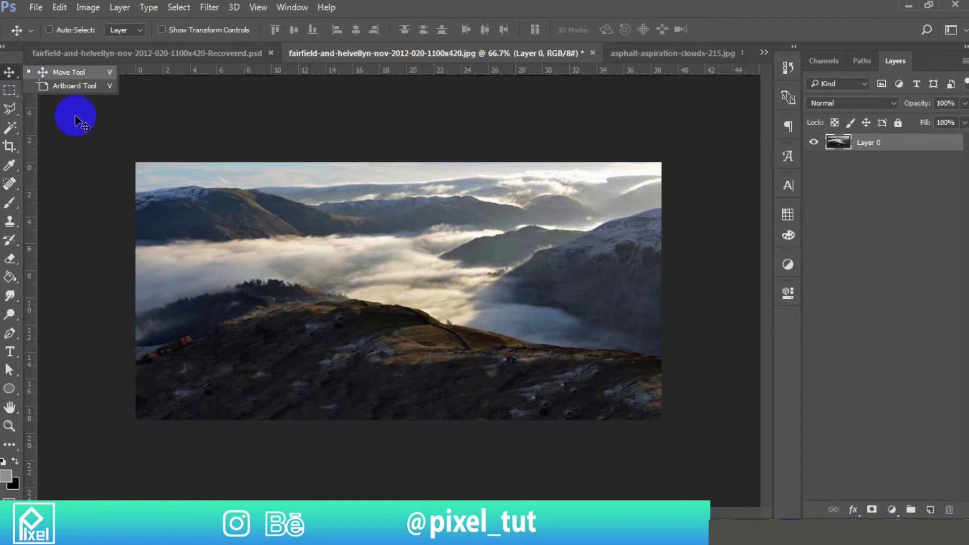
pyautogui.click(844, 219)
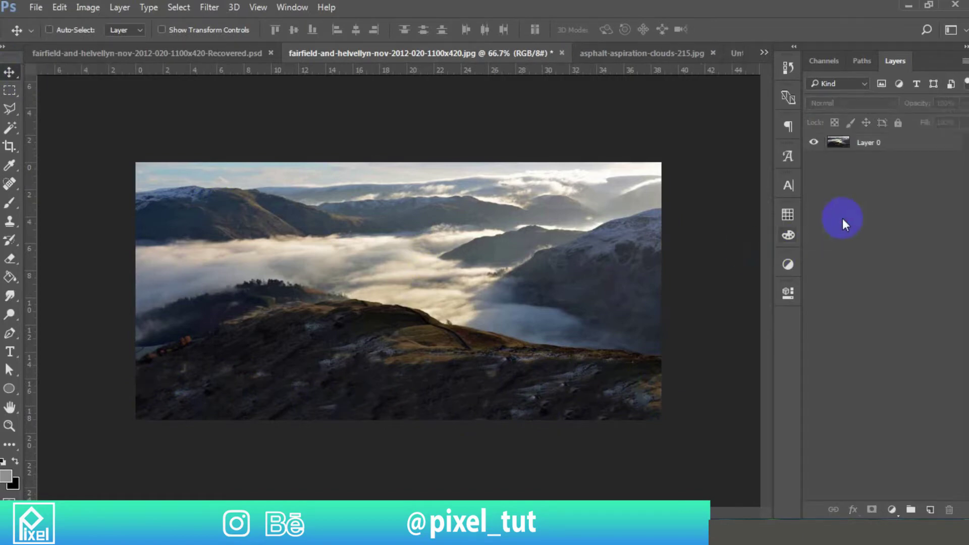
# Outline the asphalt road in asphalt-aspiration-clouds-215.jpg with a closed Polygonal Lasso selection along its white edge lines.
pyautogui.click(613, 54)
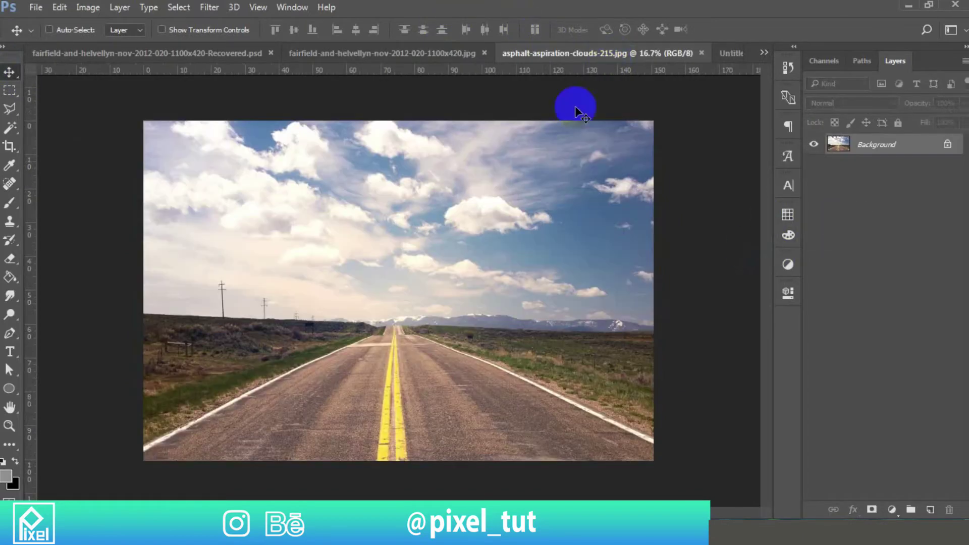
pyautogui.click(7, 114)
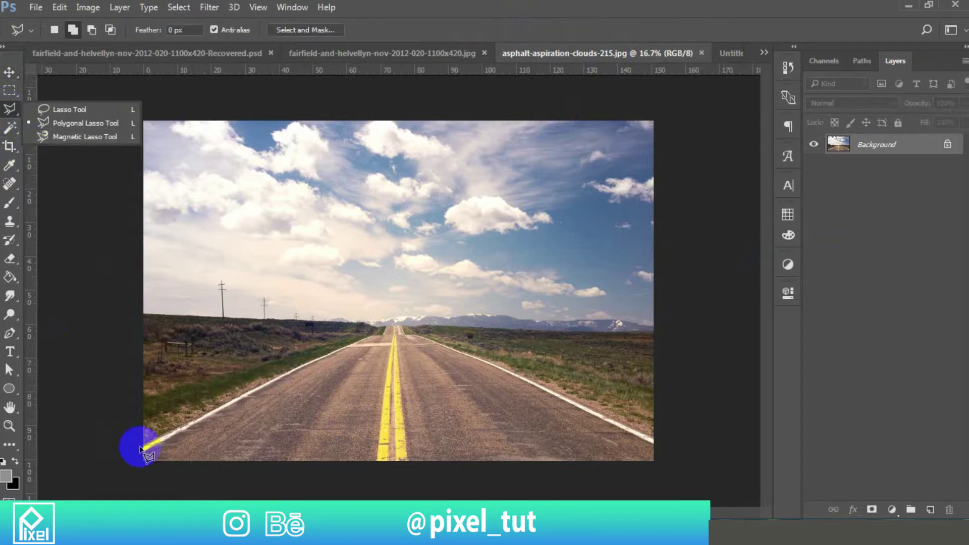
pyautogui.click(141, 448)
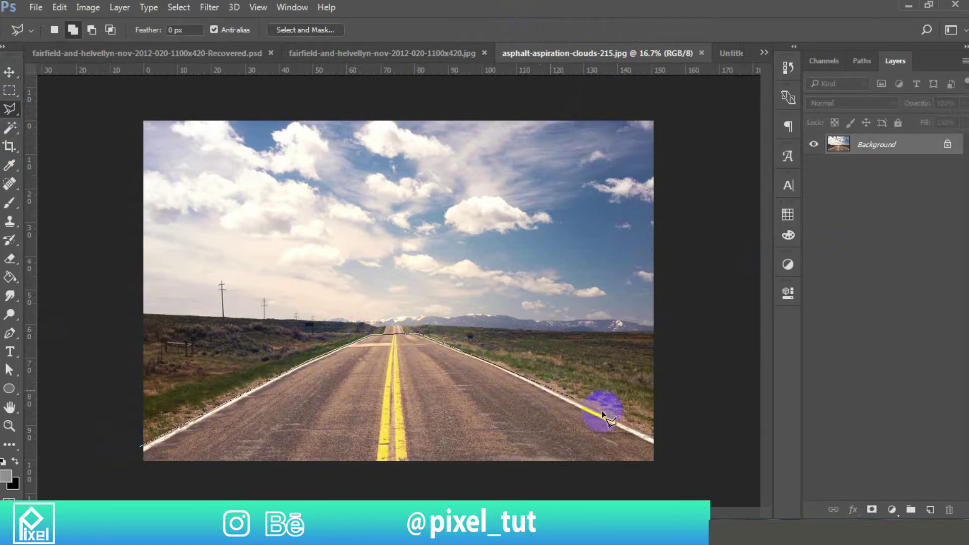
pyautogui.click(670, 446)
pyautogui.click(702, 476)
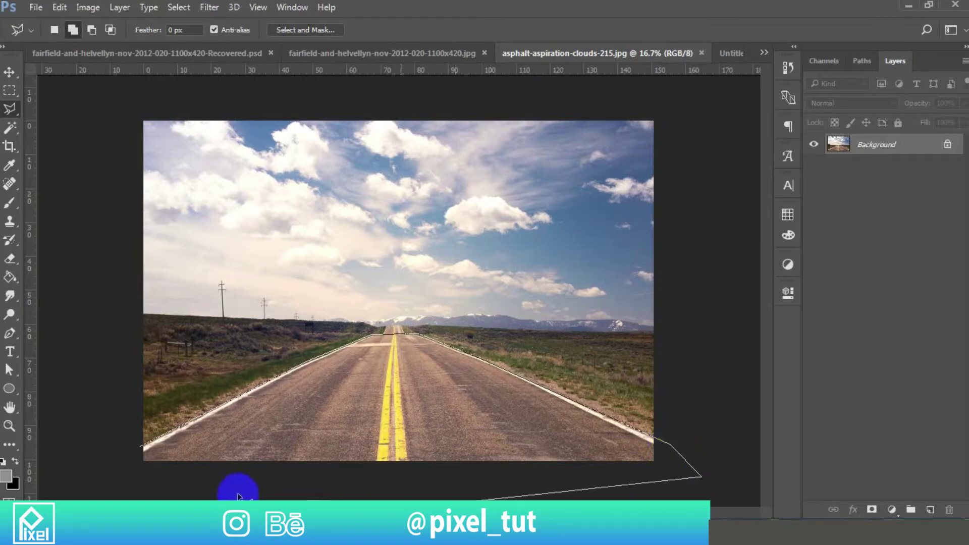
pyautogui.click(82, 462)
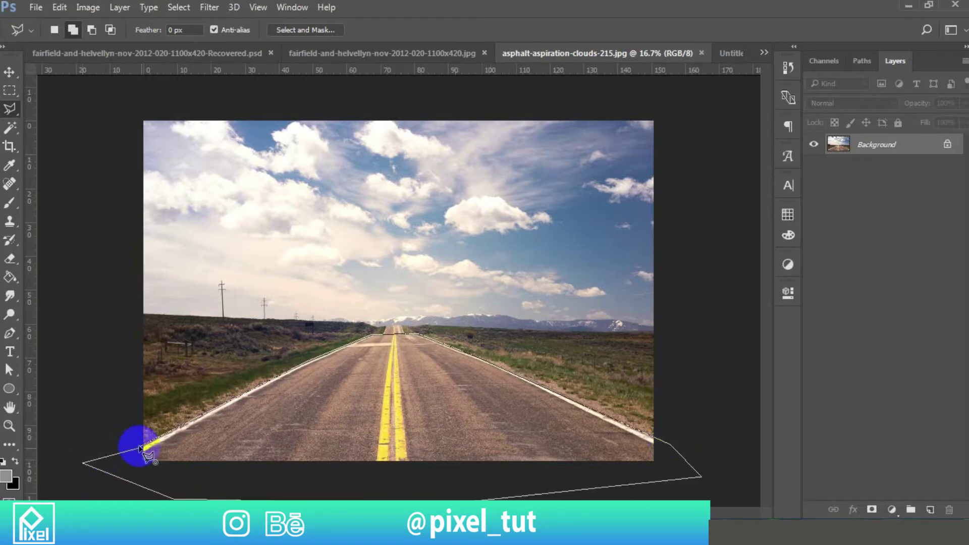
pyautogui.click(140, 447)
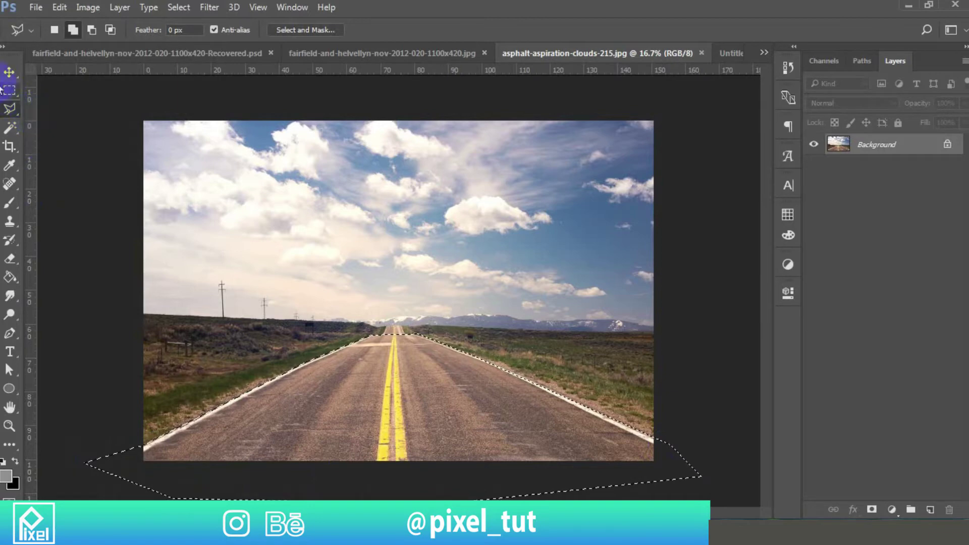
# Unlock the road photo's background and copy the selected road as a new layer into the fairfield-and-helvellyn landscape document.
pyautogui.click(9, 72)
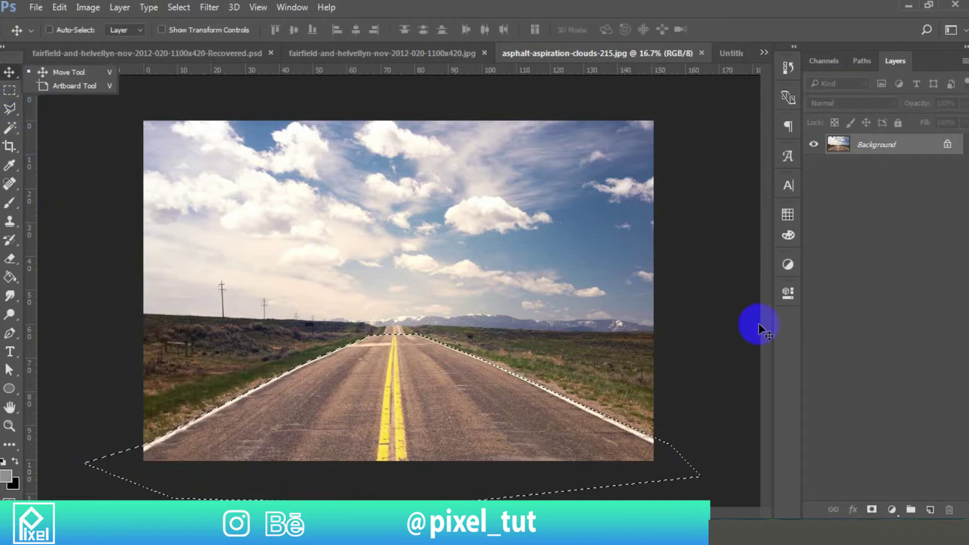
pyautogui.click(955, 150)
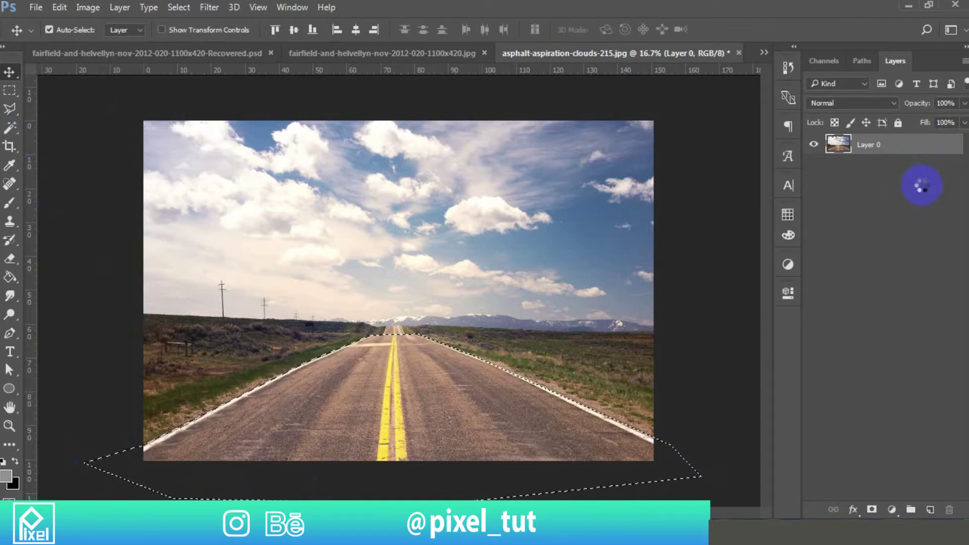
pyautogui.hotkey('ctrl', 'j')
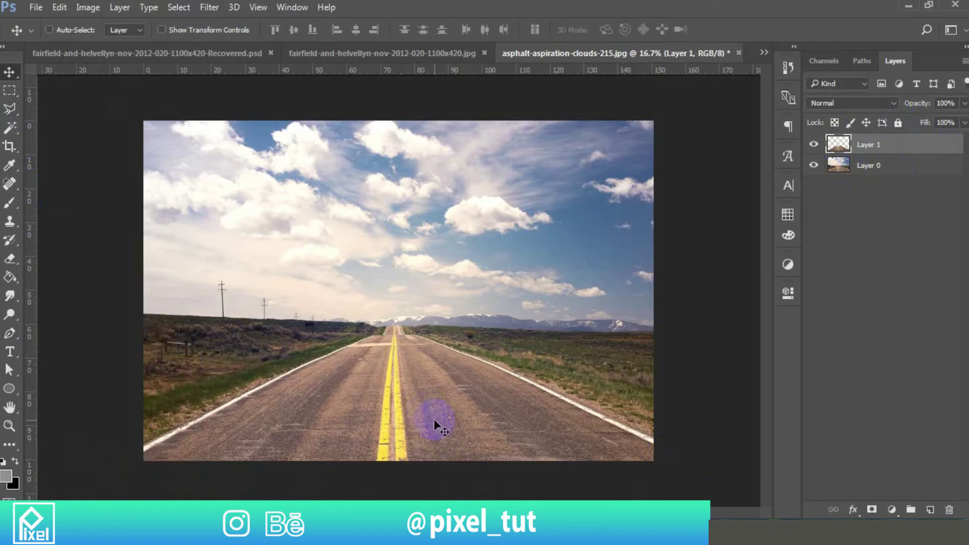
pyautogui.moveTo(433, 413); pyautogui.dragTo(343, 259)
pyautogui.hotkey('ctrl', 't')
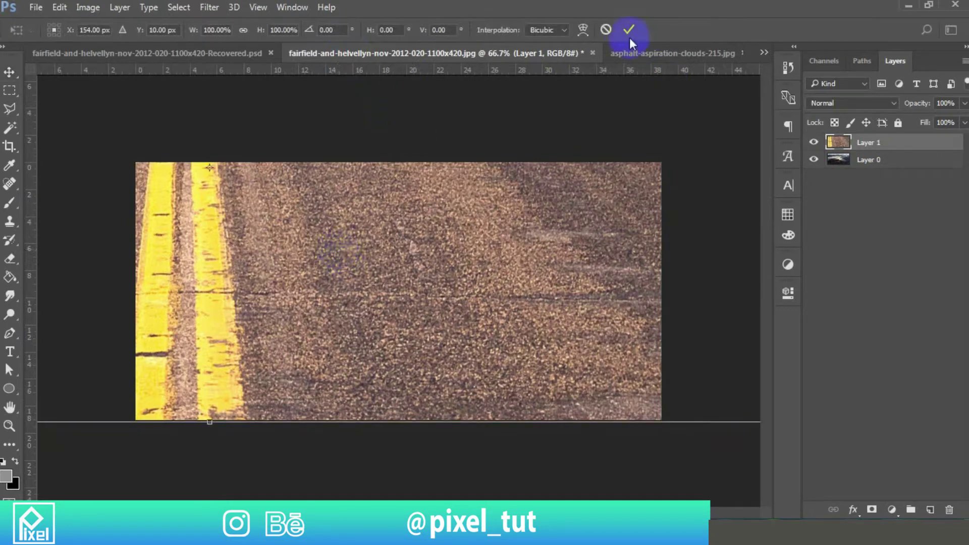
pyautogui.scroll(-6, 538, 221)
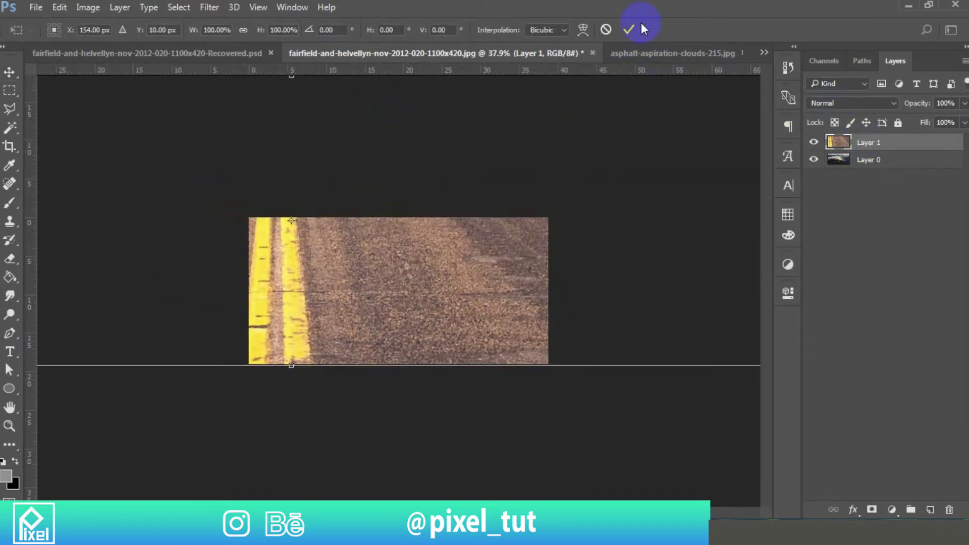
pyautogui.click(606, 30)
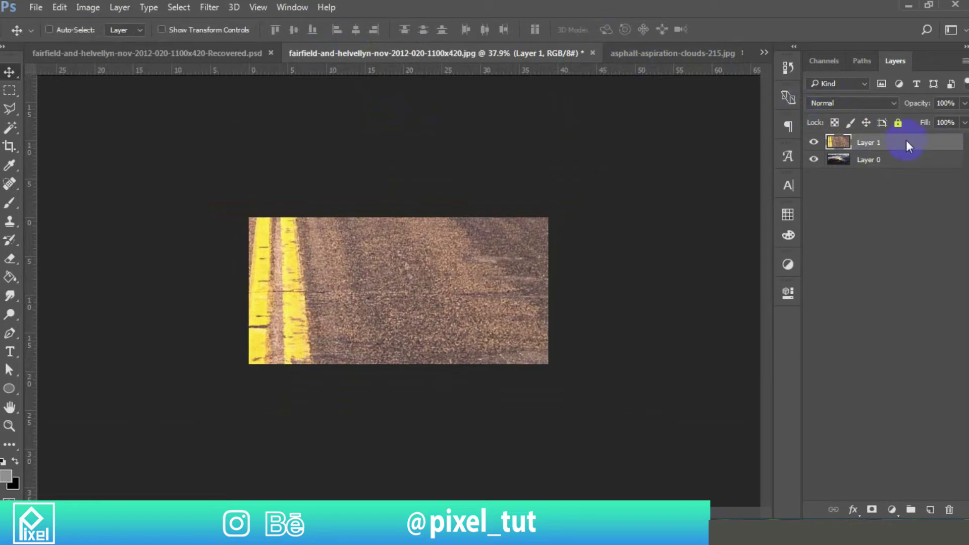
# Convert the road layer to a smart object and scale it to about 22% along the bottom of the landscape.
pyautogui.rightClick(906, 144)
pyautogui.click(646, 246)
pyautogui.scroll(-1, 394, 224)
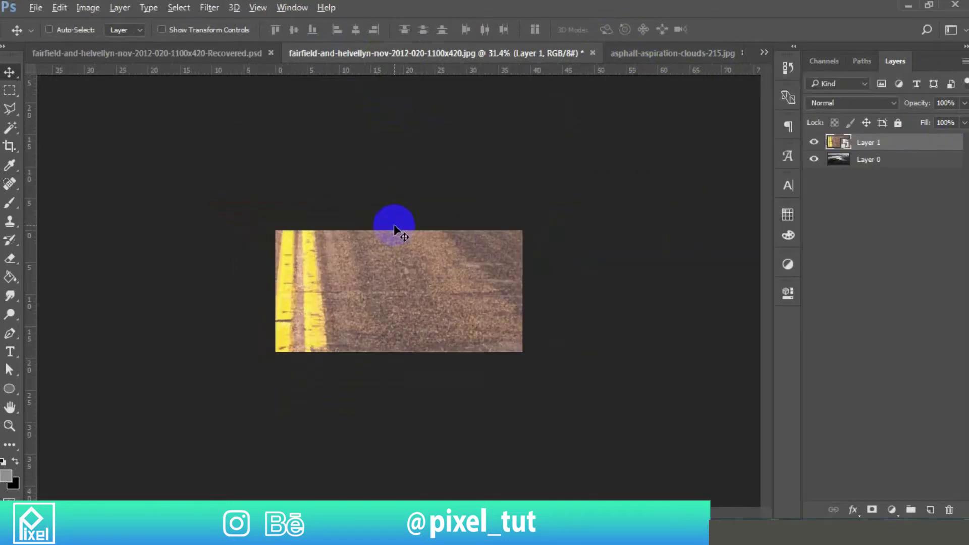
pyautogui.scroll(-1, 394, 223)
pyautogui.hotkey('ctrl', 't')
pyautogui.moveTo(664, 332); pyautogui.dragTo(427, 231)
pyautogui.moveTo(384, 261); pyautogui.dragTo(393, 307)
pyautogui.scroll(3, 393, 306)
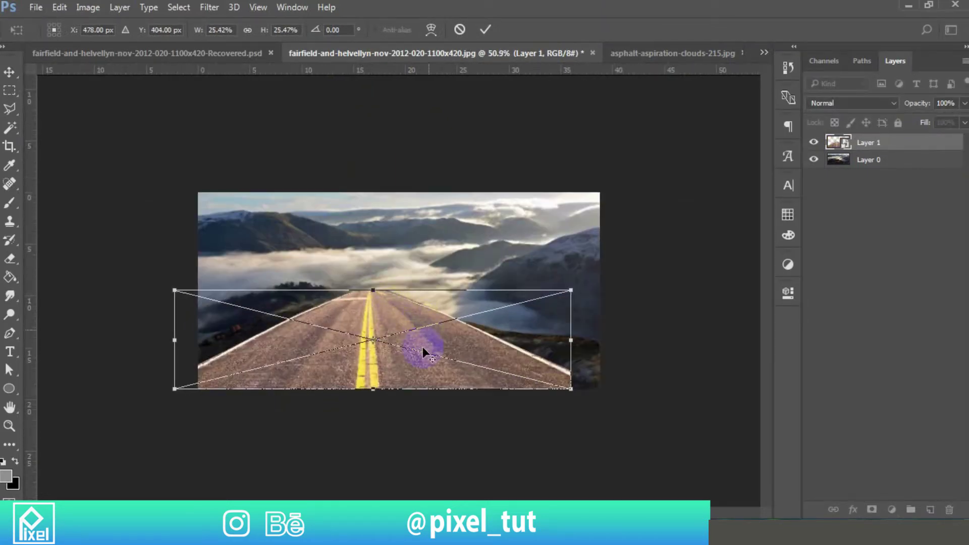
pyautogui.scroll(2, 422, 346)
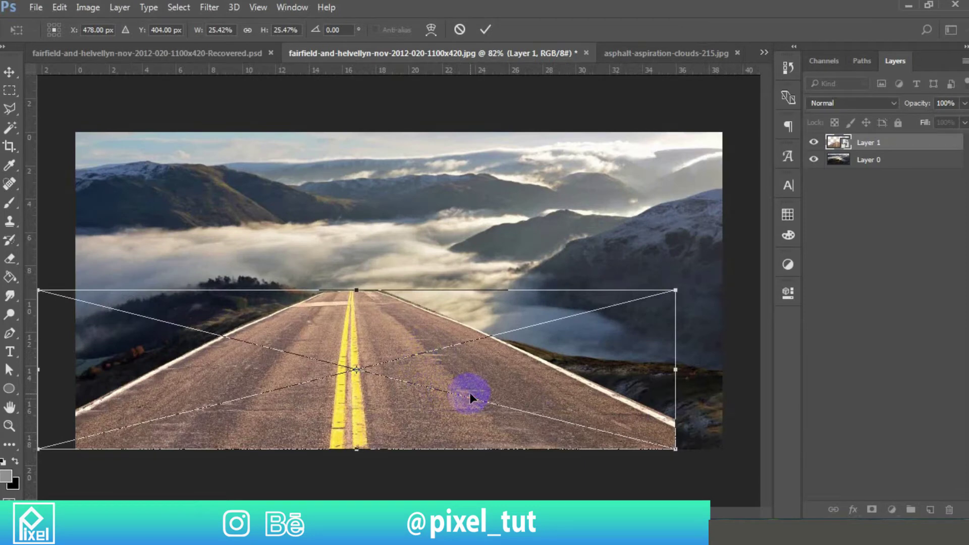
pyautogui.moveTo(676, 447); pyautogui.dragTo(635, 427)
pyautogui.moveTo(476, 405); pyautogui.dragTo(535, 414)
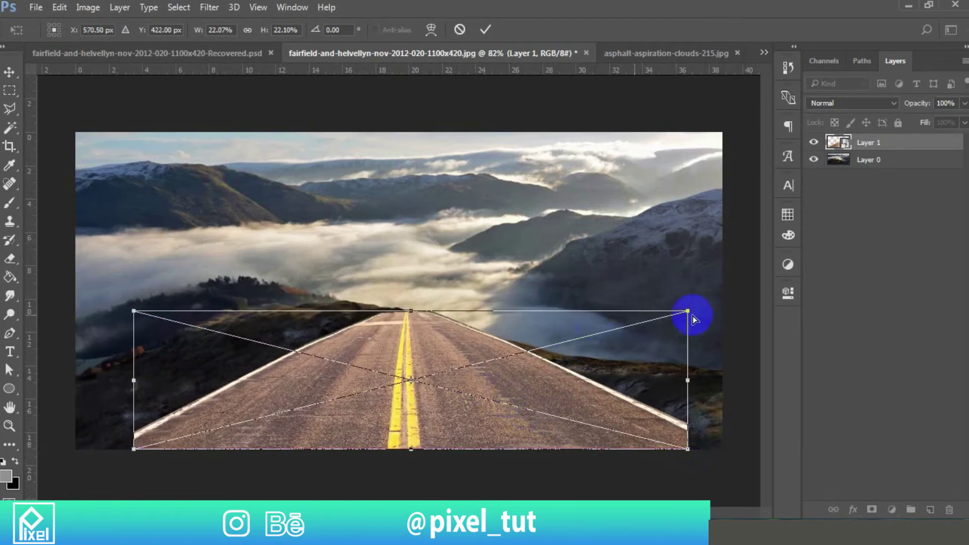
# Distort the road layer's corners so it widens across the lower-right foreground and narrows to the hilltop at left, and apply the transform.
pyautogui.moveTo(687, 312); pyautogui.dragTo(495, 314)
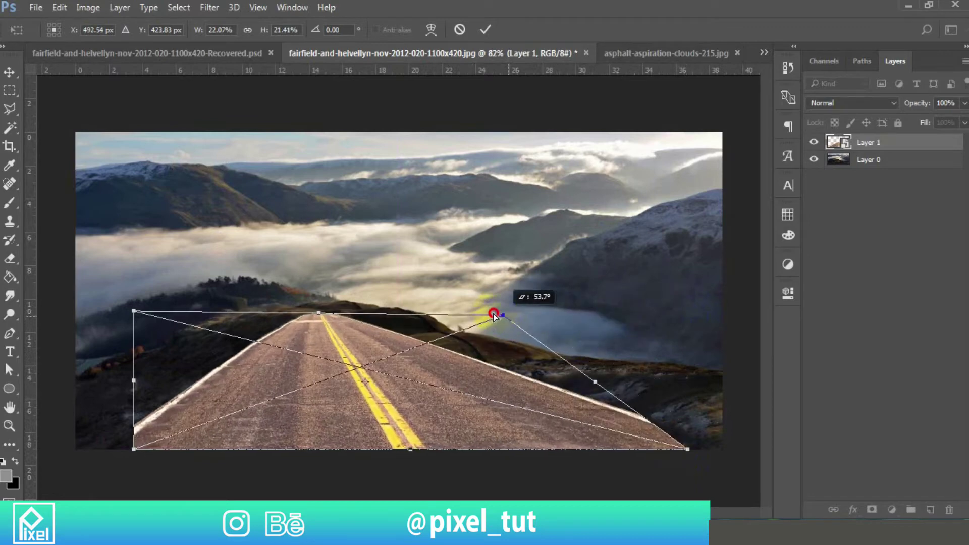
pyautogui.moveTo(688, 451); pyautogui.dragTo(810, 468)
pyautogui.moveTo(134, 451); pyautogui.dragTo(351, 498)
pyautogui.moveTo(315, 315); pyautogui.dragTo(206, 274)
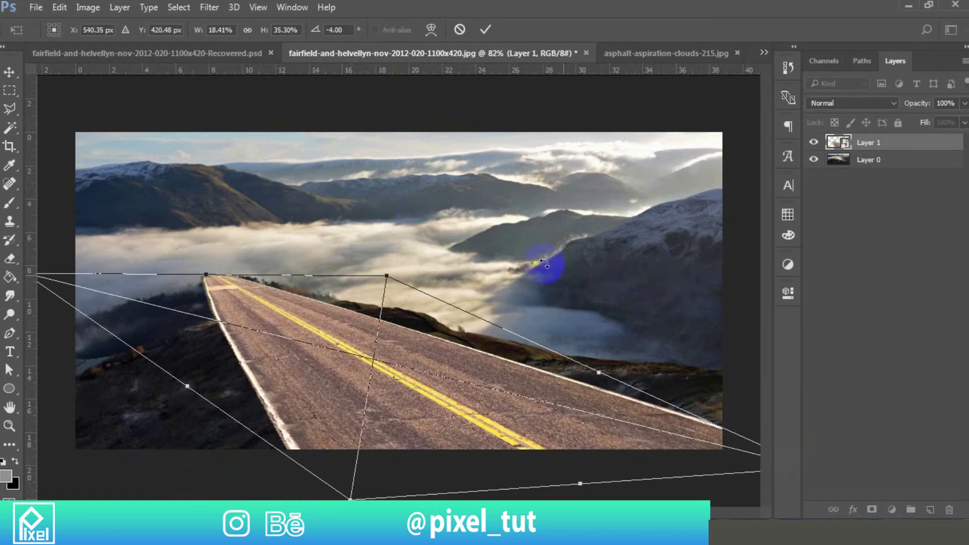
pyautogui.moveTo(387, 278)
pyautogui.mouseDown()
pyautogui.moveTo(374, 281)
pyautogui.moveTo(384, 282)
pyautogui.mouseUp()
pyautogui.scroll(-2, 67, 286)
pyautogui.moveTo(91, 275); pyautogui.dragTo(102, 273)
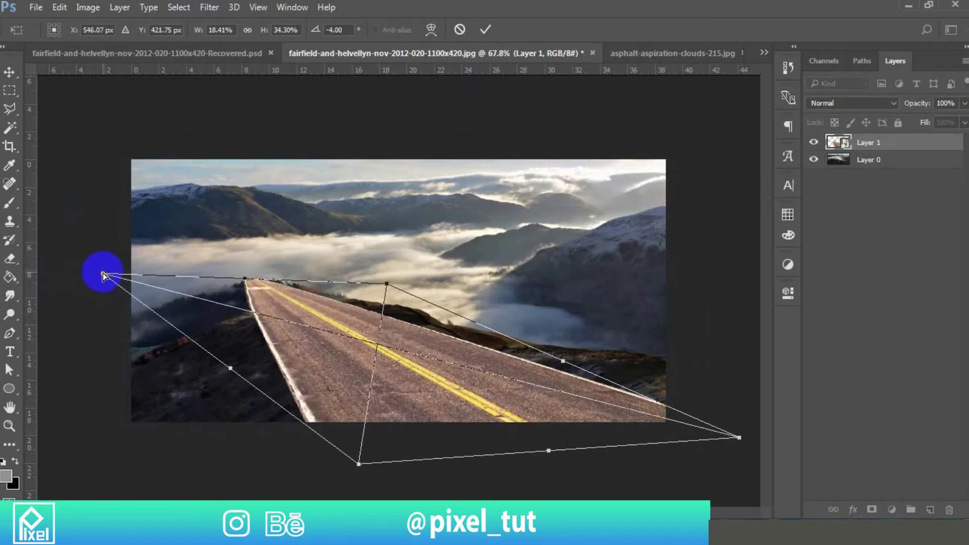
pyautogui.click(488, 29)
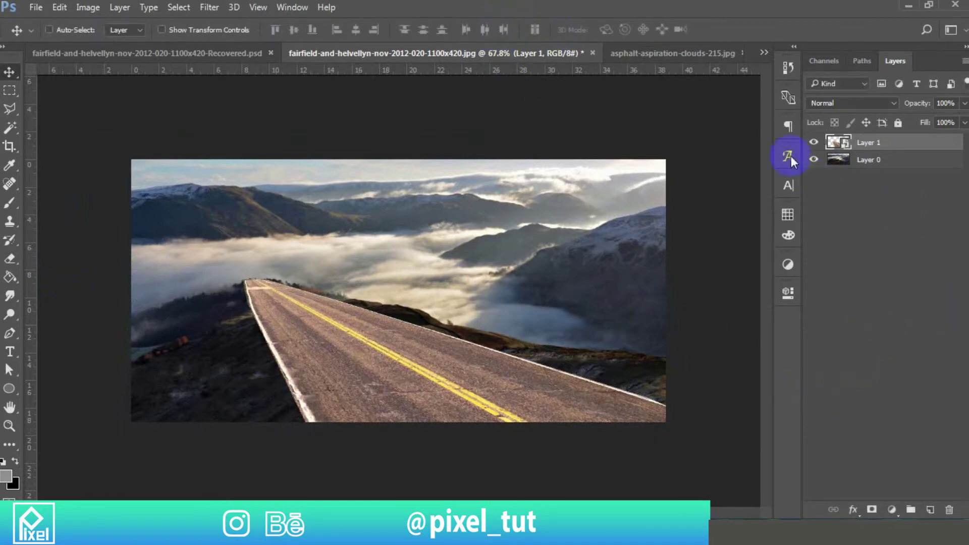
# Add a layer mask to the road and paint black on its lower-left edge with the 969 textured brush at 174 px.
pyautogui.click(872, 509)
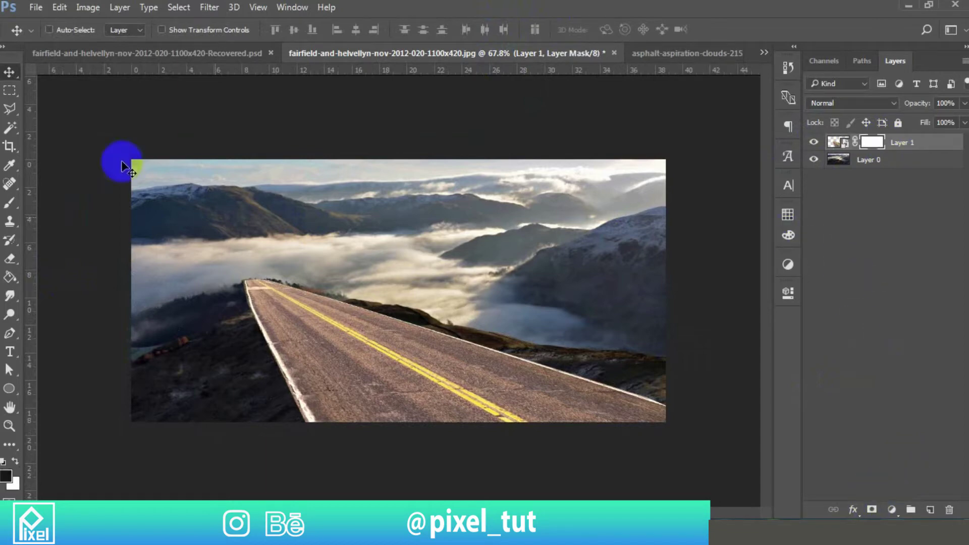
pyautogui.click(17, 205)
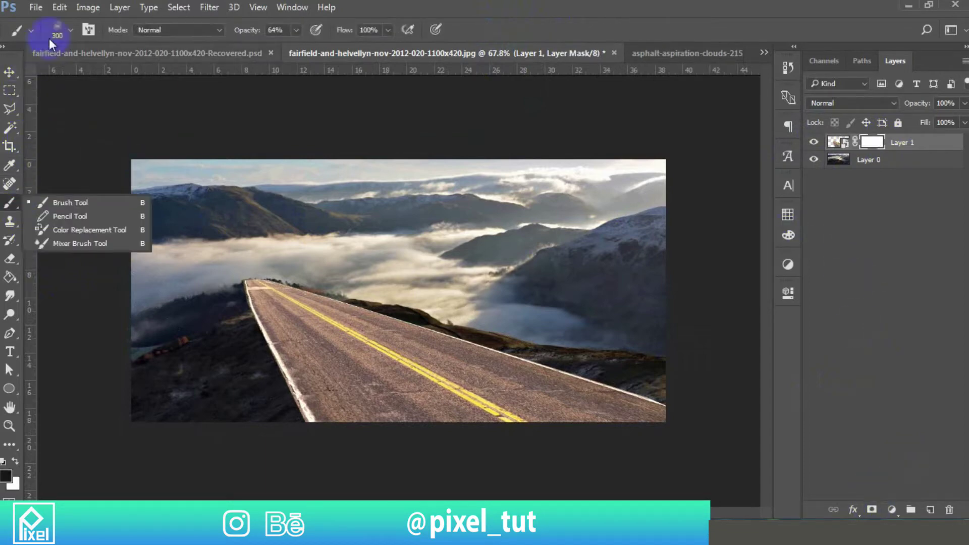
pyautogui.click(70, 31)
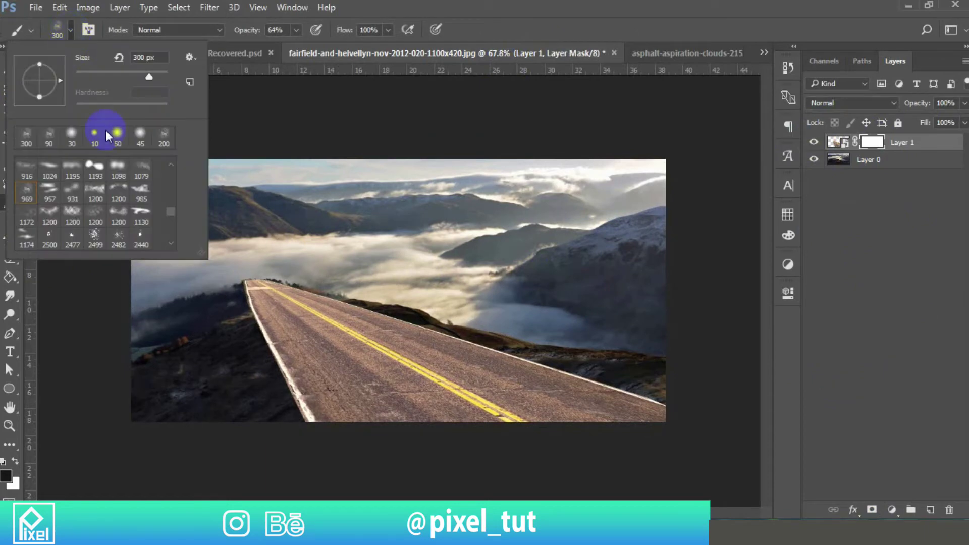
pyautogui.click(30, 194)
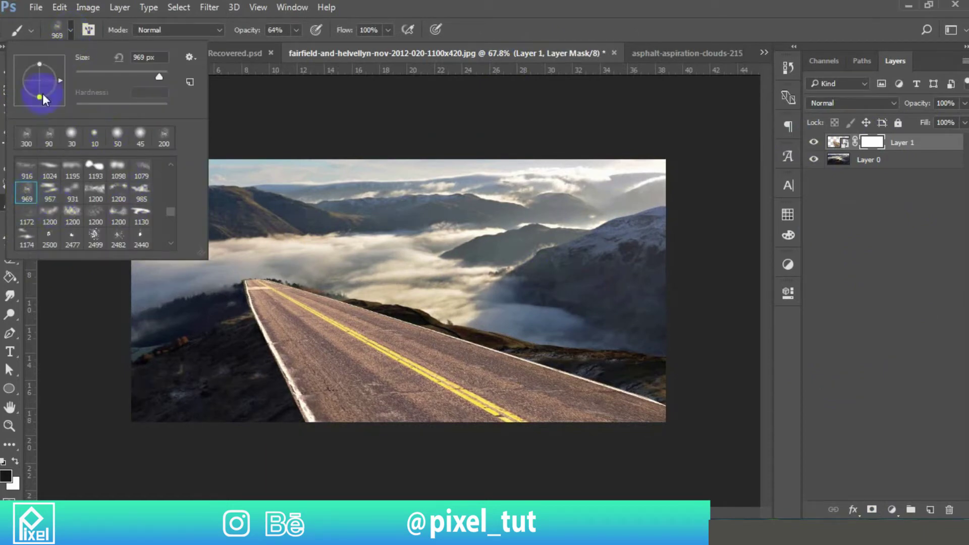
pyautogui.moveTo(159, 76); pyautogui.dragTo(145, 77)
pyautogui.click(63, 28)
pyautogui.moveTo(265, 383); pyautogui.dragTo(252, 386)
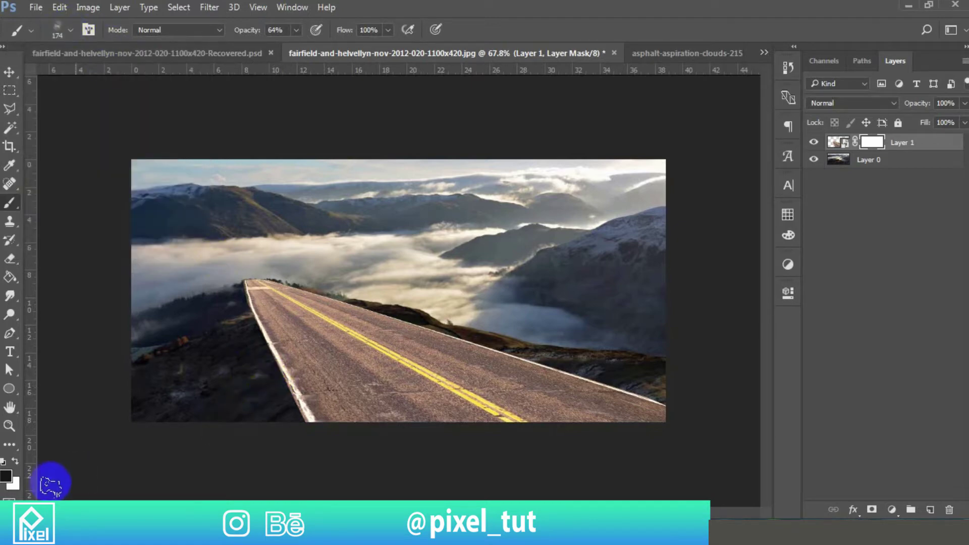
pyautogui.moveTo(286, 368); pyautogui.dragTo(278, 392)
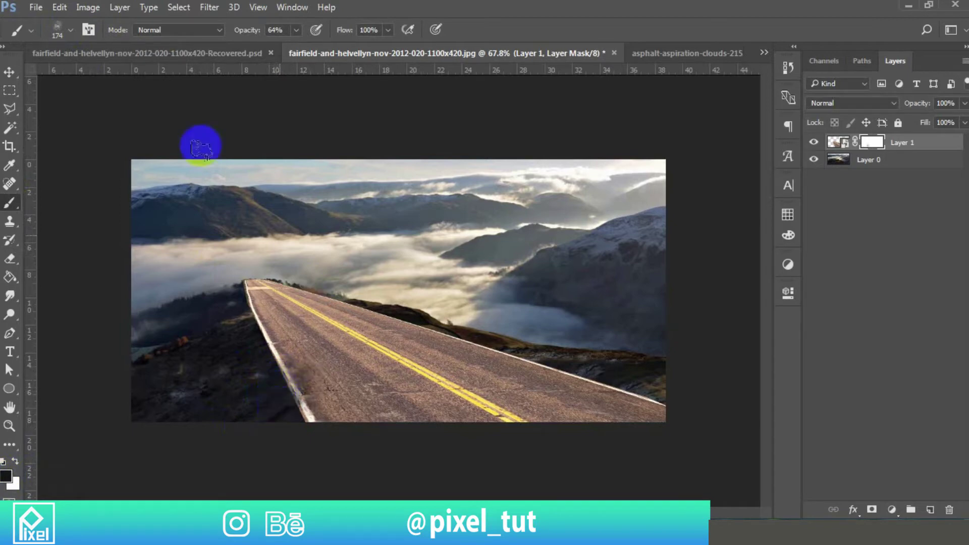
# Roughen more of the road's left edge on the mask with the brush at 54% opacity and 120 px.
pyautogui.moveTo(246, 32); pyautogui.dragTo(242, 31)
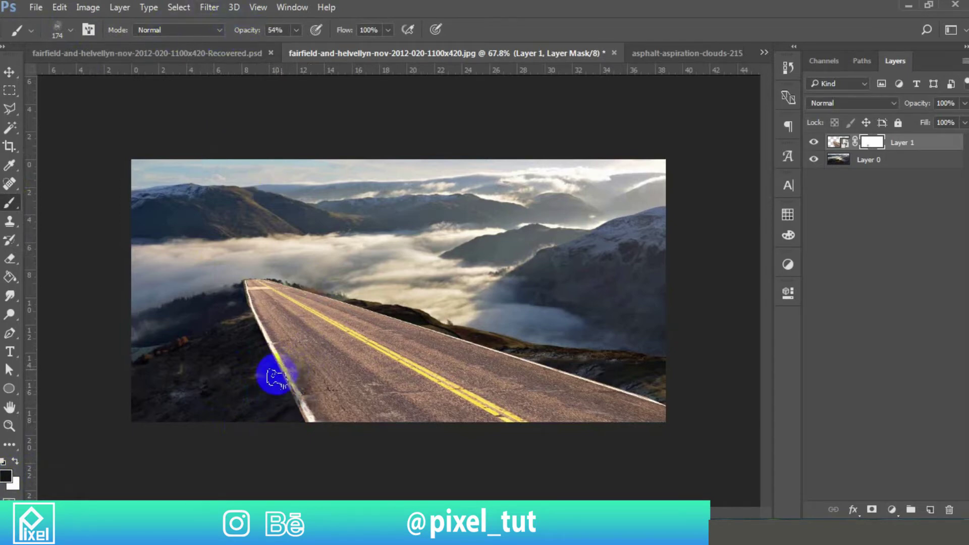
pyautogui.click(71, 30)
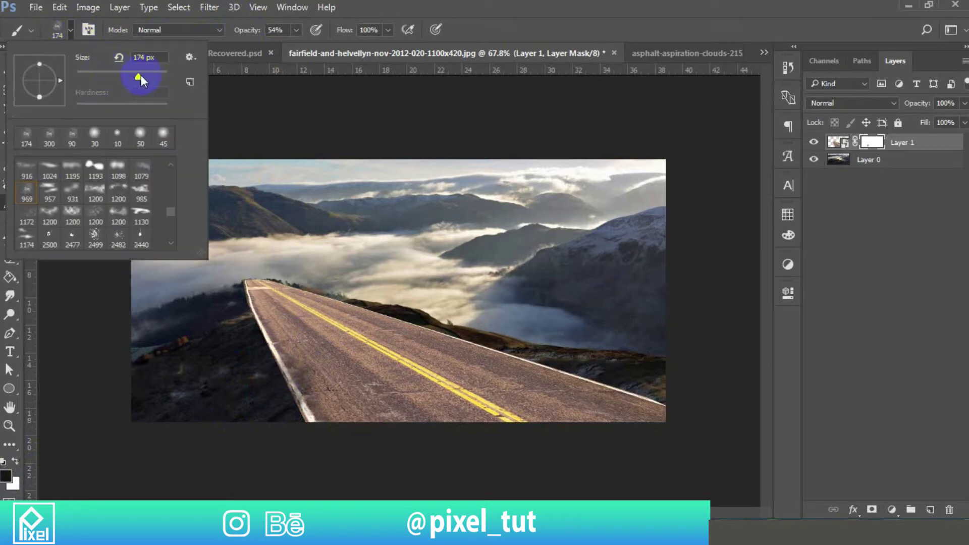
pyautogui.moveTo(130, 78); pyautogui.dragTo(127, 77)
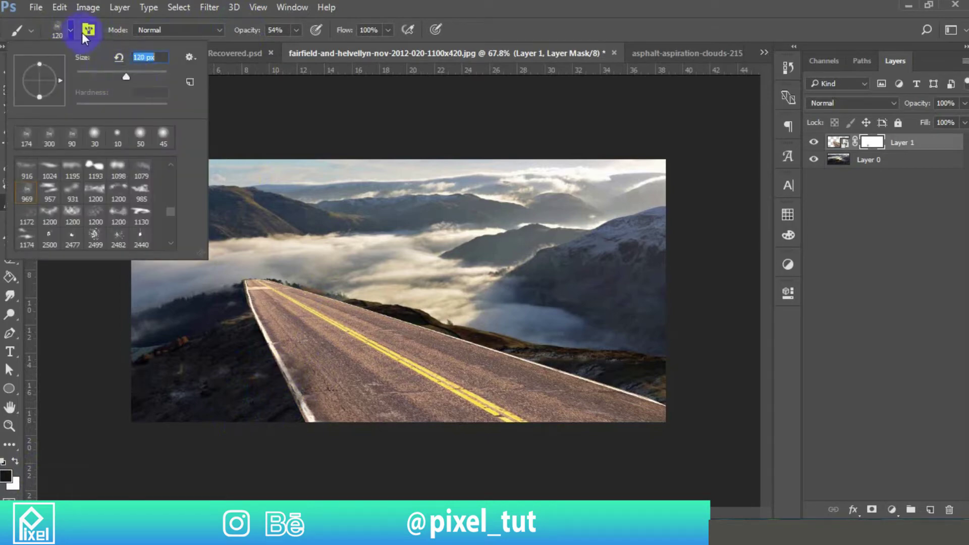
pyautogui.click(69, 31)
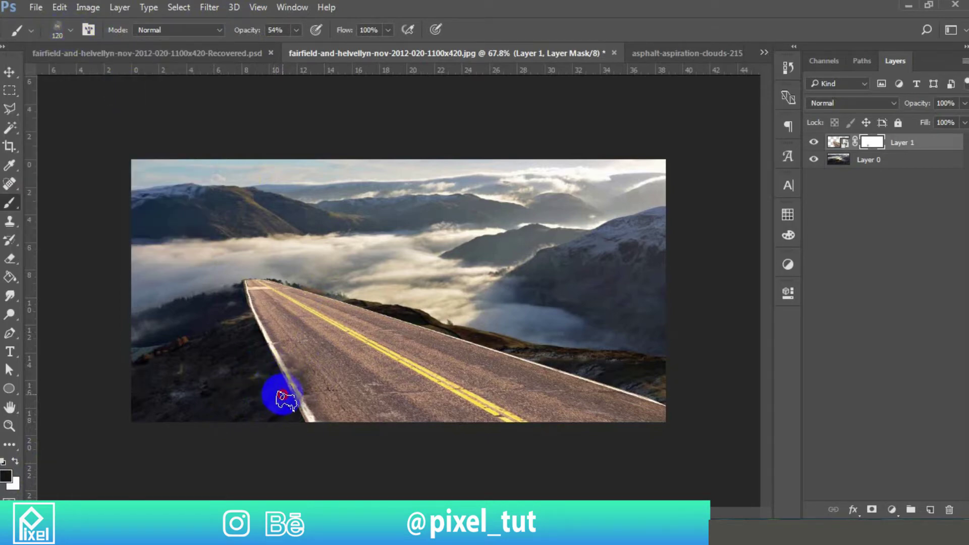
pyautogui.moveTo(273, 378)
pyautogui.mouseDown()
pyautogui.moveTo(253, 337)
pyautogui.moveTo(262, 354)
pyautogui.mouseUp()
pyautogui.moveTo(286, 393); pyautogui.dragTo(281, 411)
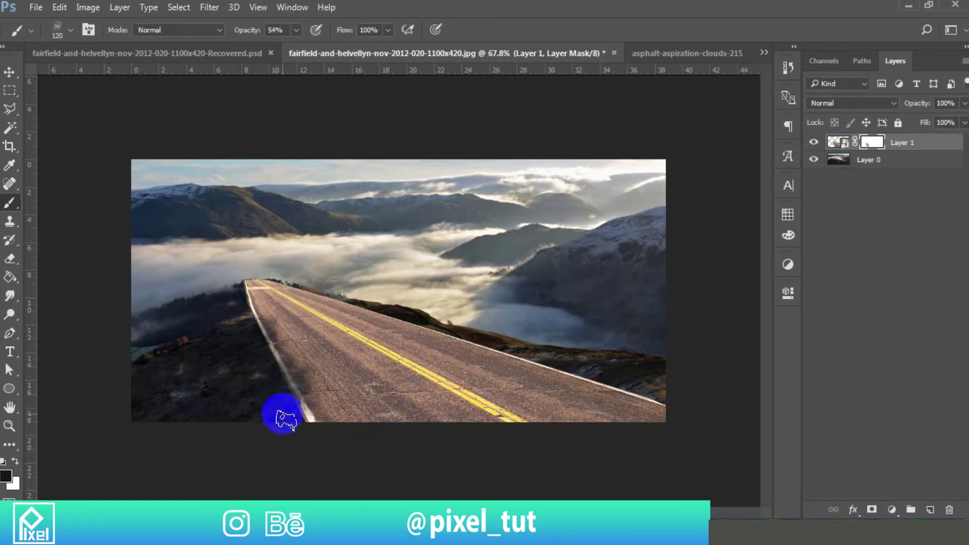
# Paint the road mask's edges with the 2477 brush at 88 px, raising the brush opacity to 73%.
pyautogui.click(73, 30)
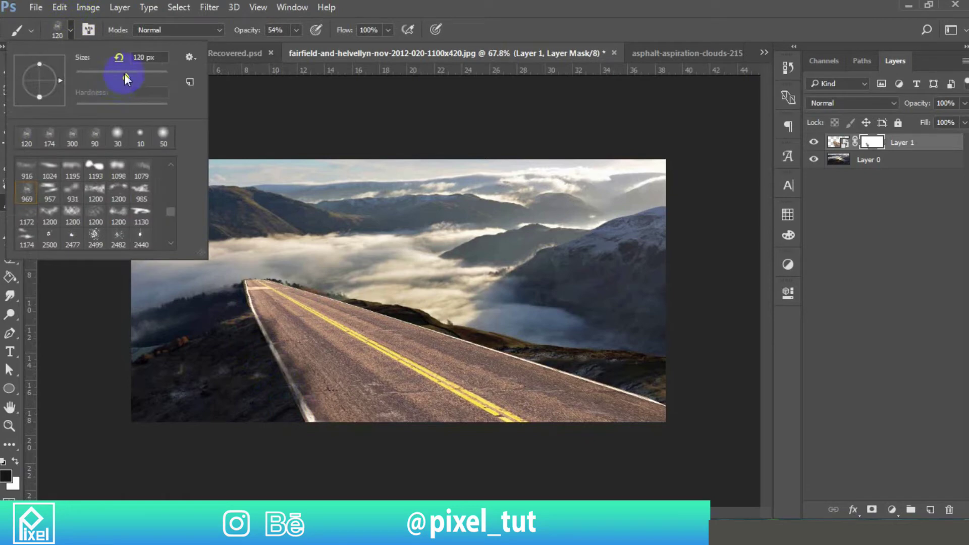
pyautogui.moveTo(108, 81); pyautogui.dragTo(105, 80)
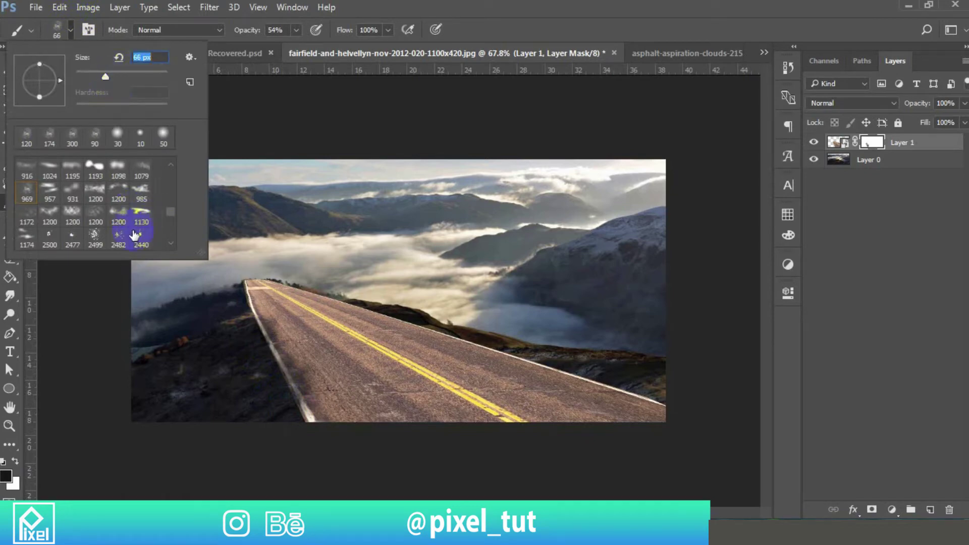
pyautogui.click(84, 243)
pyautogui.moveTo(159, 74); pyautogui.dragTo(116, 76)
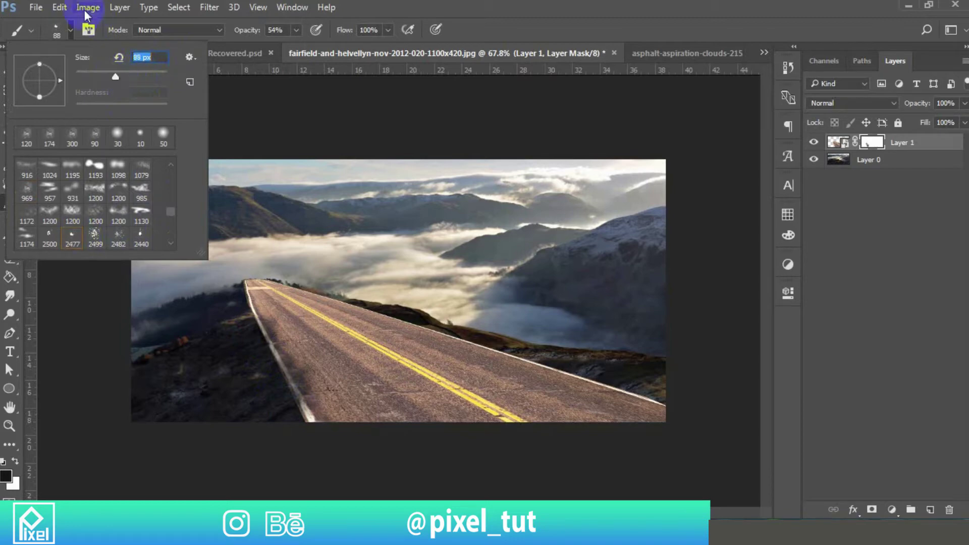
pyautogui.click(71, 29)
pyautogui.moveTo(323, 378)
pyautogui.mouseDown()
pyautogui.moveTo(294, 397)
pyautogui.moveTo(268, 338)
pyautogui.mouseUp()
pyautogui.moveTo(250, 33); pyautogui.dragTo(260, 39)
pyautogui.moveTo(305, 378)
pyautogui.mouseDown()
pyautogui.moveTo(308, 423)
pyautogui.moveTo(302, 412)
pyautogui.moveTo(311, 424)
pyautogui.moveTo(247, 329)
pyautogui.moveTo(247, 303)
pyautogui.moveTo(400, 325)
pyautogui.moveTo(534, 368)
pyautogui.moveTo(557, 364)
pyautogui.mouseUp()
# Mask out parts of the white line along the road's right edge and touch up the left edge to the hilltop.
pyautogui.scroll(3, 556, 362)
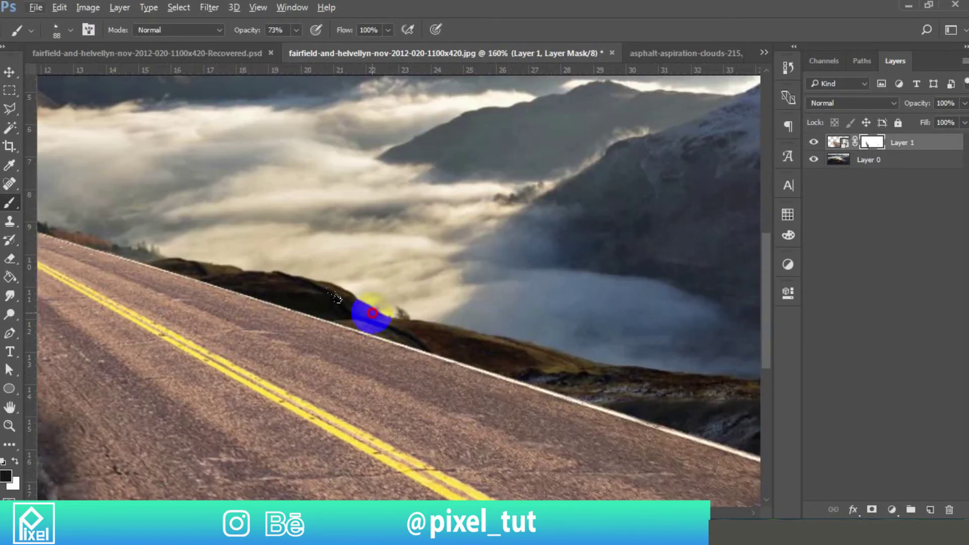
pyautogui.moveTo(372, 313)
pyautogui.mouseDown()
pyautogui.moveTo(438, 346)
pyautogui.moveTo(424, 335)
pyautogui.moveTo(707, 422)
pyautogui.mouseUp()
pyautogui.press('space')
pyautogui.moveTo(664, 385)
pyautogui.mouseDown()
pyautogui.moveTo(389, 280)
pyautogui.moveTo(356, 277)
pyautogui.mouseUp()
pyautogui.moveTo(411, 304)
pyautogui.mouseDown()
pyautogui.moveTo(481, 333)
pyautogui.moveTo(518, 335)
pyautogui.moveTo(499, 322)
pyautogui.moveTo(580, 349)
pyautogui.mouseUp()
pyautogui.scroll(-6, 376, 284)
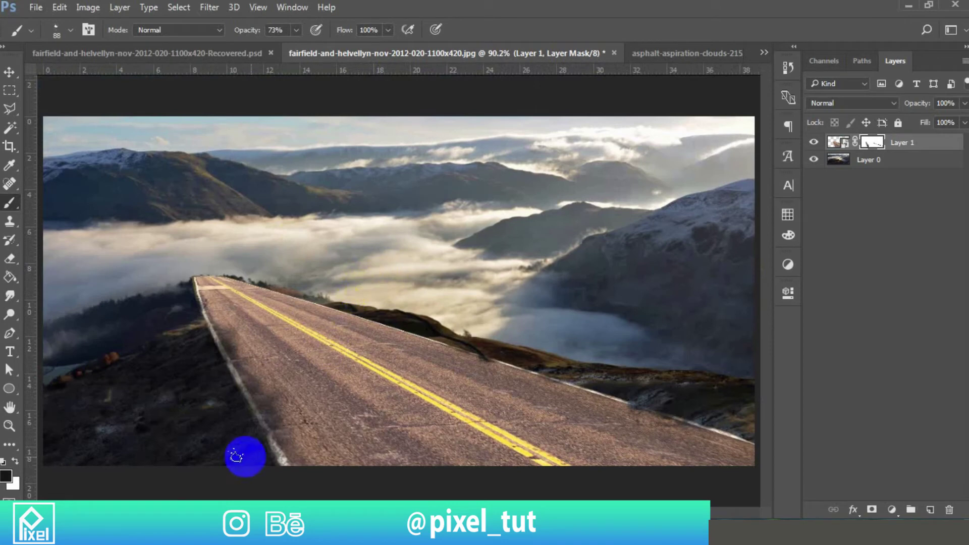
pyautogui.moveTo(234, 392)
pyautogui.mouseDown()
pyautogui.moveTo(251, 426)
pyautogui.moveTo(186, 298)
pyautogui.moveTo(196, 299)
pyautogui.moveTo(203, 323)
pyautogui.moveTo(179, 288)
pyautogui.moveTo(189, 279)
pyautogui.moveTo(205, 290)
pyautogui.moveTo(221, 275)
pyautogui.mouseUp()
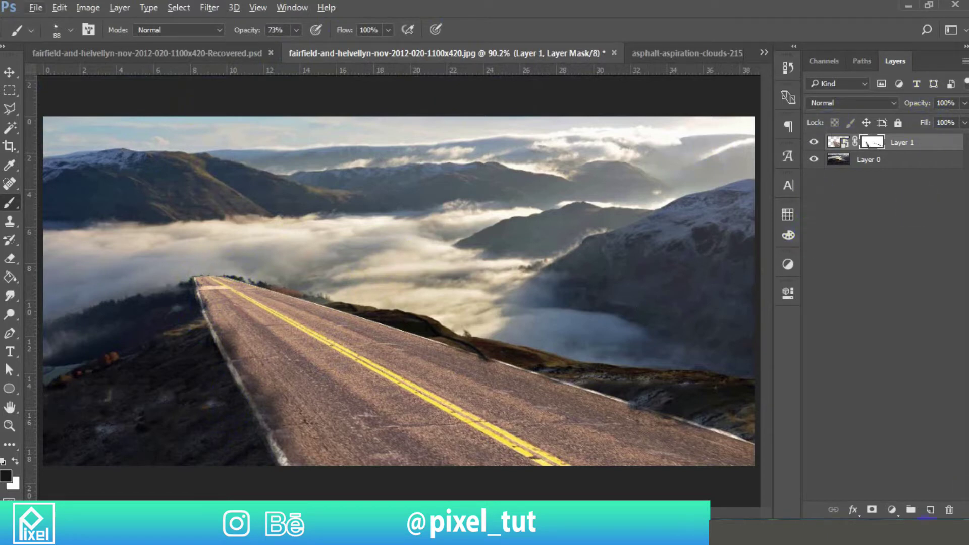
# Create a new layer above the road and set the cloud-like 1000 brush to a size of 175 px.
pyautogui.click(929, 510)
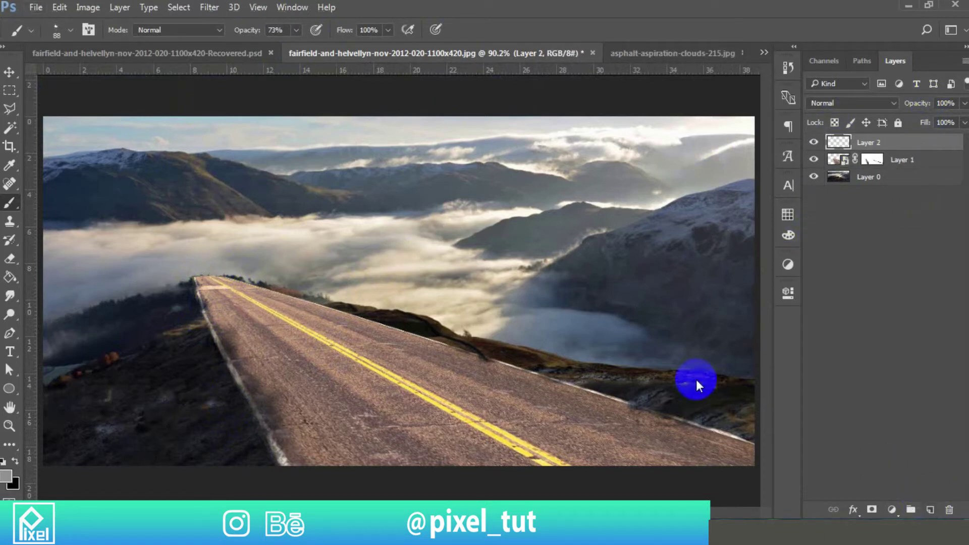
pyautogui.click(11, 201)
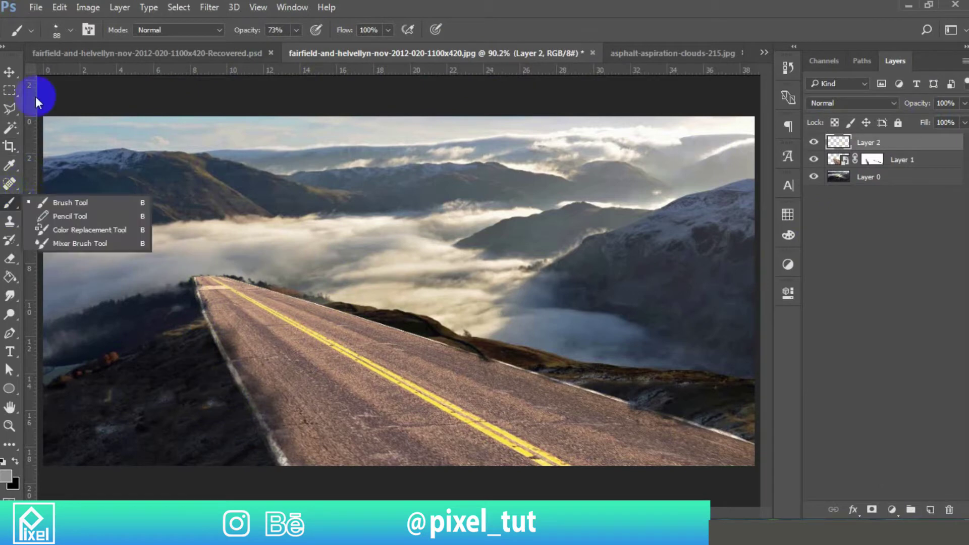
pyautogui.click(71, 30)
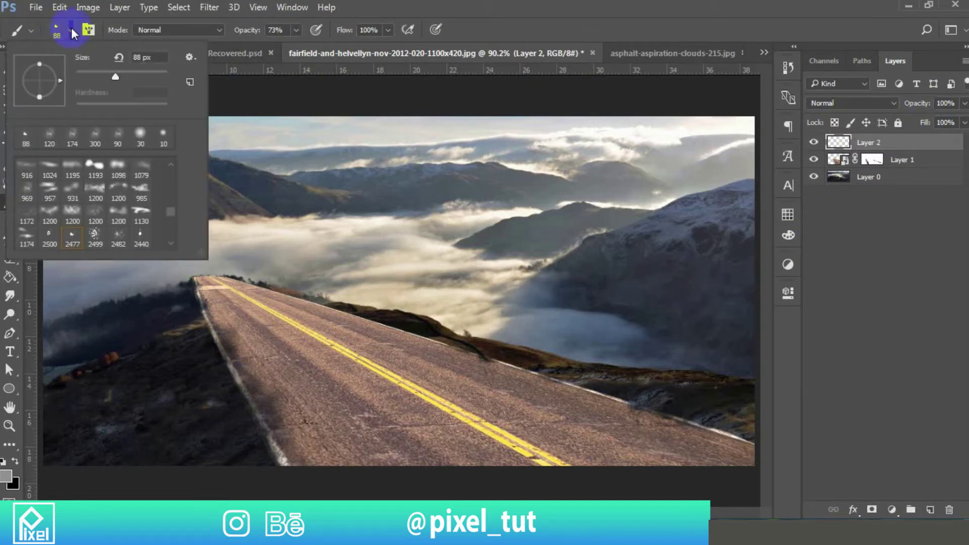
pyautogui.scroll(-1, 128, 223)
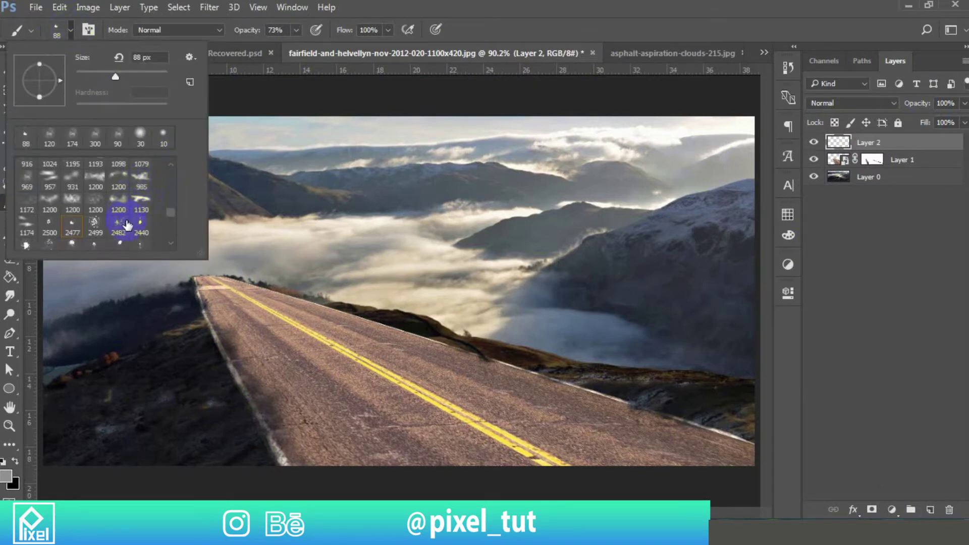
pyautogui.scroll(2, 125, 210)
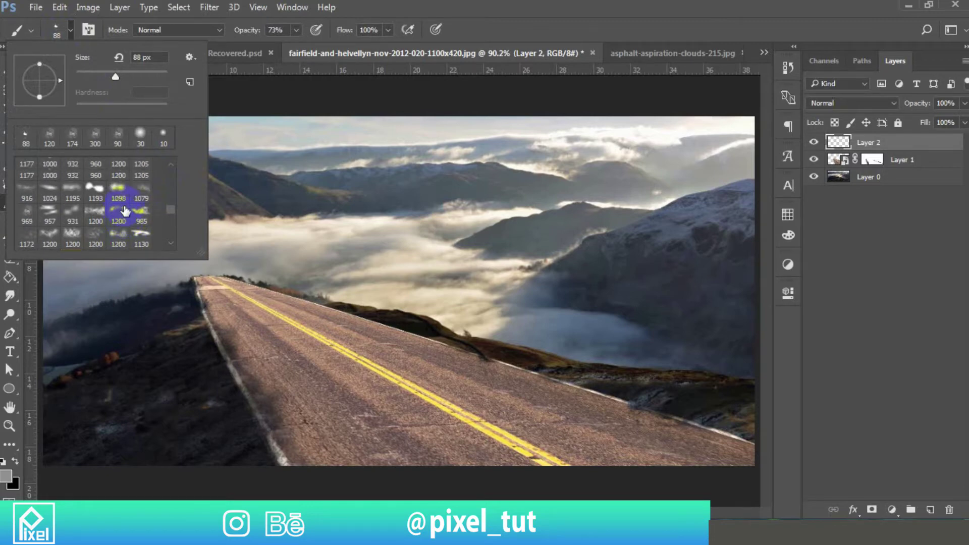
pyautogui.scroll(2, 116, 199)
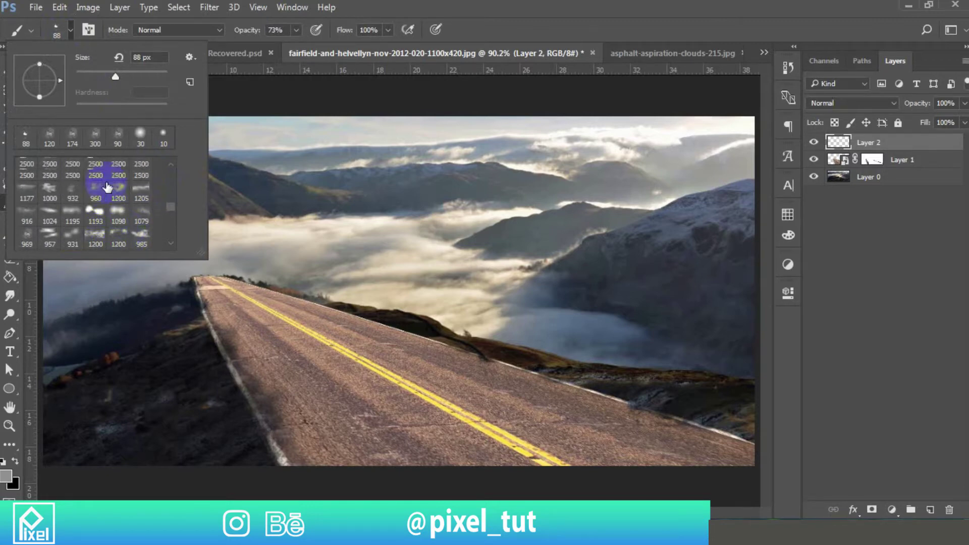
pyautogui.click(46, 192)
pyautogui.scroll(1, 52, 204)
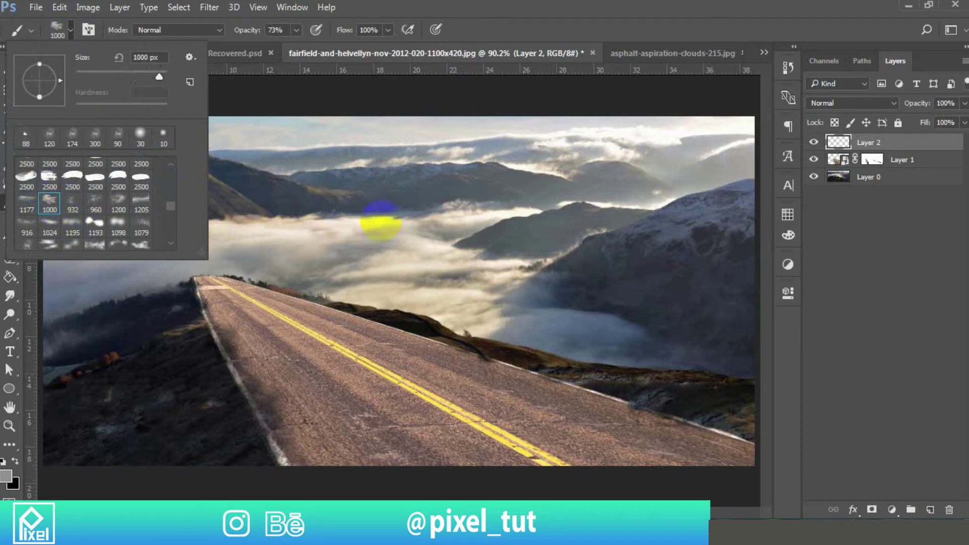
pyautogui.click(71, 32)
pyautogui.press('[')
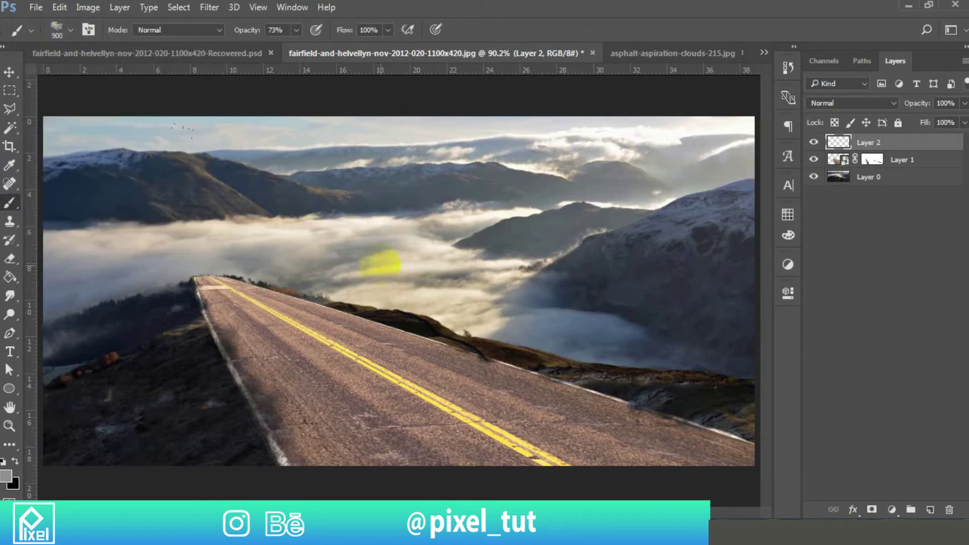
pyautogui.press('[')
pyautogui.press('[')
pyautogui.press('[')
pyautogui.press('[')
pyautogui.press('[')
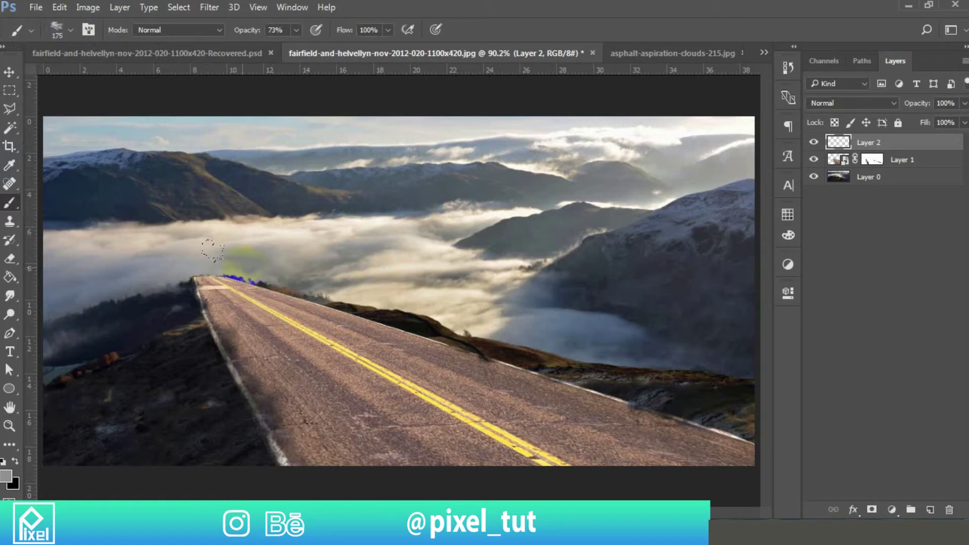
# Paint sampled grey mist over the dark slope left of the road's far end at 175 px, undoing the last stroke.
pyautogui.press('i')
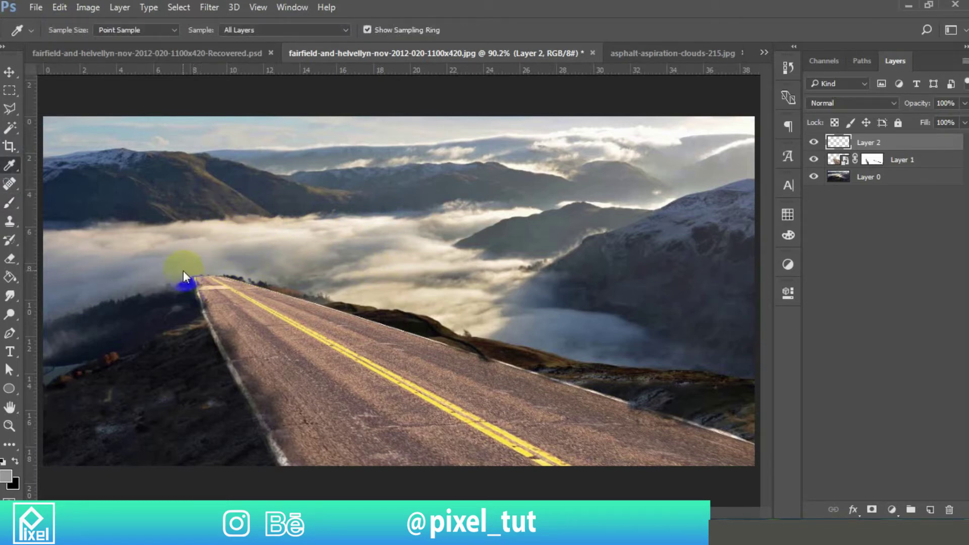
pyautogui.click(9, 203)
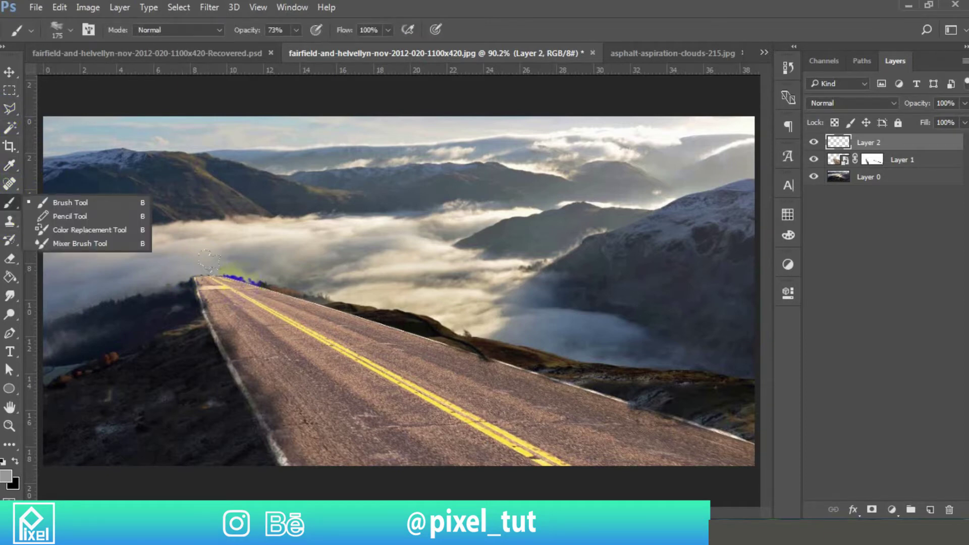
pyautogui.click(194, 267)
pyautogui.click(183, 273)
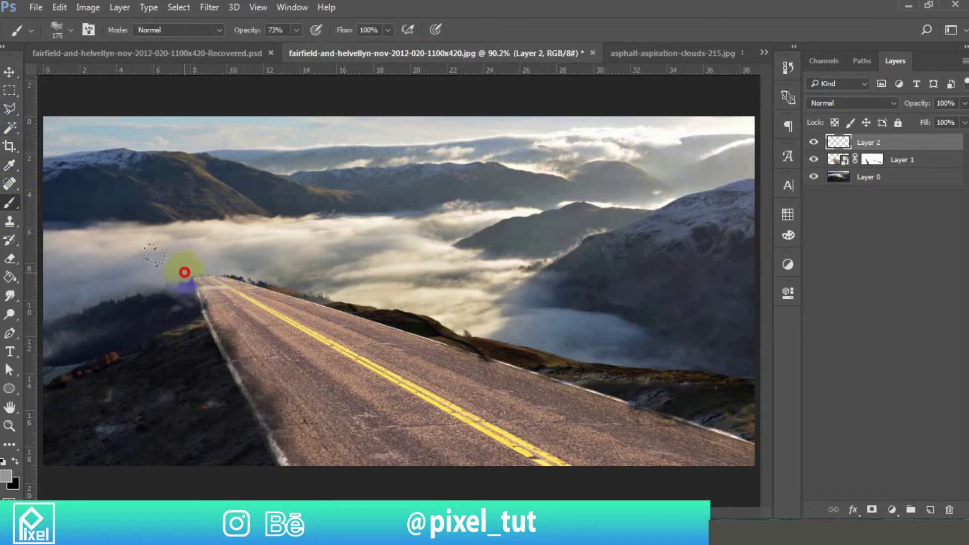
pyautogui.click(127, 294)
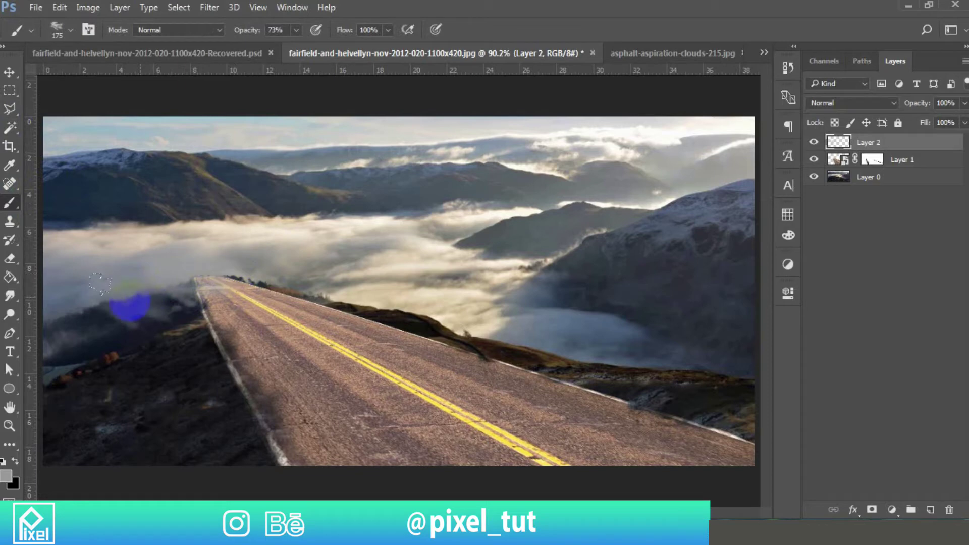
pyautogui.click(107, 309)
pyautogui.click(71, 334)
pyautogui.click(144, 347)
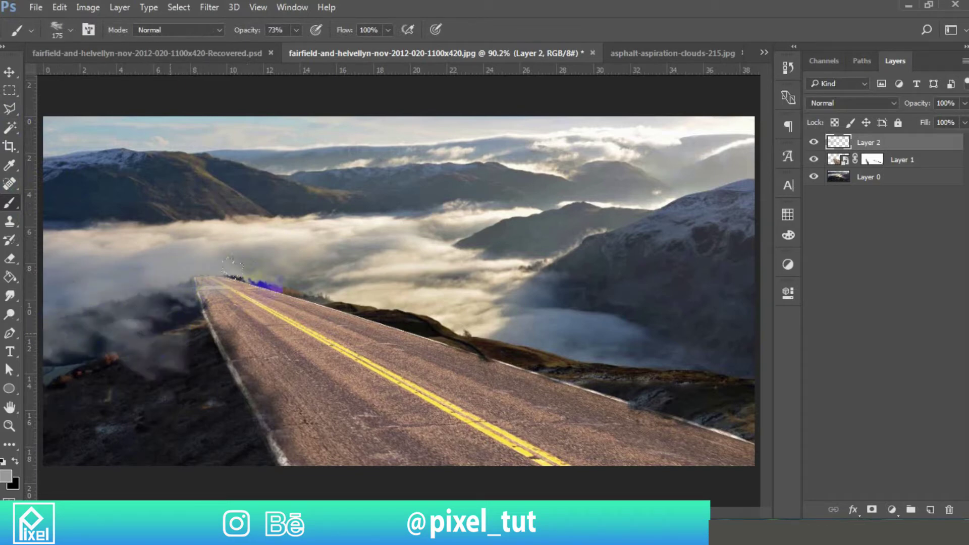
pyautogui.hotkey('ctrl', 'z')
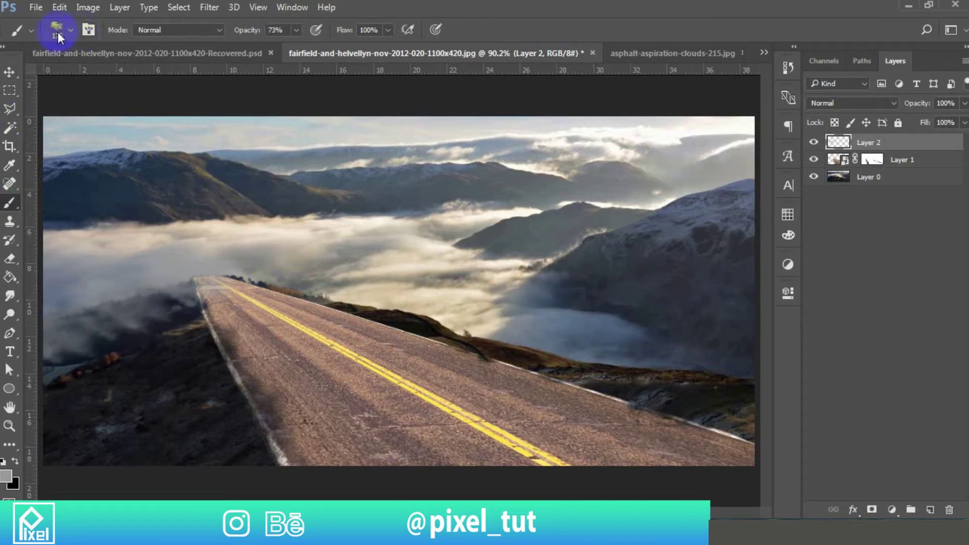
# Switch the brush to the scattered 2499 tip and set its size to 102 px.
pyautogui.click(66, 29)
pyautogui.scroll(-1, 98, 236)
pyautogui.click(95, 237)
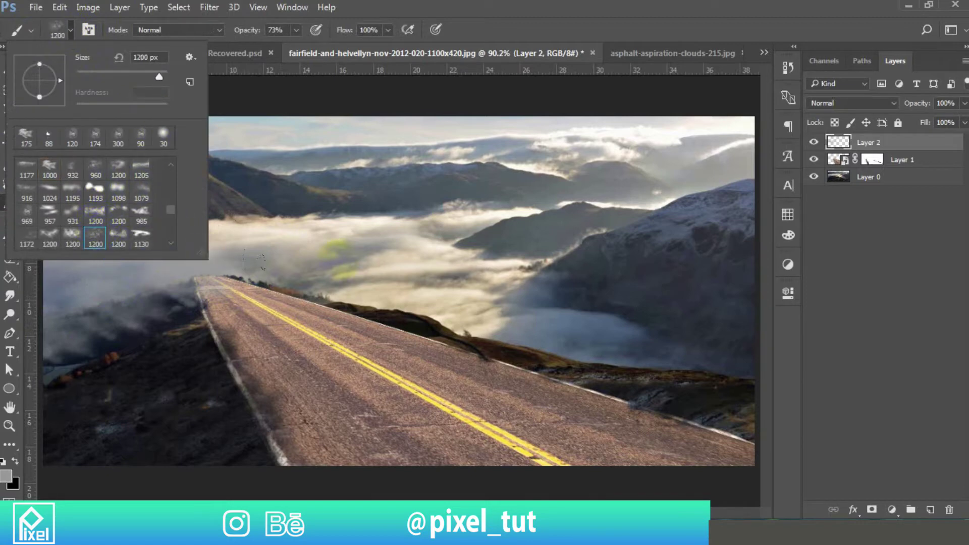
pyautogui.scroll(-1, 68, 225)
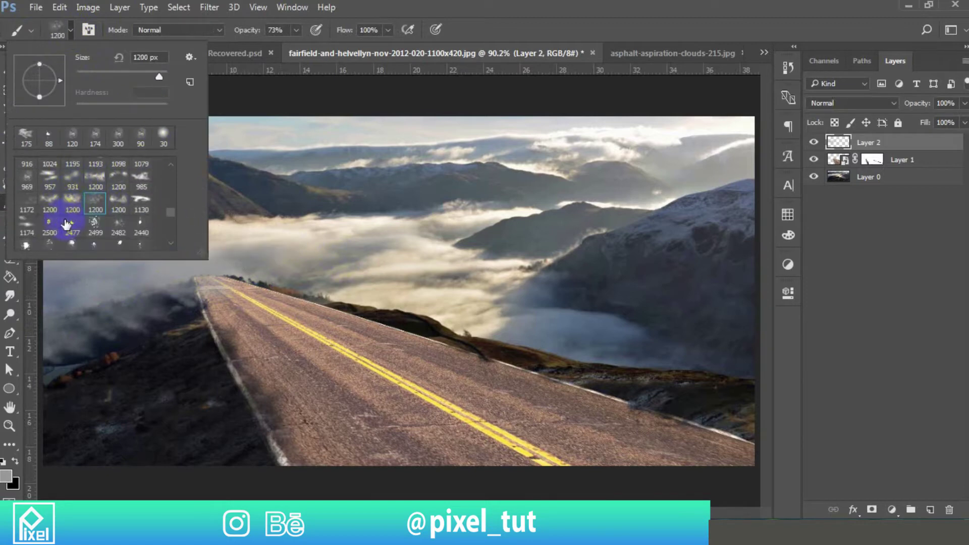
pyautogui.click(106, 223)
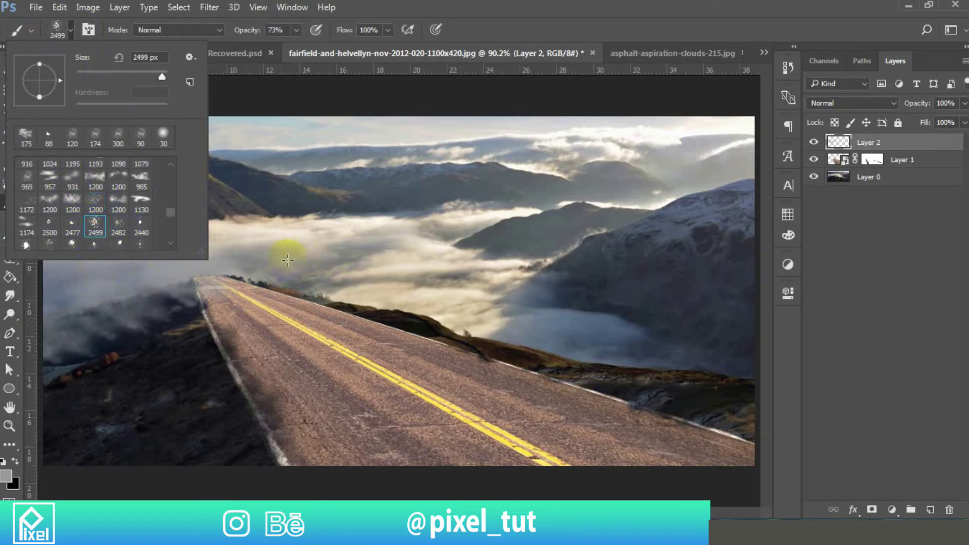
pyautogui.click(141, 60)
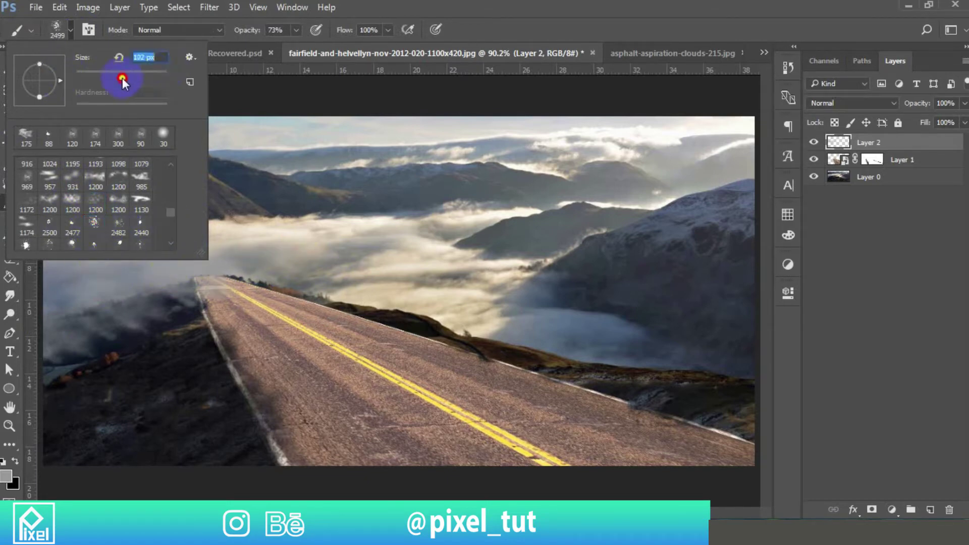
pyautogui.click(70, 32)
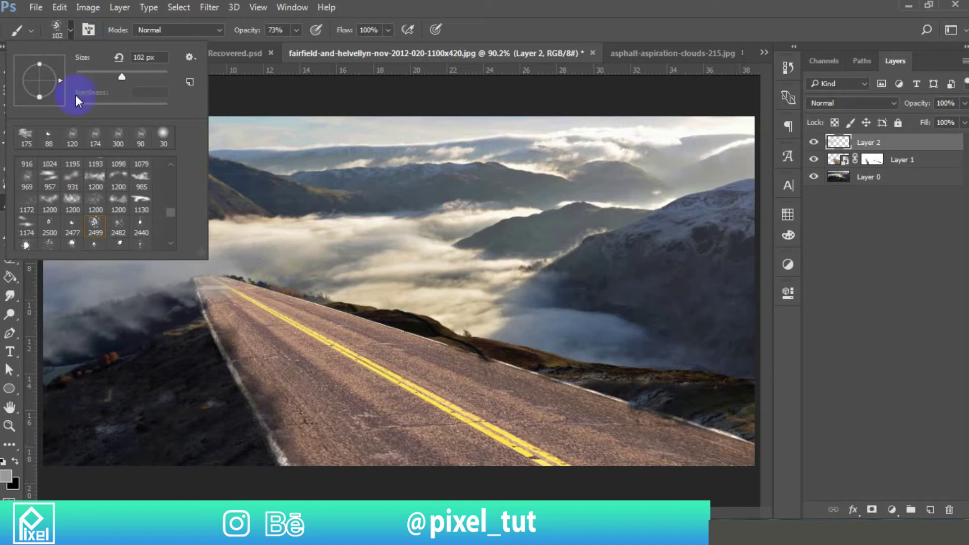
pyautogui.click(72, 32)
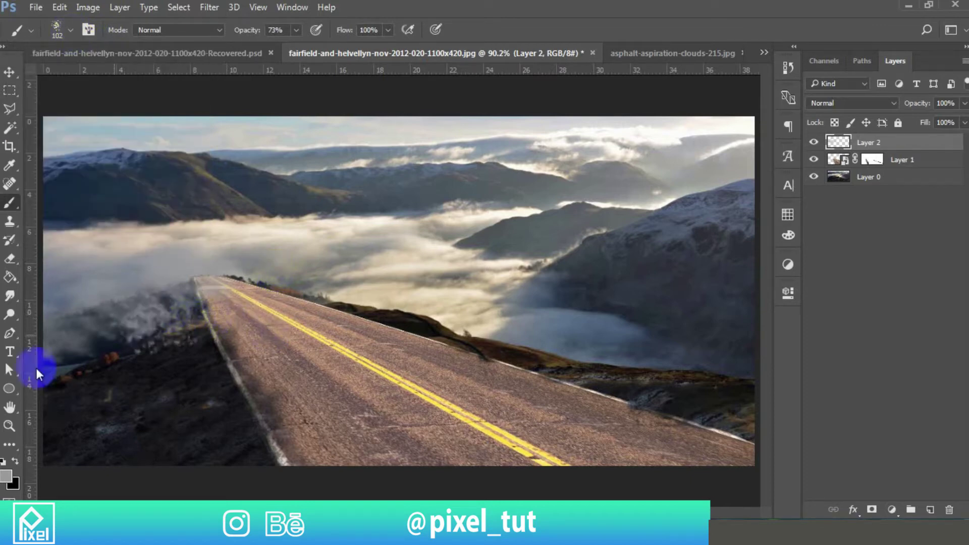
# Undo the dense mist strokes and repaint fainter mist around the road's far end with the brush opacity at 54%.
pyautogui.hotkey('ctrl', 'alt', 'z')
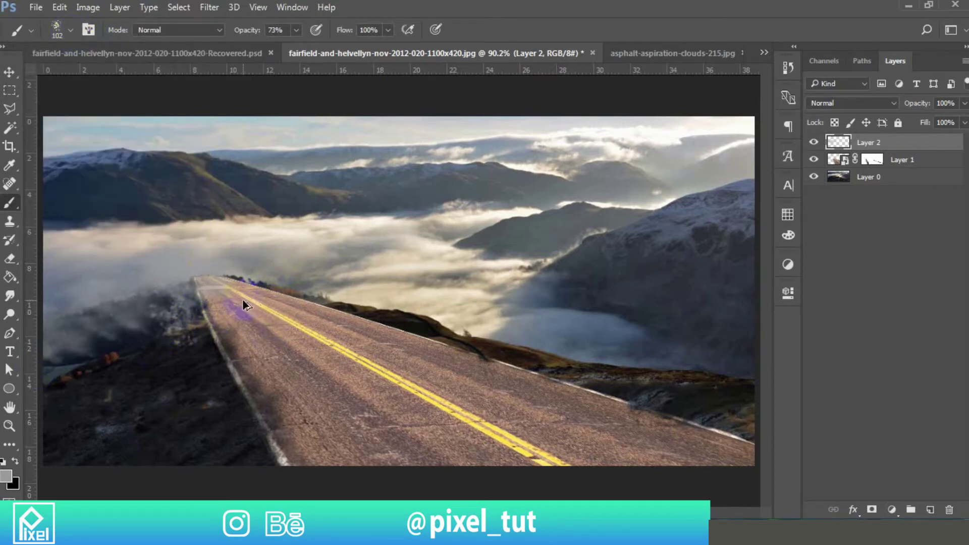
pyautogui.hotkey('ctrl', 'alt', 'z')
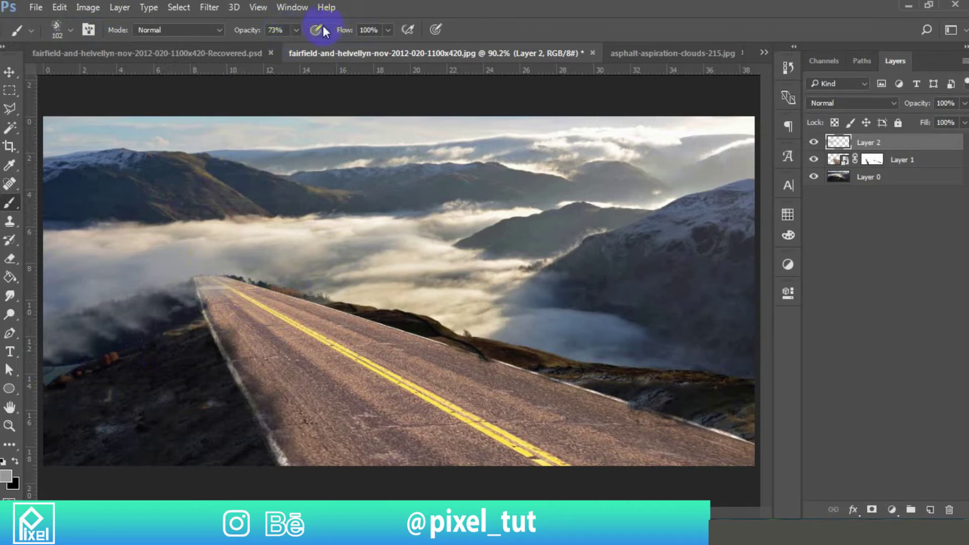
pyautogui.moveTo(253, 30); pyautogui.dragTo(238, 33)
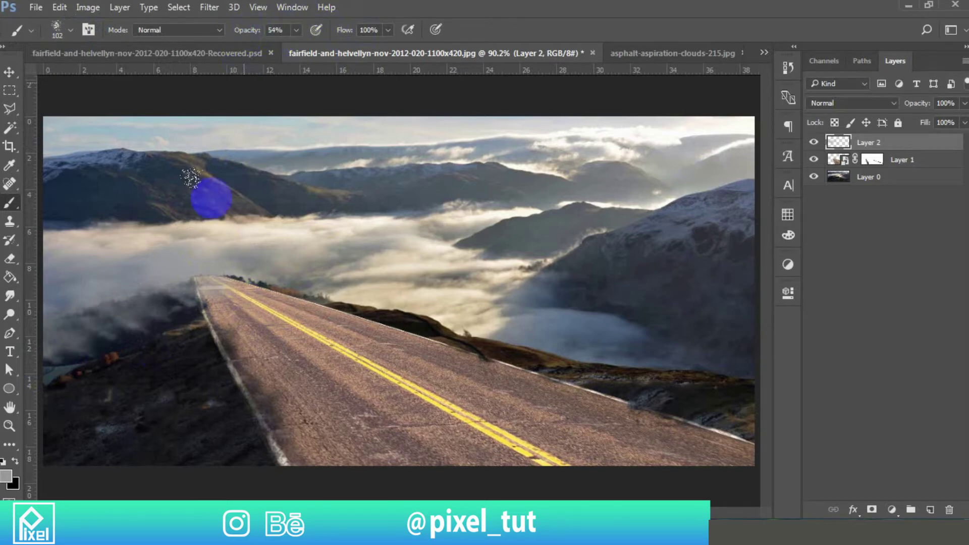
pyautogui.moveTo(177, 281)
pyautogui.mouseDown()
pyautogui.moveTo(136, 350)
pyautogui.moveTo(107, 363)
pyautogui.mouseUp()
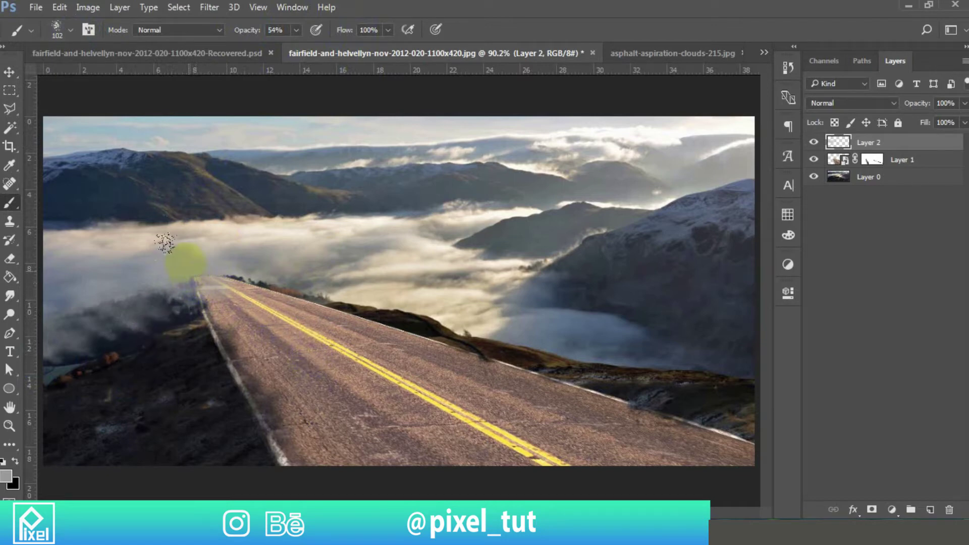
pyautogui.moveTo(264, 246); pyautogui.dragTo(162, 257)
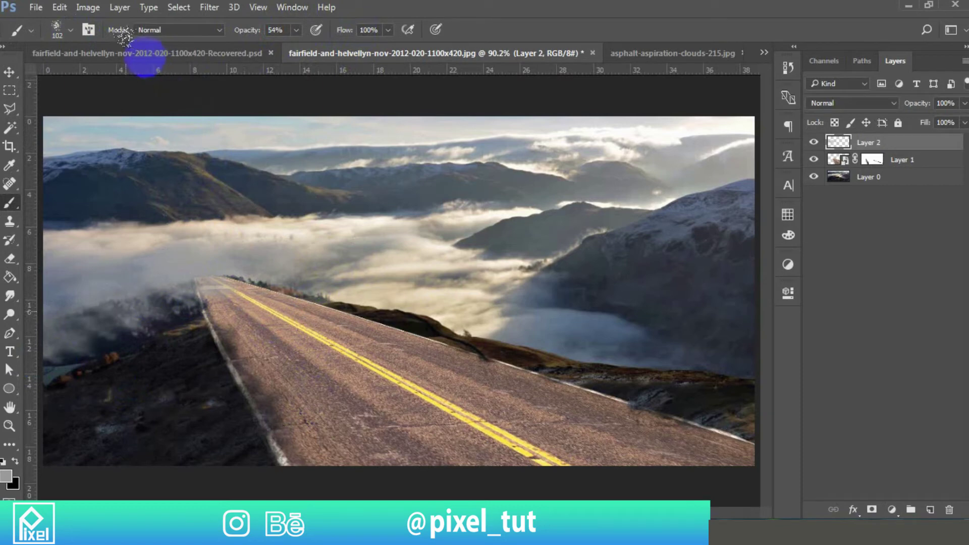
# Switch back to the cloud-like 1000 brush and set its size to 158 px.
pyautogui.click(69, 30)
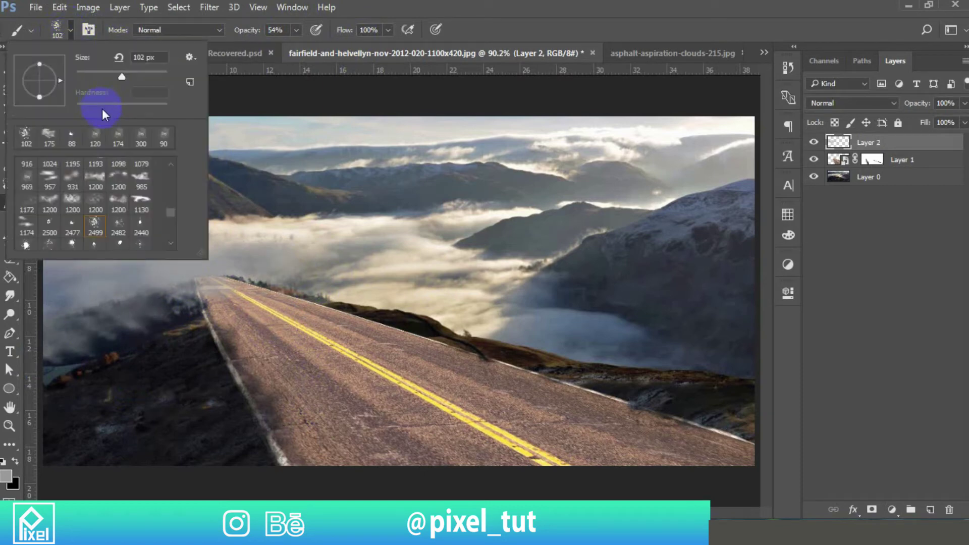
pyautogui.scroll(-1, 114, 200)
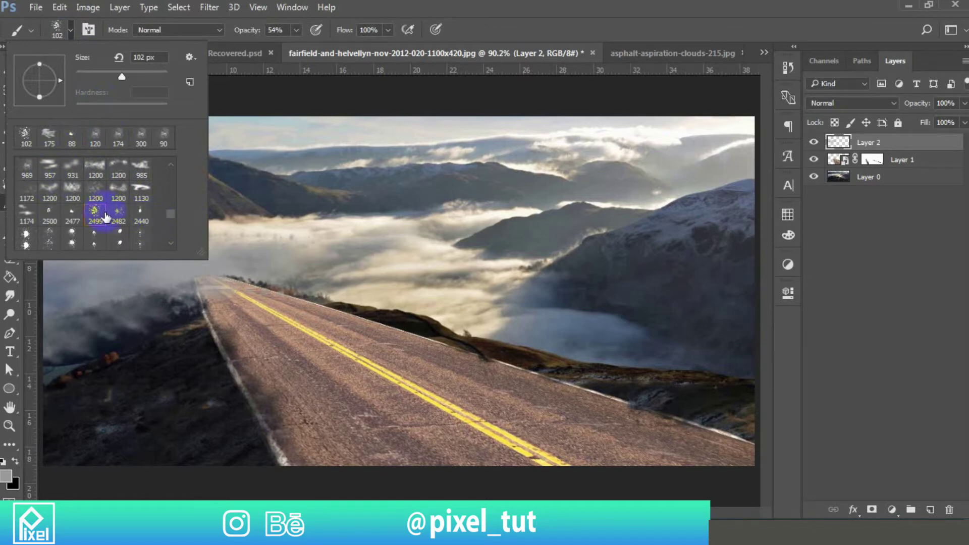
pyautogui.scroll(6, 99, 219)
pyautogui.click(50, 195)
pyautogui.scroll(-1, 60, 218)
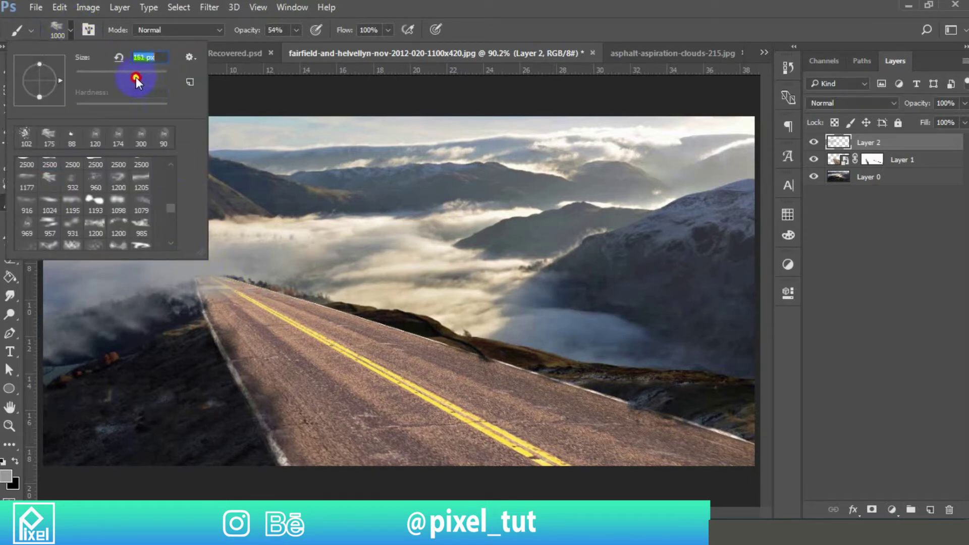
pyautogui.moveTo(136, 78); pyautogui.dragTo(134, 78)
pyautogui.click(71, 30)
# Paint soft mist along the dark slope left of the road, undoing the last few dabs.
pyautogui.moveTo(214, 256)
pyautogui.mouseDown()
pyautogui.moveTo(138, 286)
pyautogui.moveTo(132, 308)
pyautogui.moveTo(149, 271)
pyautogui.moveTo(90, 313)
pyautogui.mouseUp()
pyautogui.click(117, 328)
pyautogui.click(112, 332)
pyautogui.click(108, 334)
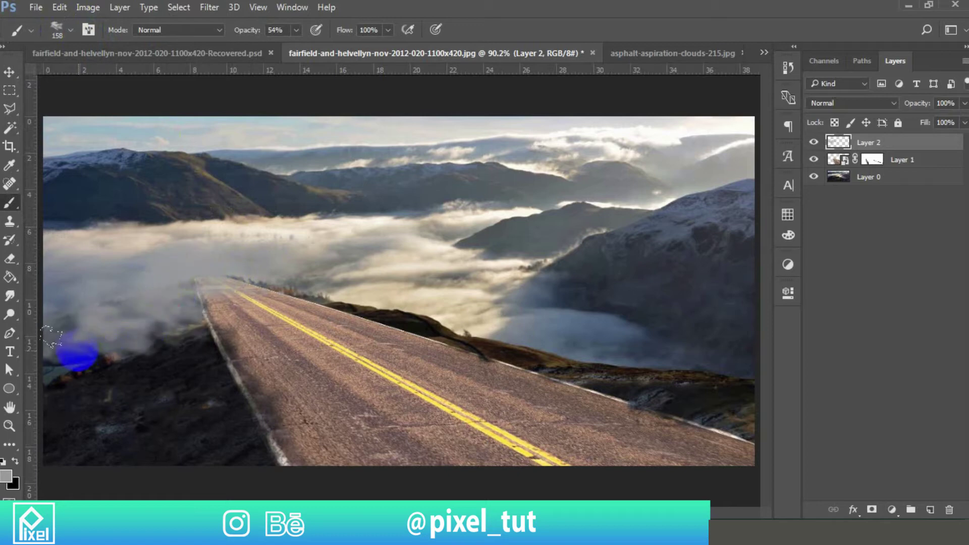
pyautogui.click(81, 356)
pyautogui.hotkey('ctrl', 'alt', 'z')
pyautogui.hotkey('ctrl', 'alt', 'z')
pyautogui.hotkey('ctrl', 'alt', 'z')
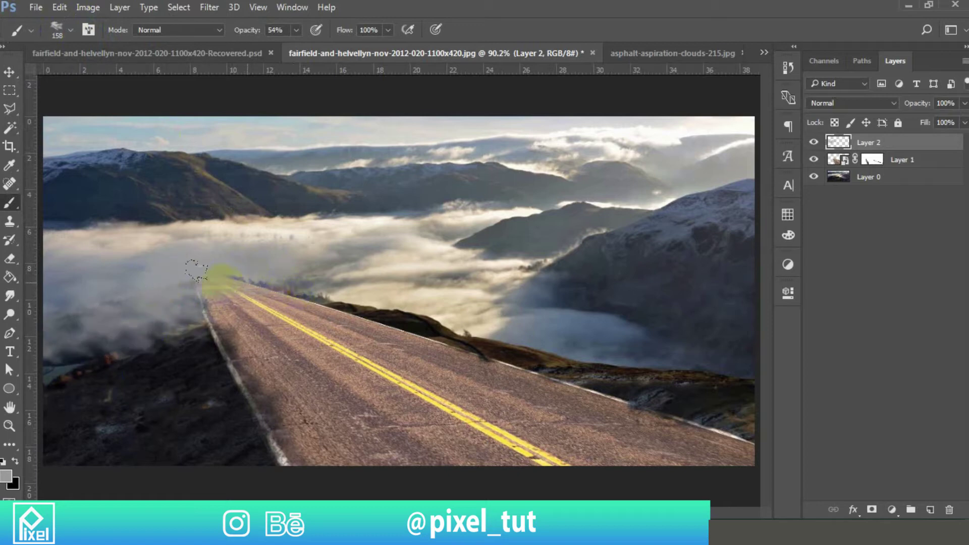
# Paint mist over the road's far end and the hilltop edges on both sides of it.
pyautogui.click(213, 286)
pyautogui.click(201, 300)
pyautogui.click(248, 278)
pyautogui.click(303, 279)
pyautogui.click(306, 286)
pyautogui.click(210, 298)
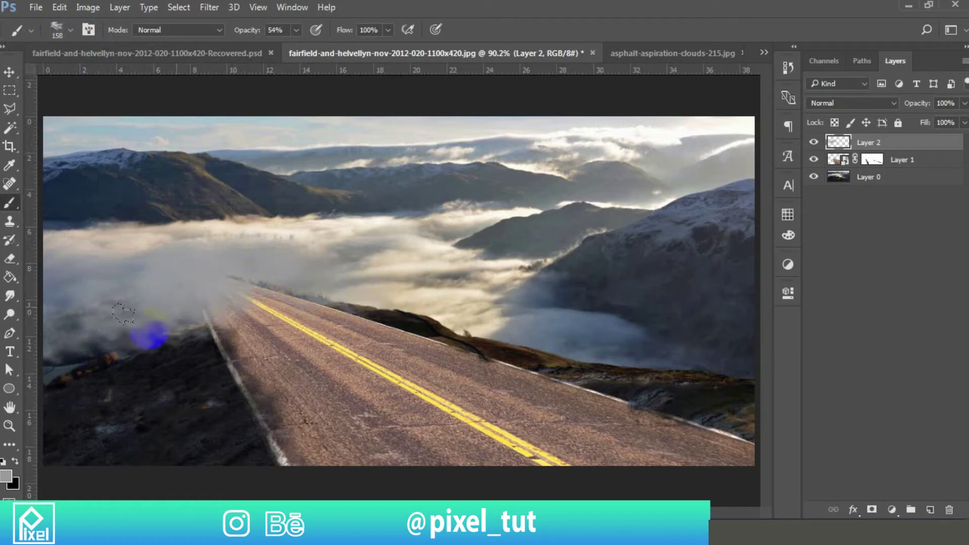
# Extend the mist down over the lower part of the slope at the image's left edge.
pyautogui.click(77, 365)
pyautogui.click(74, 373)
pyautogui.click(68, 368)
pyautogui.scroll(-1, 202, 275)
pyautogui.click(129, 342)
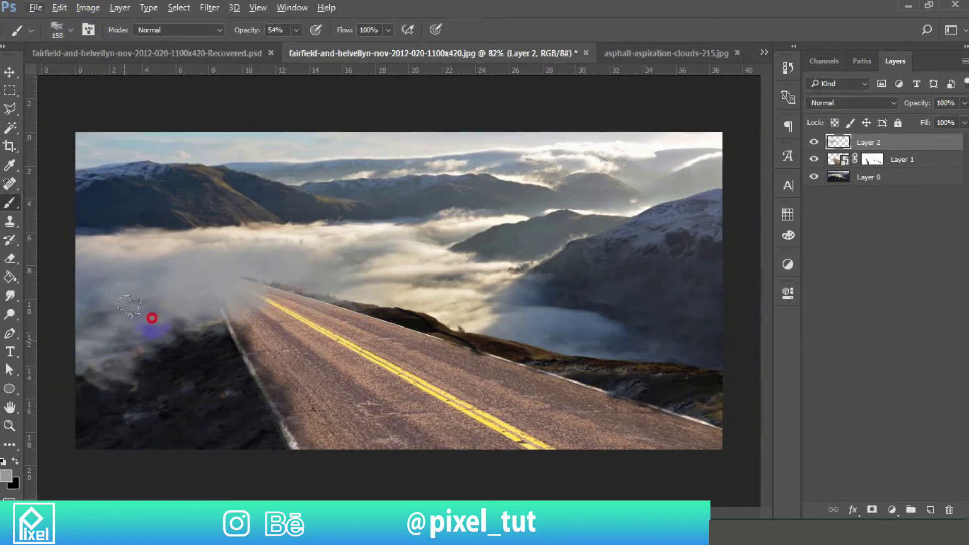
pyautogui.click(141, 327)
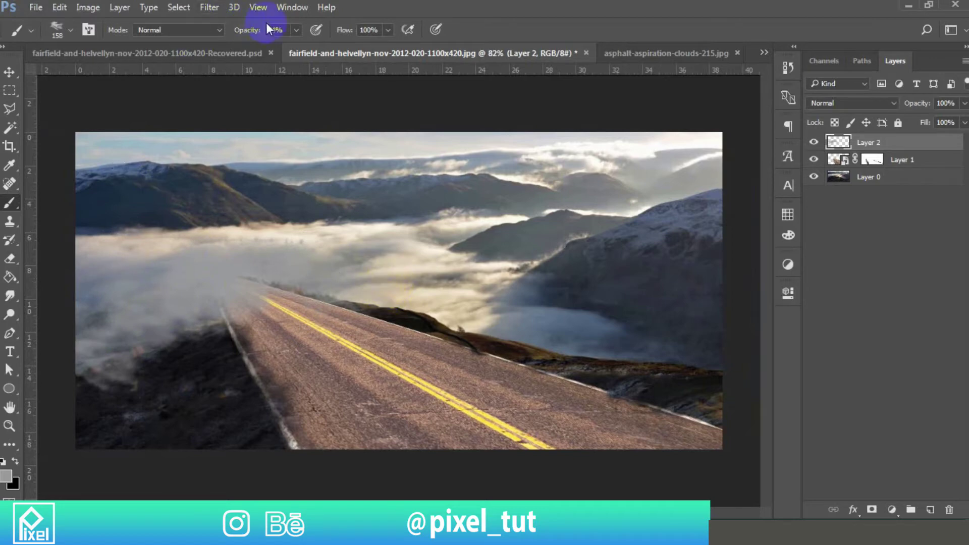
# Sample a lighter cream colour from the sunlit fog and paint it over the mist around the road's far end.
pyautogui.press('i')
pyautogui.click(220, 225)
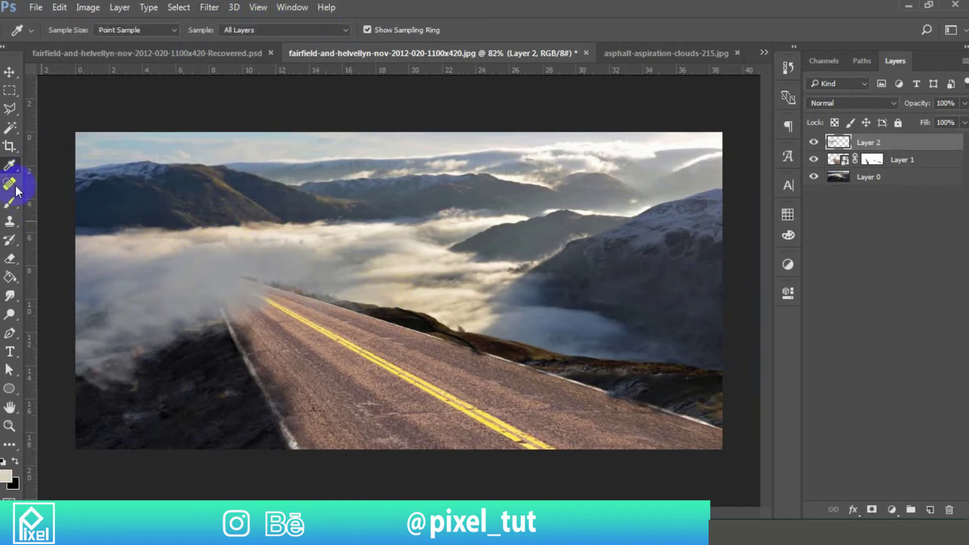
pyautogui.click(10, 202)
pyautogui.click(161, 265)
pyautogui.click(278, 246)
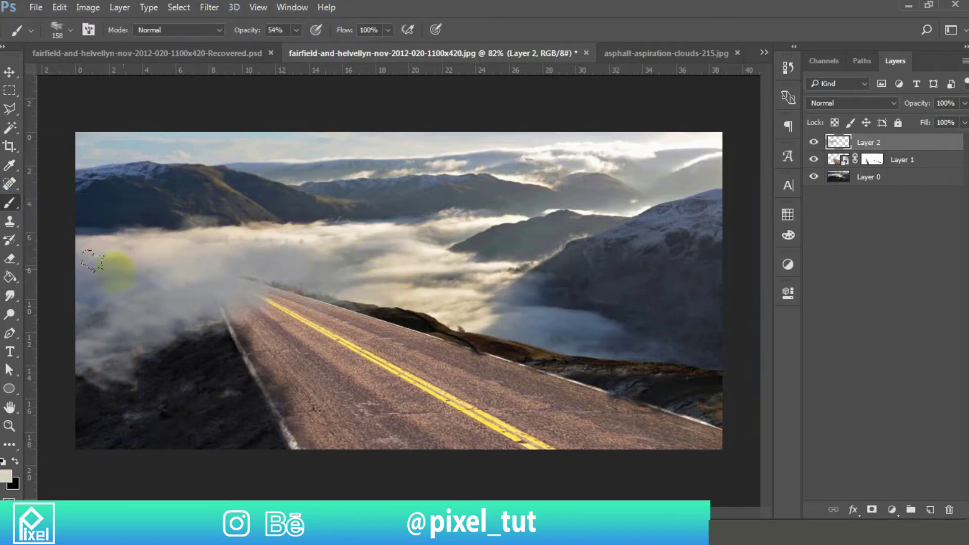
pyautogui.click(115, 275)
pyautogui.click(80, 291)
pyautogui.click(272, 244)
pyautogui.click(344, 251)
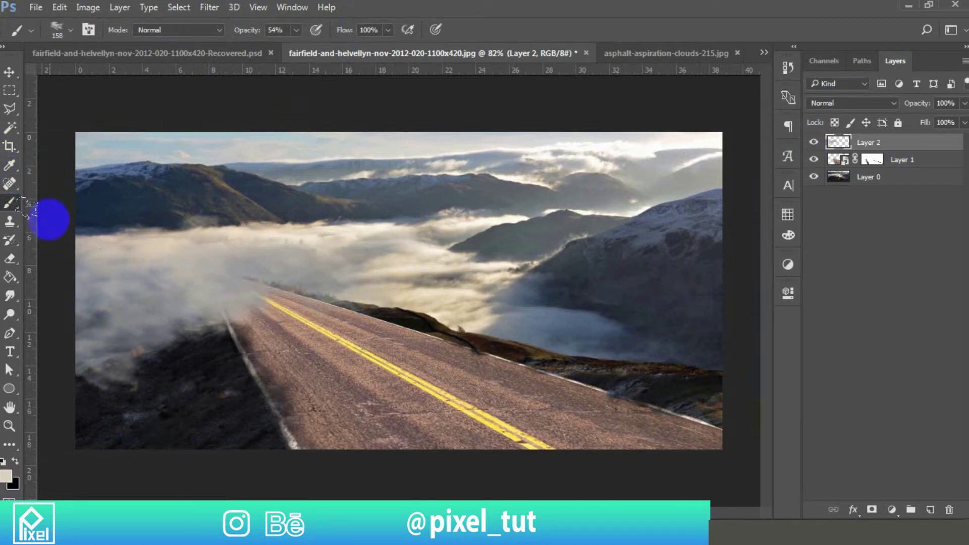
# Switch to the Eraser and give it the cloud-like 1195 brush tip.
pyautogui.moveTo(19, 262)
pyautogui.mouseDown()
pyautogui.moveTo(132, 262)
pyautogui.moveTo(96, 255)
pyautogui.mouseUp()
pyautogui.click(71, 30)
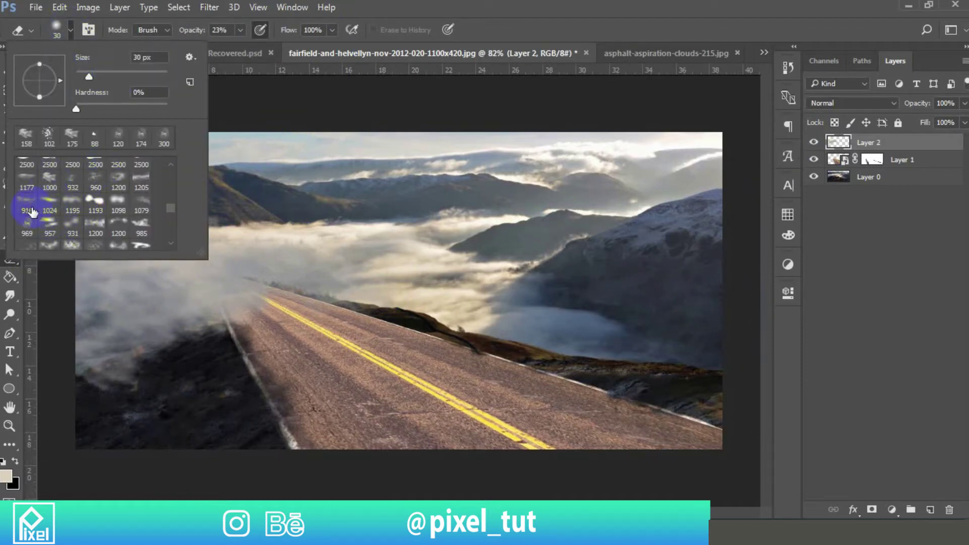
pyautogui.click(72, 201)
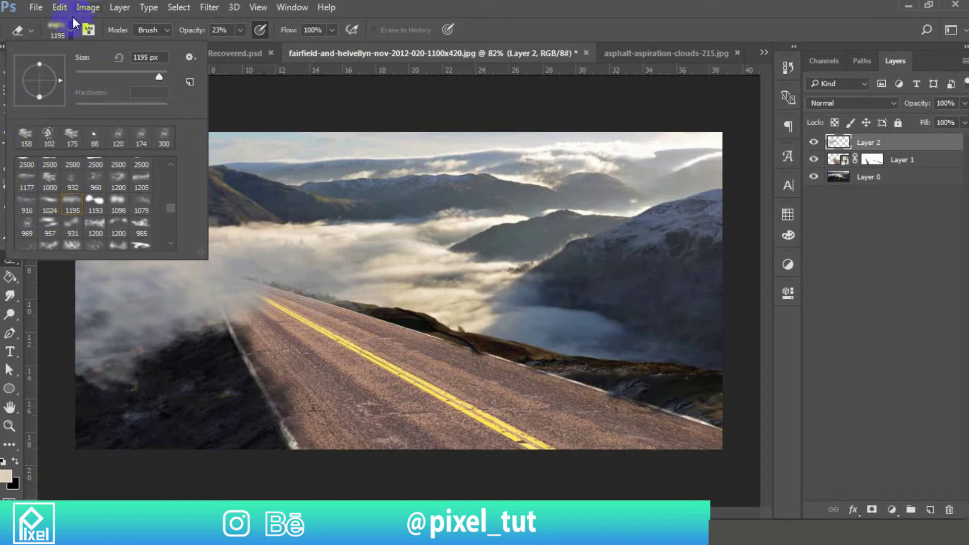
pyautogui.click(62, 29)
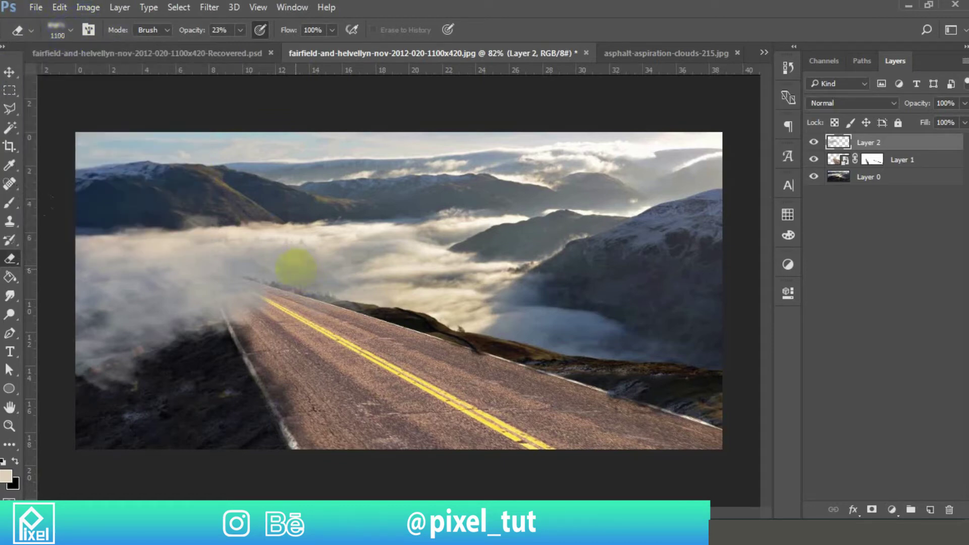
# Thin out the mist over the road's far end and the left slope with the Eraser at 300 px.
pyautogui.moveTo(189, 305)
pyautogui.mouseDown()
pyautogui.moveTo(148, 316)
pyautogui.moveTo(152, 306)
pyautogui.moveTo(200, 306)
pyautogui.moveTo(221, 292)
pyautogui.moveTo(155, 316)
pyautogui.moveTo(90, 364)
pyautogui.mouseUp()
pyautogui.moveTo(188, 337); pyautogui.dragTo(189, 320)
pyautogui.moveTo(329, 279); pyautogui.dragTo(233, 286)
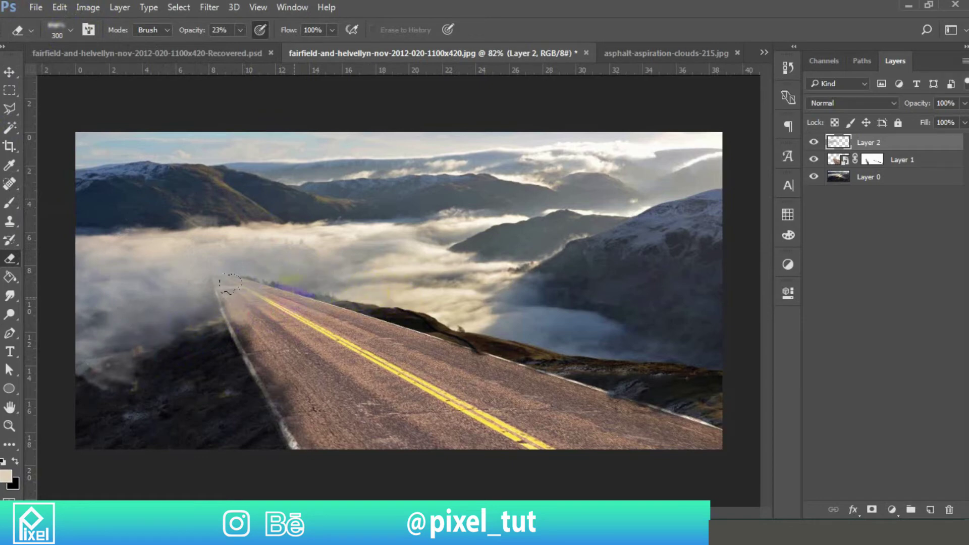
pyautogui.click(203, 327)
pyautogui.click(188, 351)
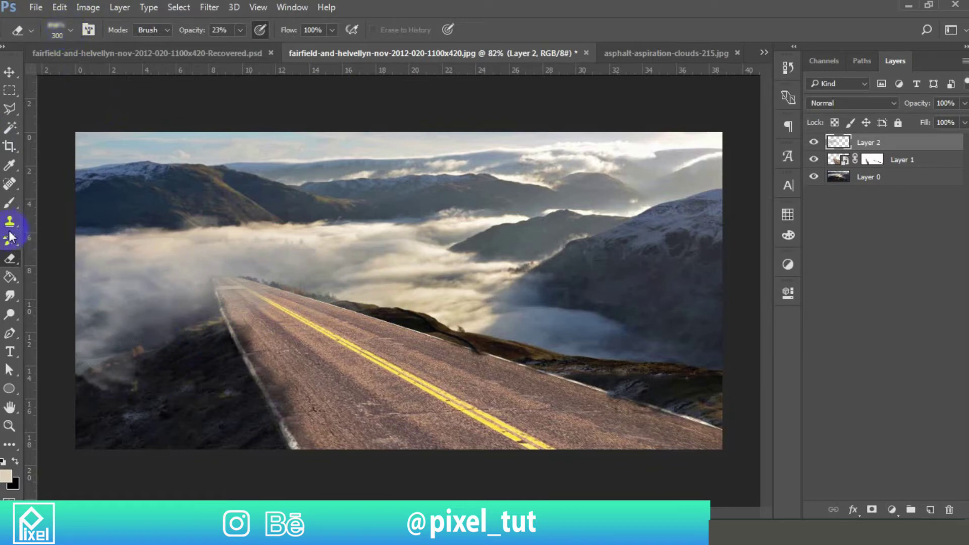
# Brush light cream mist back over the hilltop where the road ends and along its right edge.
pyautogui.click(13, 202)
pyautogui.click(230, 267)
pyautogui.moveTo(241, 268); pyautogui.dragTo(323, 271)
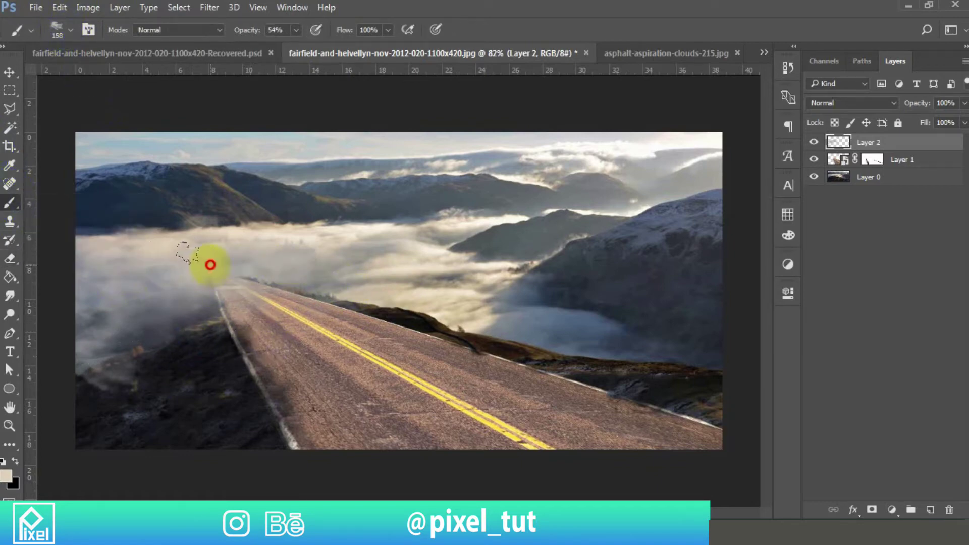
pyautogui.moveTo(253, 260); pyautogui.dragTo(359, 301)
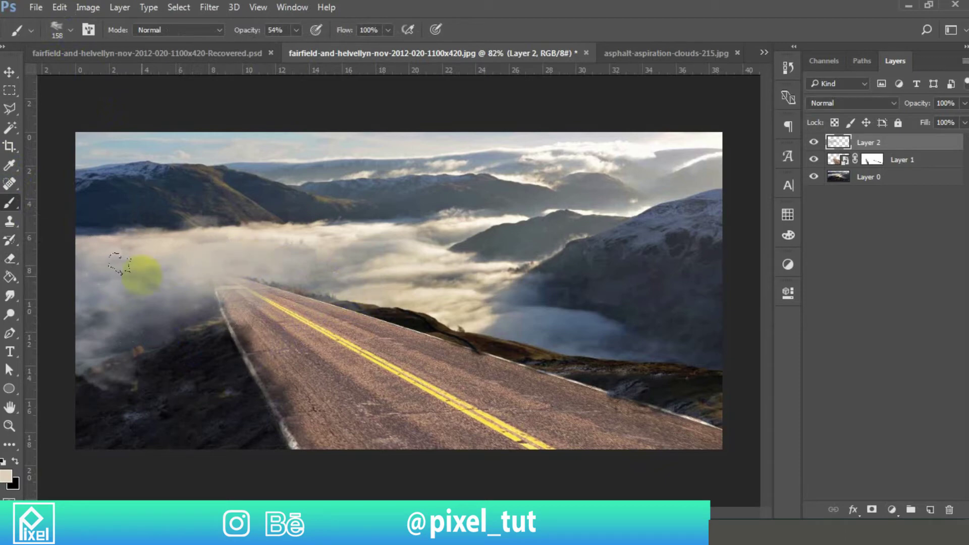
pyautogui.click(279, 260)
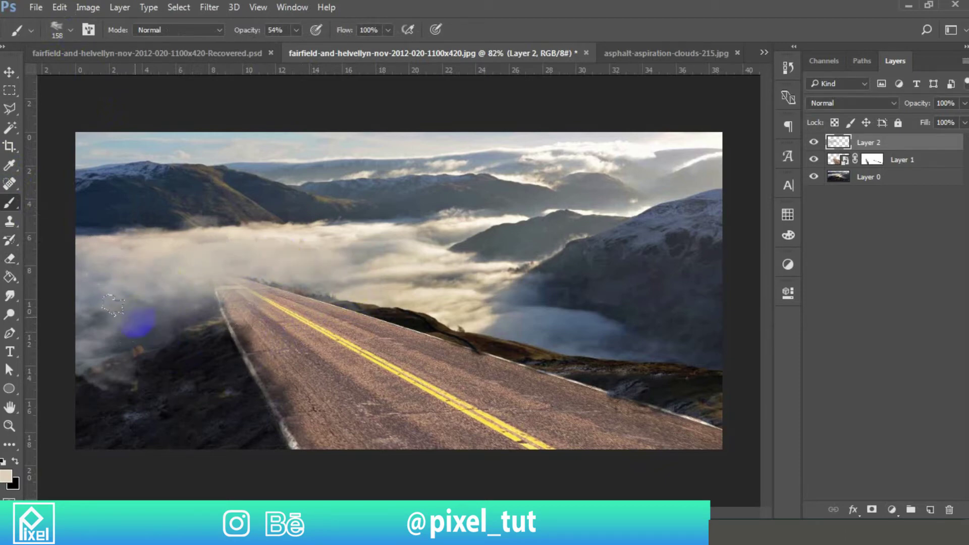
pyautogui.scroll(-3, 388, 363)
pyautogui.scroll(-2, 398, 367)
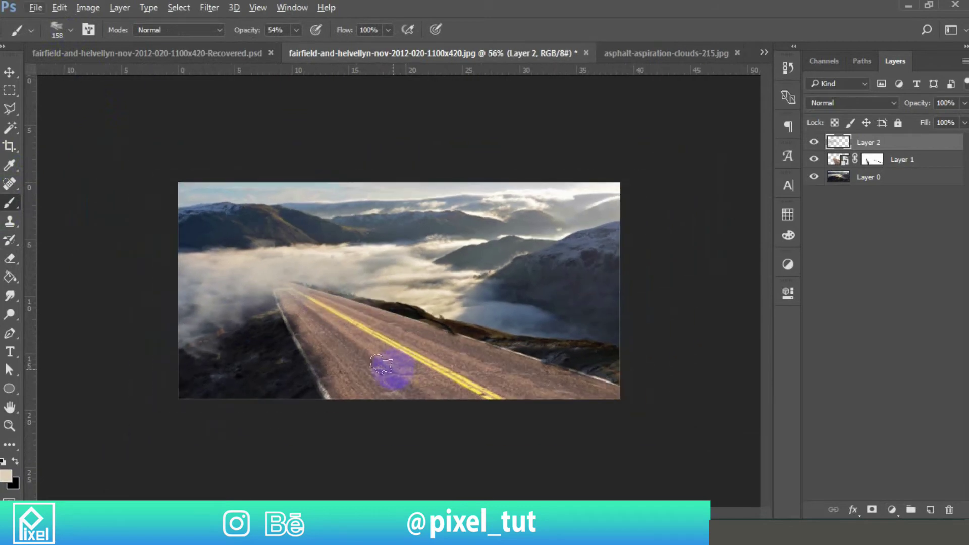
pyautogui.scroll(3, 394, 367)
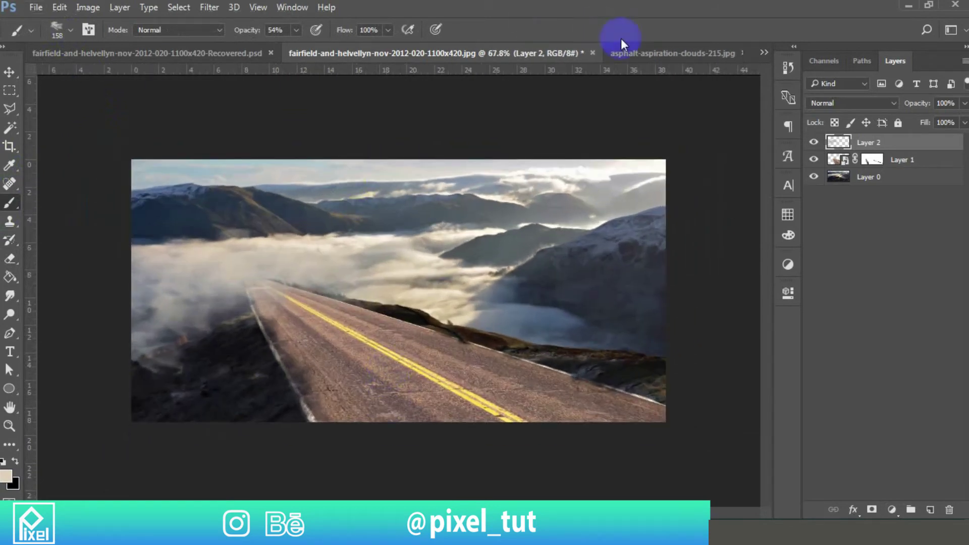
# Close the asphalt-aspiration-clouds-215.jpg source photo.
pyautogui.click(652, 54)
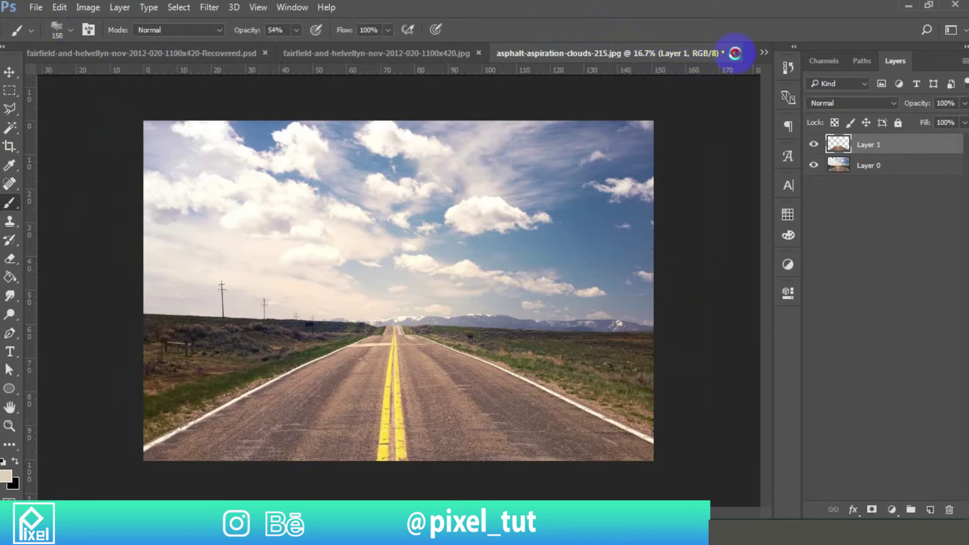
pyautogui.click(734, 53)
pyautogui.click(503, 202)
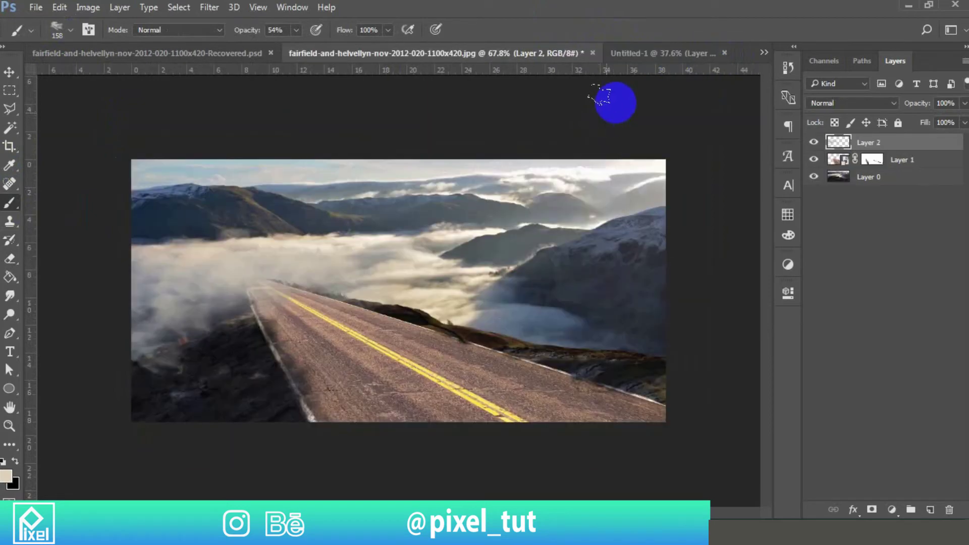
# Copy the OLD ROUTE 66 sign from the Untitled-1 document into the mountain road composite.
pyautogui.click(631, 54)
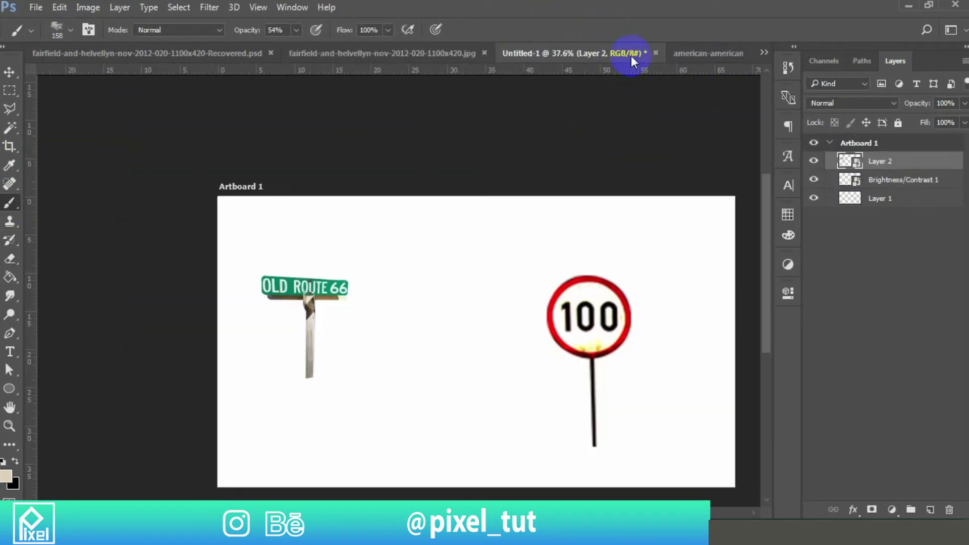
pyautogui.click(9, 73)
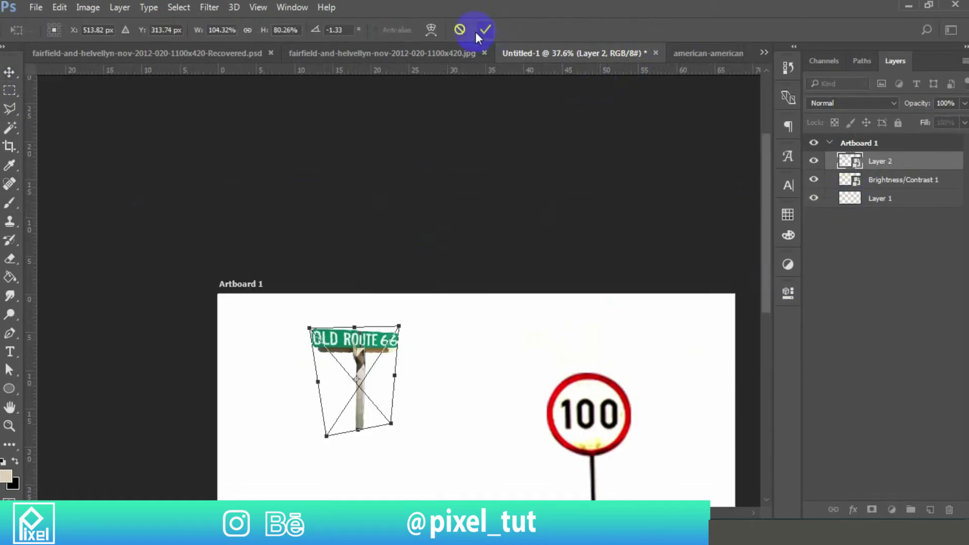
pyautogui.click(483, 30)
pyautogui.scroll(-1, 376, 343)
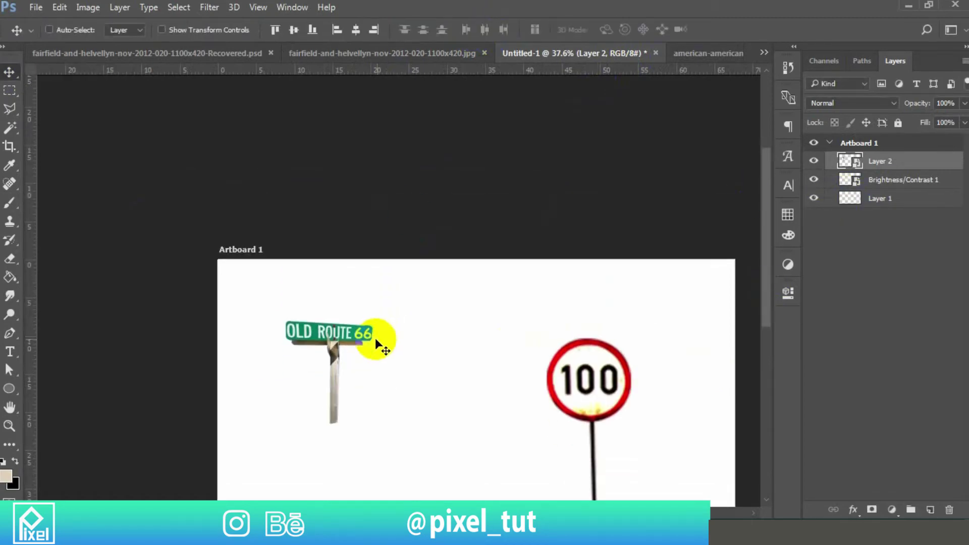
pyautogui.moveTo(331, 319); pyautogui.dragTo(282, 237)
# Shrink the OLD ROUTE 66 sign to about 15% width and 11% height and stand it at the road's far end on the left edge.
pyautogui.hotkey('ctrl', 't')
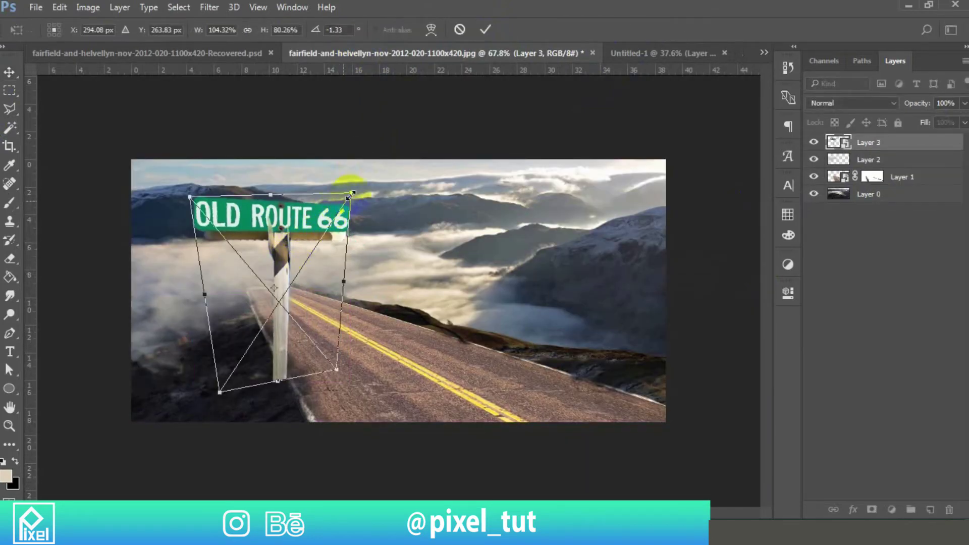
pyautogui.moveTo(351, 193); pyautogui.dragTo(256, 264)
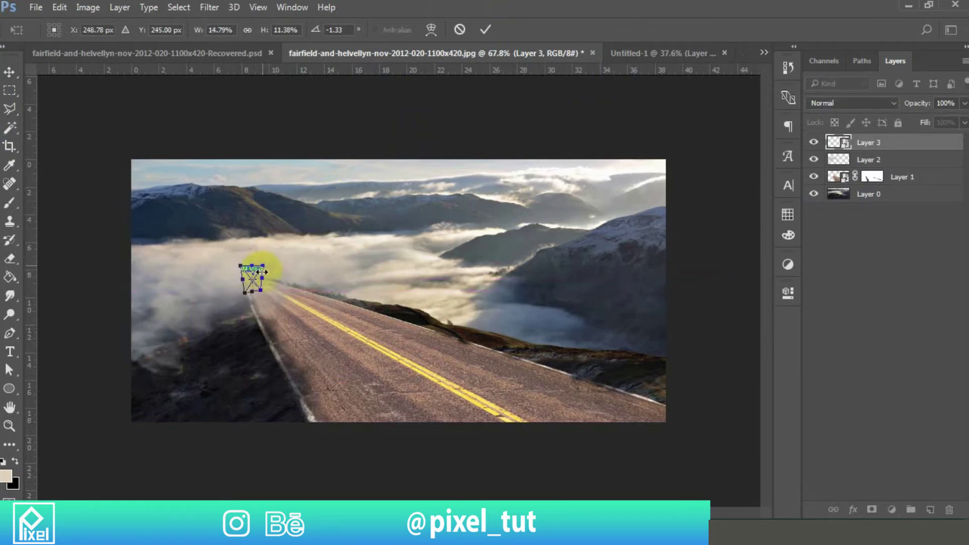
pyautogui.scroll(2, 253, 277)
pyautogui.scroll(3, 206, 281)
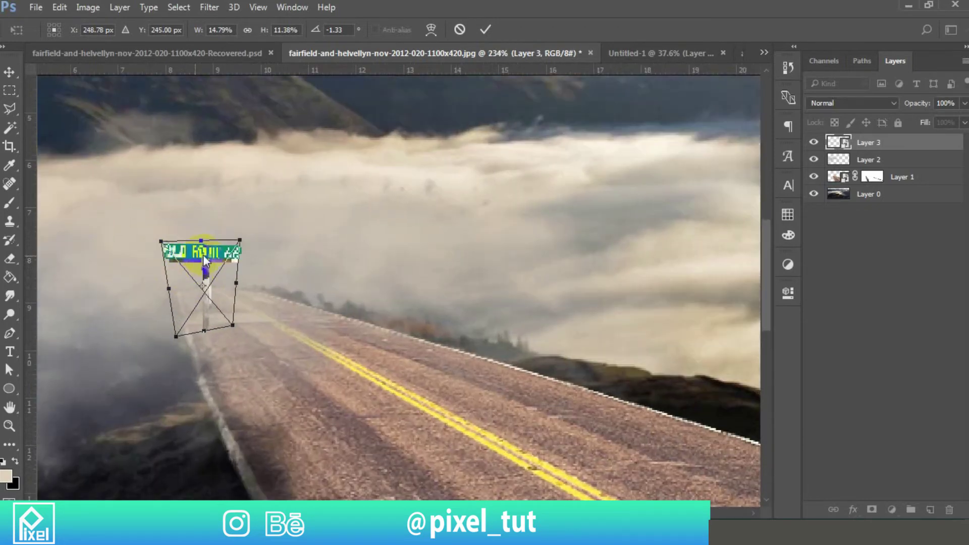
pyautogui.moveTo(198, 267); pyautogui.dragTo(190, 282)
pyautogui.click(485, 28)
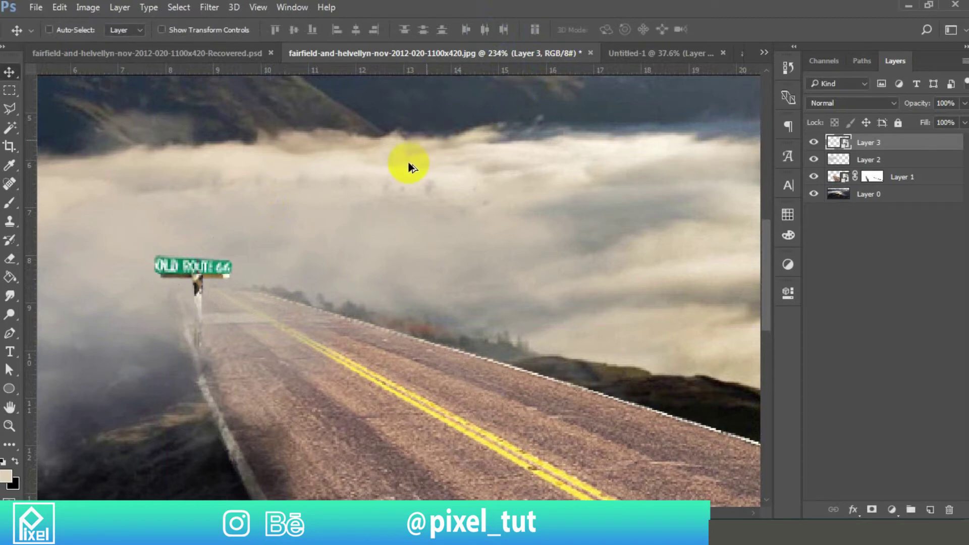
# Move the OLD ROUTE 66 sign's layer below the mist layer, Layer 2.
pyautogui.scroll(-3, 384, 211)
pyautogui.scroll(-3, 384, 211)
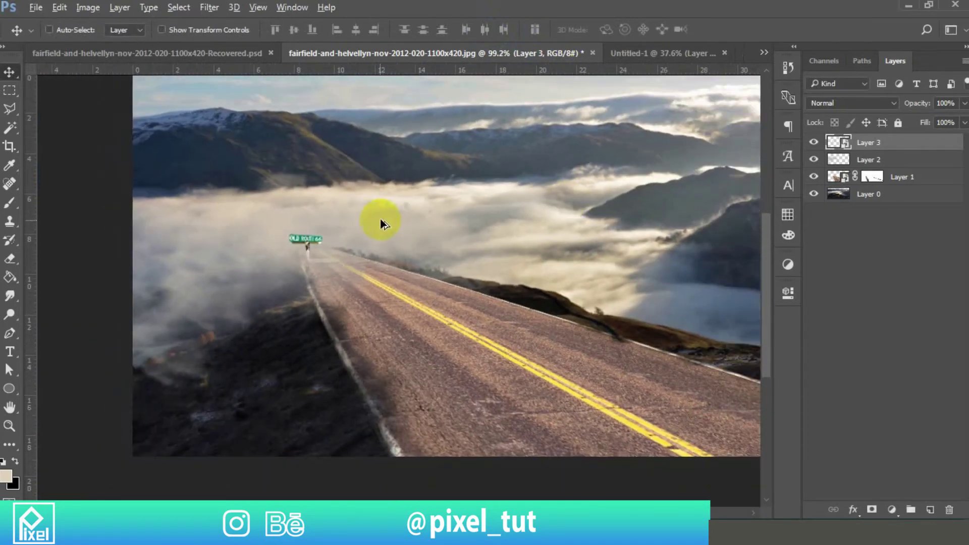
pyautogui.moveTo(881, 143); pyautogui.dragTo(884, 163)
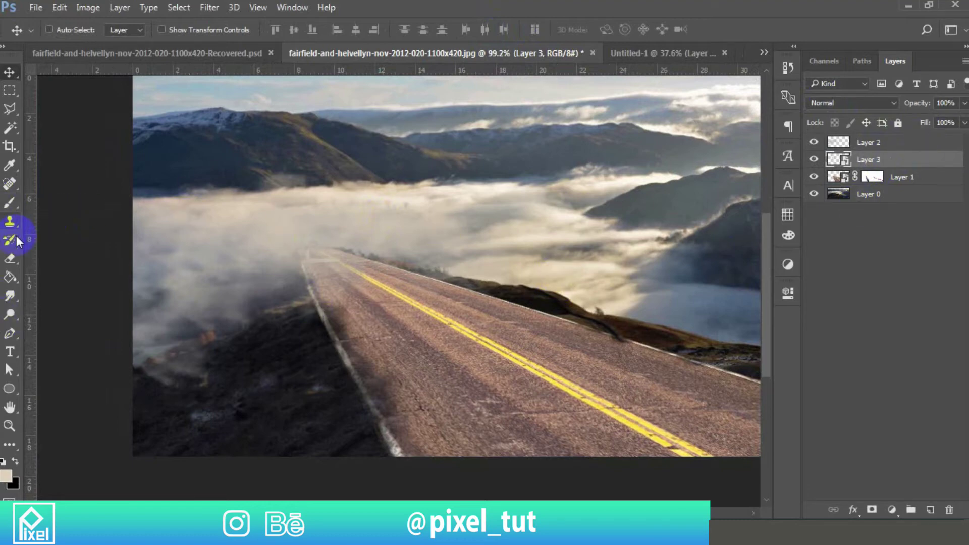
# Thin out the mist on Layer 2 over the OLD ROUTE 66 sign and its post with the Eraser at about 80 px.
pyautogui.click(10, 258)
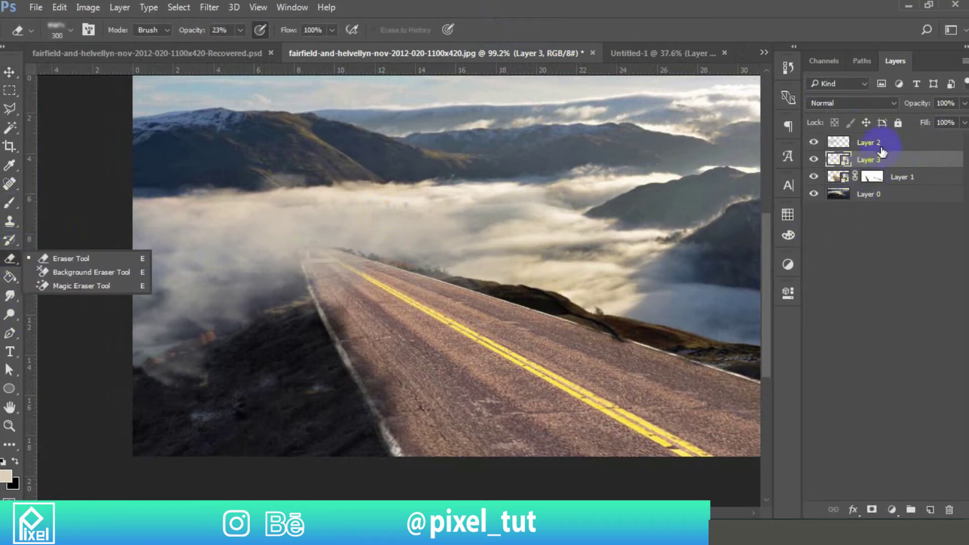
pyautogui.click(881, 145)
pyautogui.scroll(5, 237, 268)
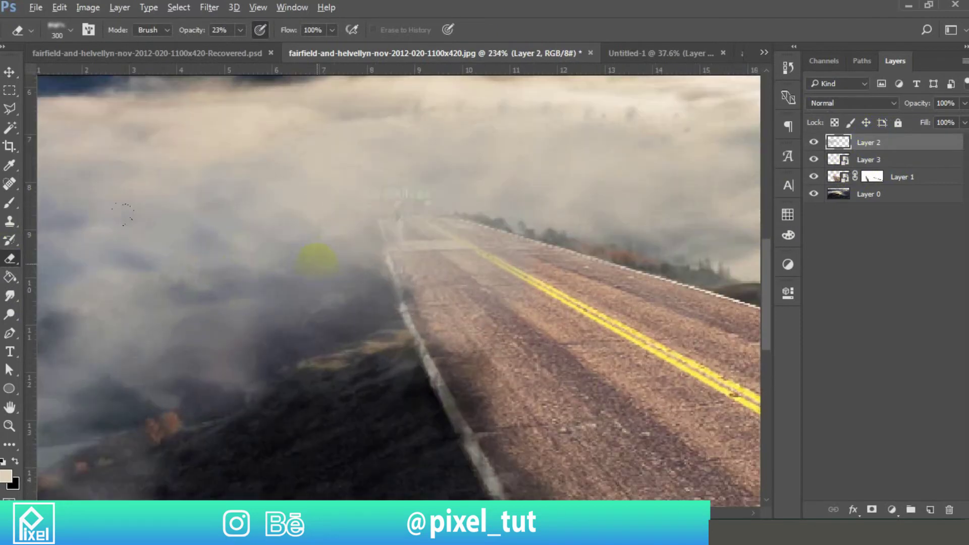
pyautogui.moveTo(398, 199); pyautogui.dragTo(401, 310)
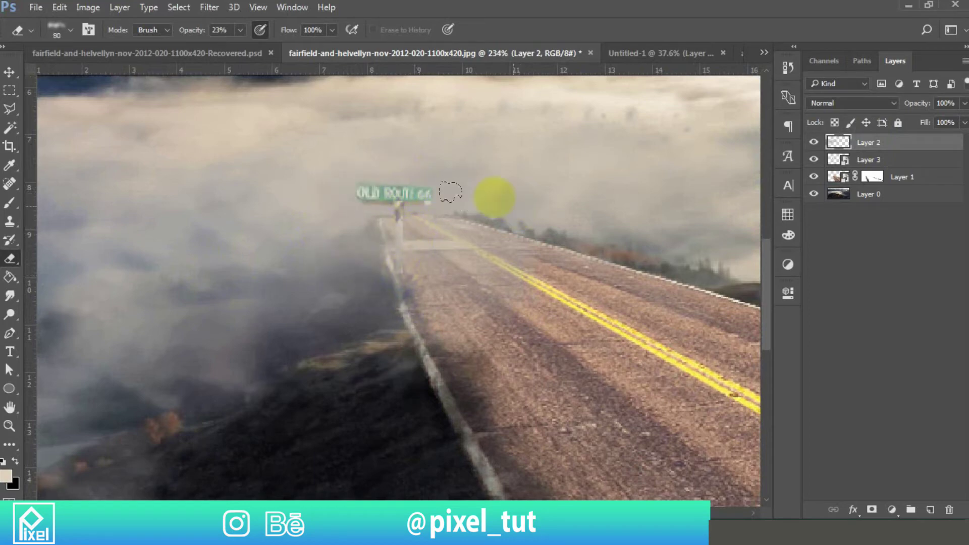
pyautogui.scroll(-5, 470, 200)
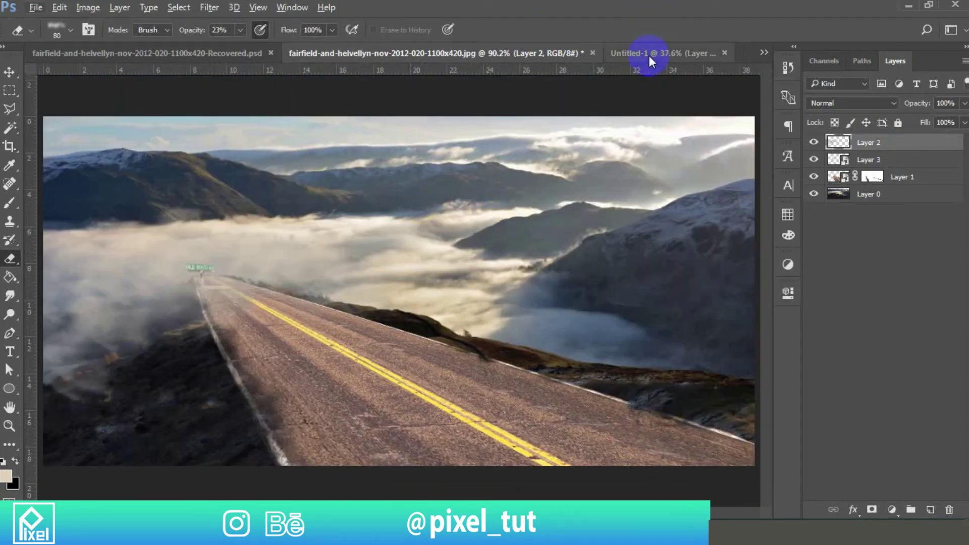
# Copy the round 100 speed-limit sign from the Untitled-1 document into the composite.
pyautogui.click(648, 55)
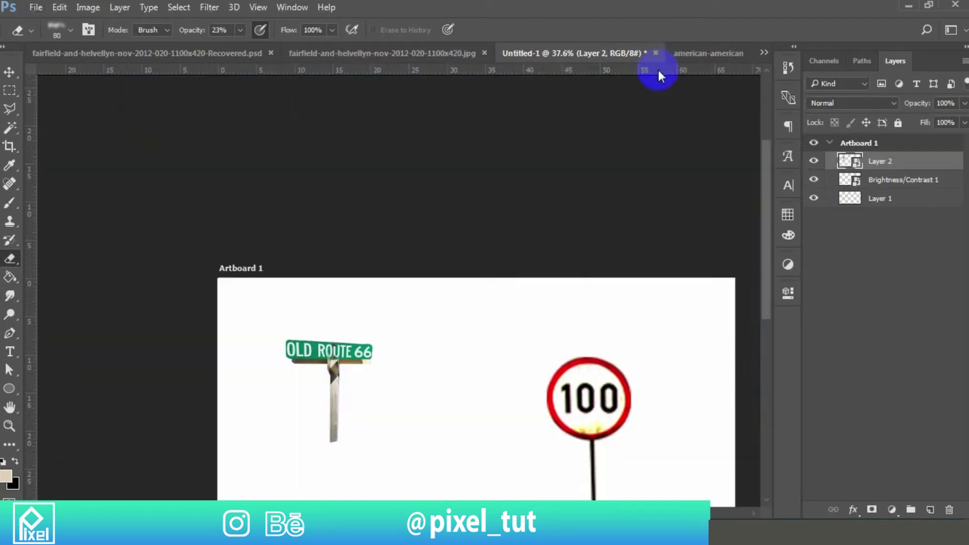
pyautogui.click(10, 73)
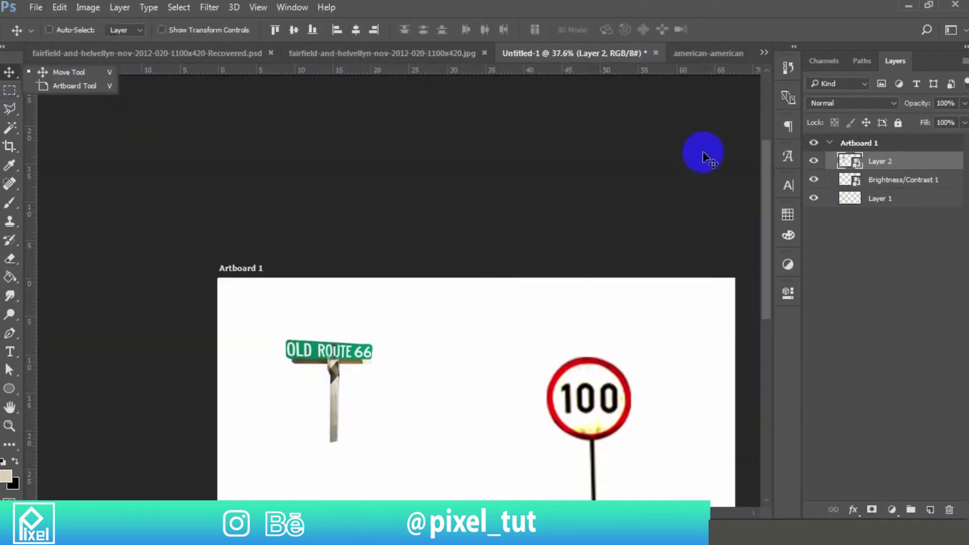
pyautogui.click(890, 180)
pyautogui.moveTo(588, 409); pyautogui.dragTo(305, 171)
pyautogui.moveTo(328, 313); pyautogui.dragTo(331, 313)
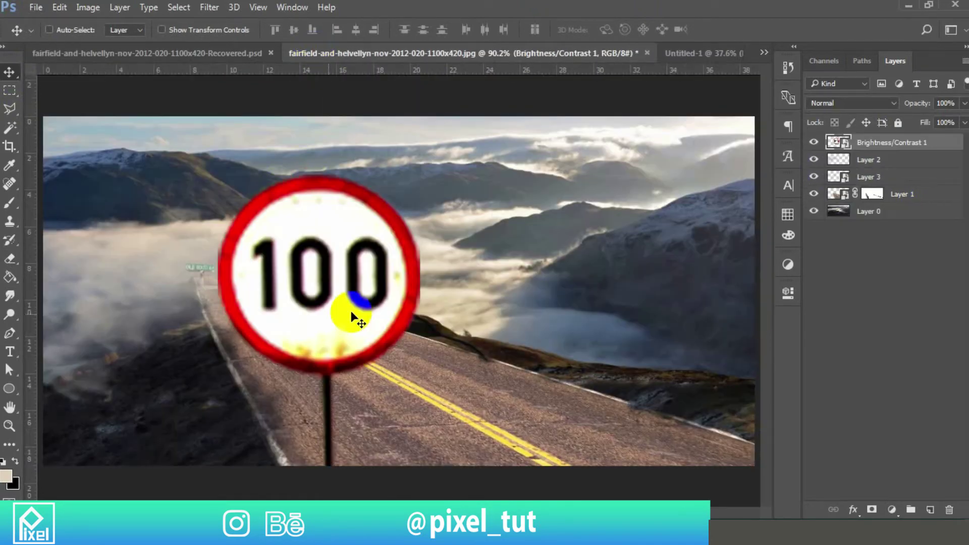
# Shrink the 100 sign to about 58% width and 60% height and stand it on the right edge near the road's far end.
pyautogui.hotkey('ctrl', 't')
pyautogui.moveTo(423, 168); pyautogui.dragTo(309, 249)
pyautogui.click(484, 30)
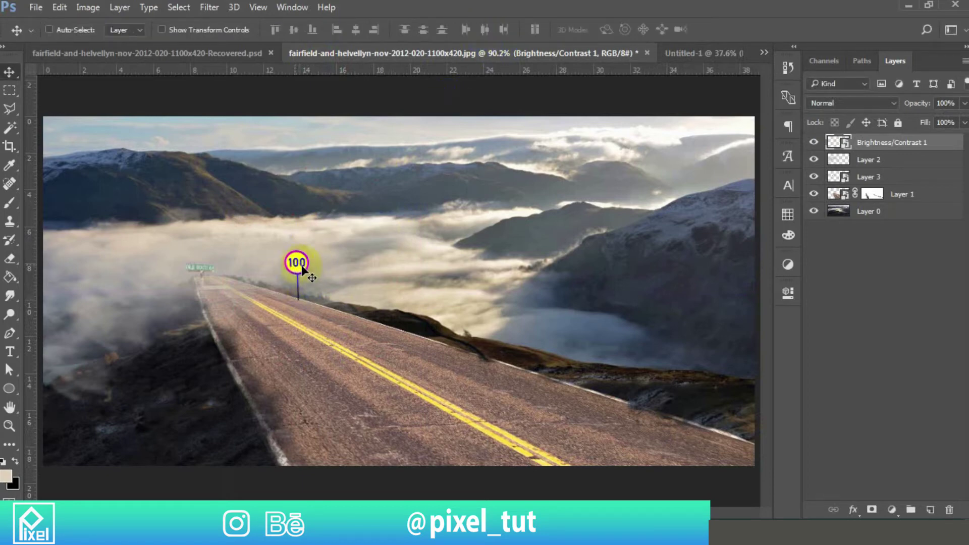
pyautogui.hotkey('ctrl', 't')
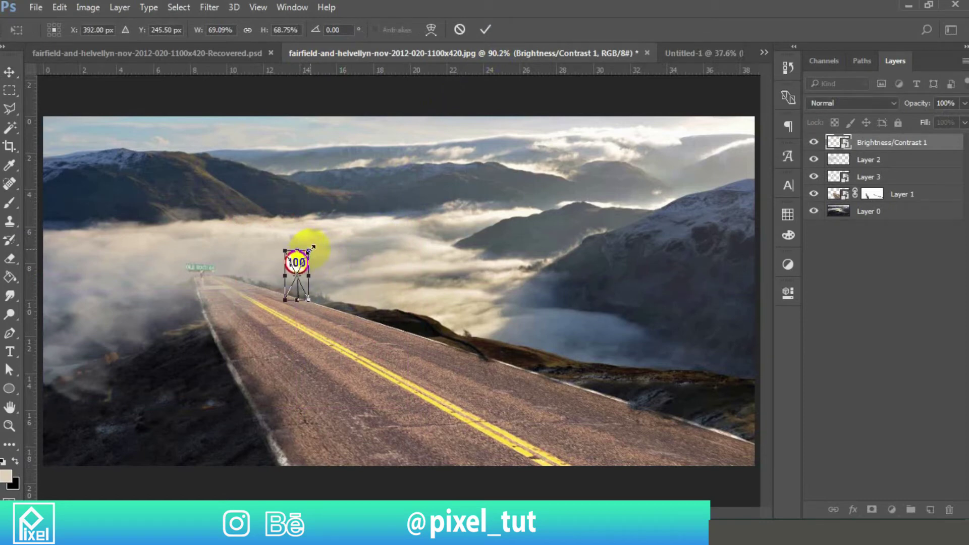
pyautogui.moveTo(309, 248); pyautogui.dragTo(306, 259)
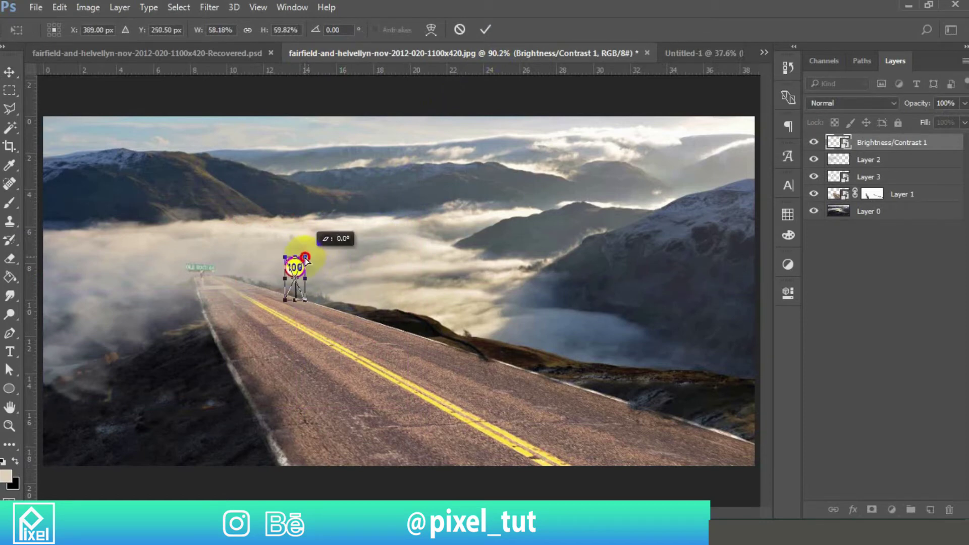
pyautogui.click(487, 29)
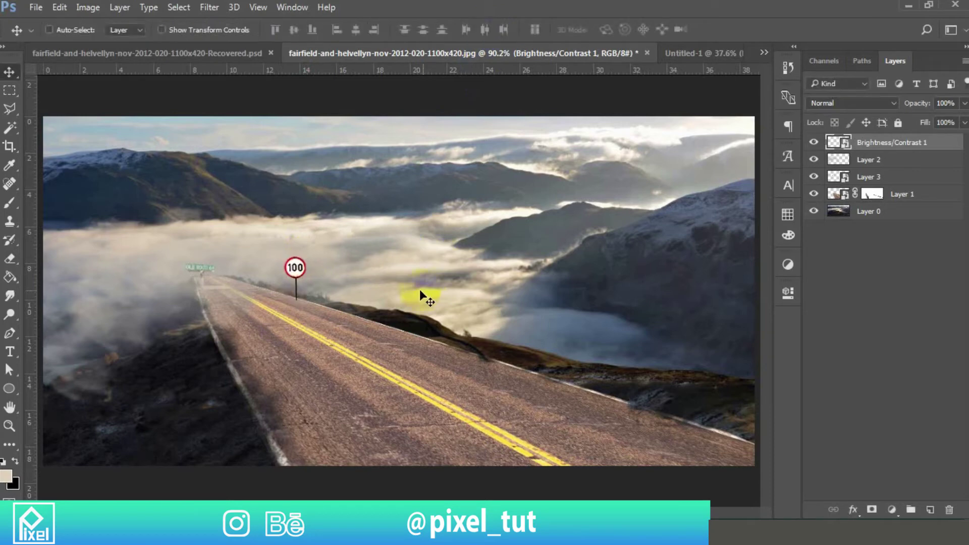
# Move the 100 sign's layer, Brightness/Contrast 1, below the mist layer, Layer 2.
pyautogui.moveTo(837, 158); pyautogui.dragTo(857, 172)
pyautogui.scroll(-3, 364, 290)
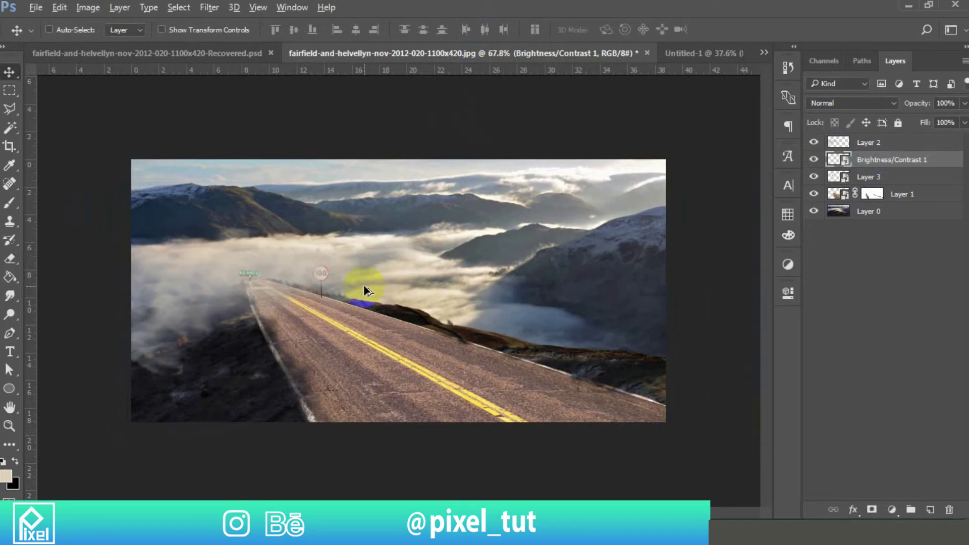
pyautogui.scroll(-2, 364, 286)
pyautogui.scroll(2, 362, 294)
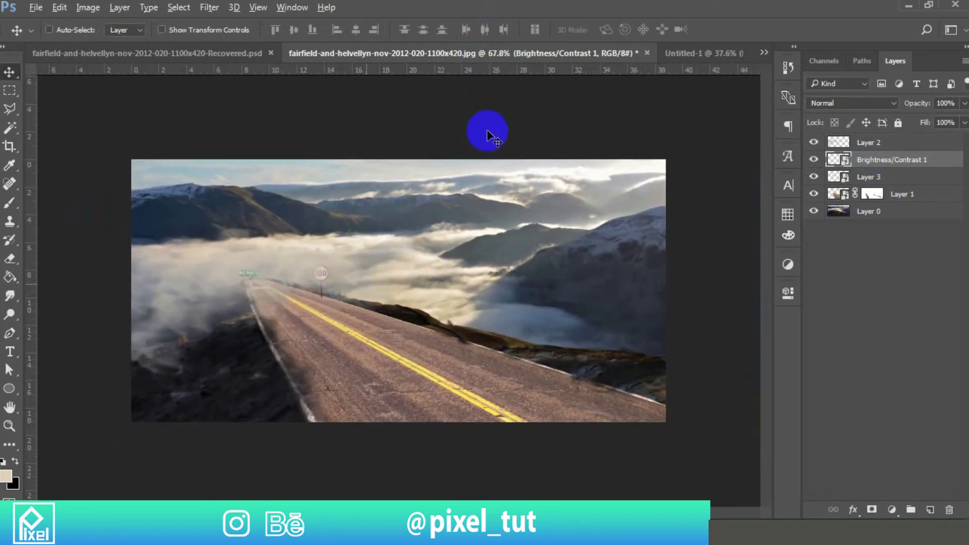
# Open the american car document and compare the cut-out green car with its original Background layer.
pyautogui.click(718, 47)
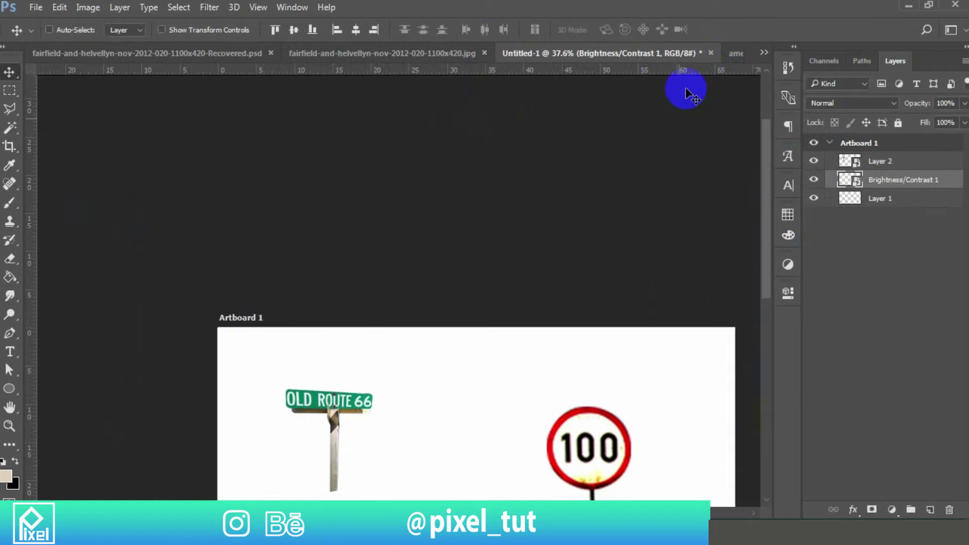
pyautogui.click(733, 54)
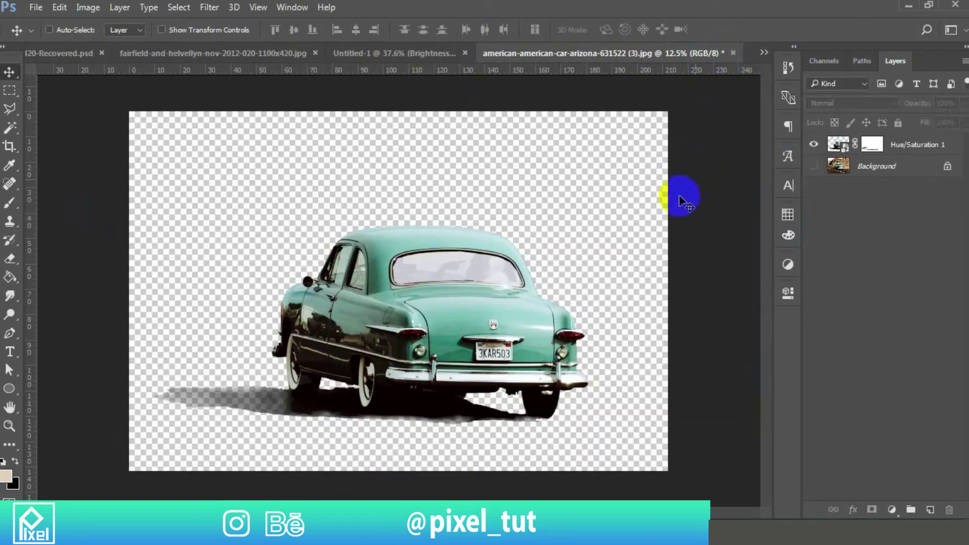
pyautogui.click(813, 166)
pyautogui.click(813, 166)
pyautogui.click(814, 166)
pyautogui.click(814, 166)
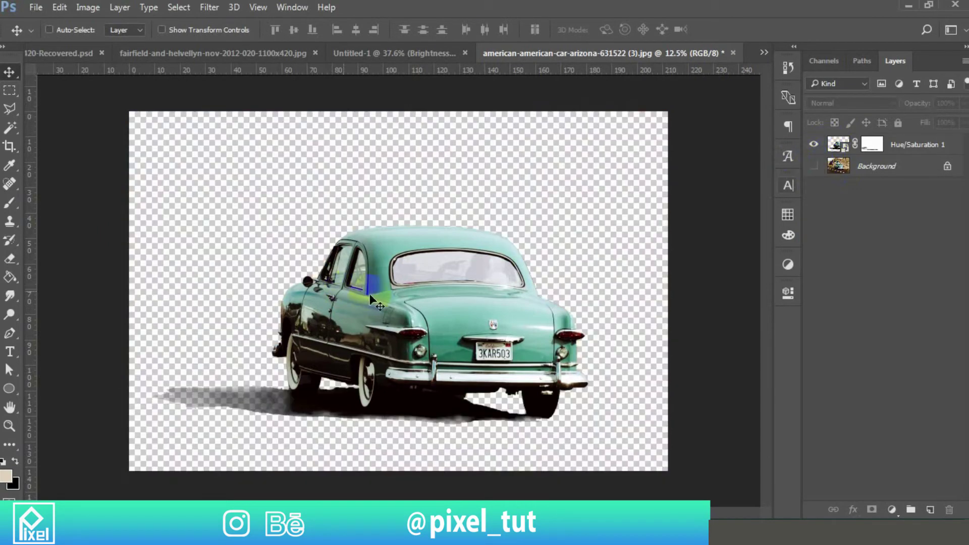
# Copy the cut-out green car's Hue/Saturation 1 layer into the mountain road composite.
pyautogui.click(419, 267)
pyautogui.click(486, 202)
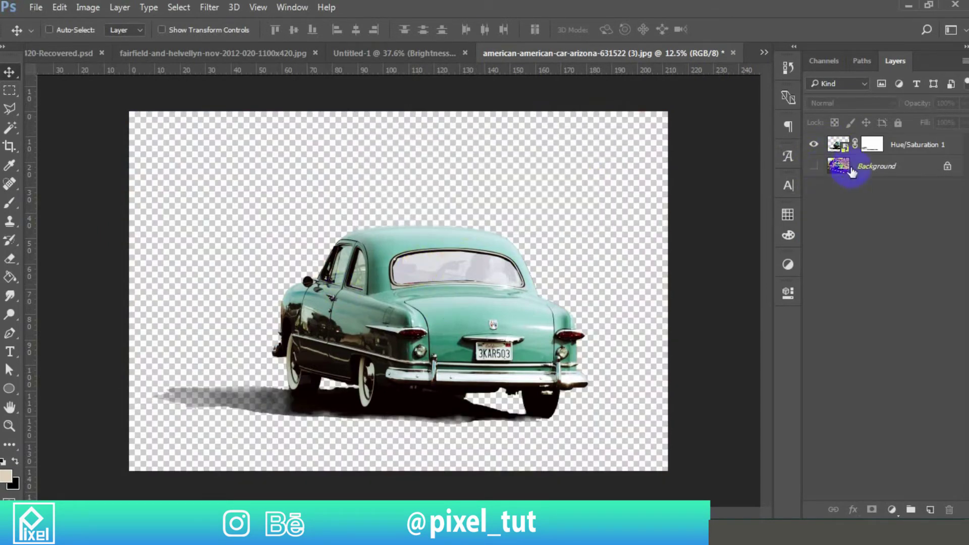
pyautogui.click(908, 145)
pyautogui.moveTo(411, 357); pyautogui.dragTo(384, 294)
# Scale the pasted green car layer, Hue/Saturation 1, down to about 14% of its original size.
pyautogui.hotkey('ctrl', 't')
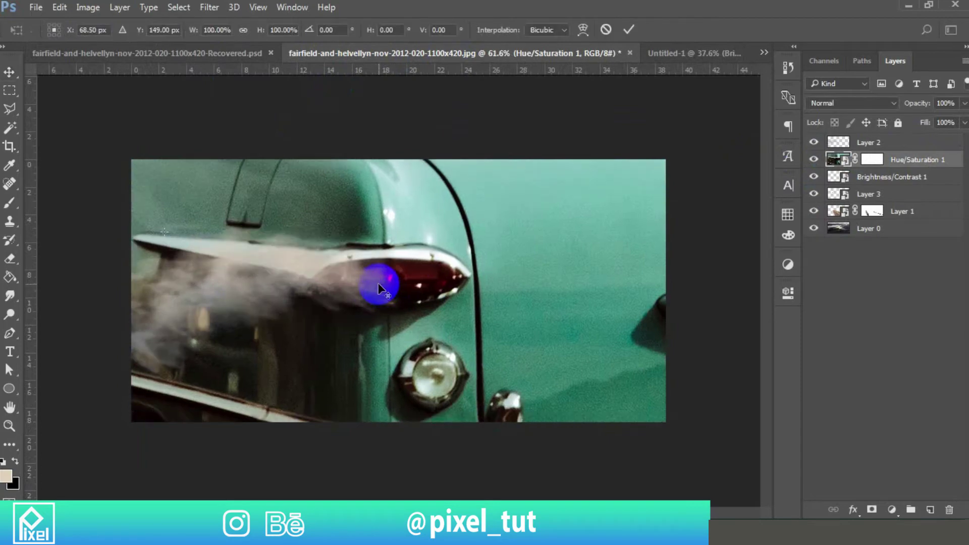
pyautogui.hotkey('ctrl', '0')
pyautogui.scroll(-7, 378, 283)
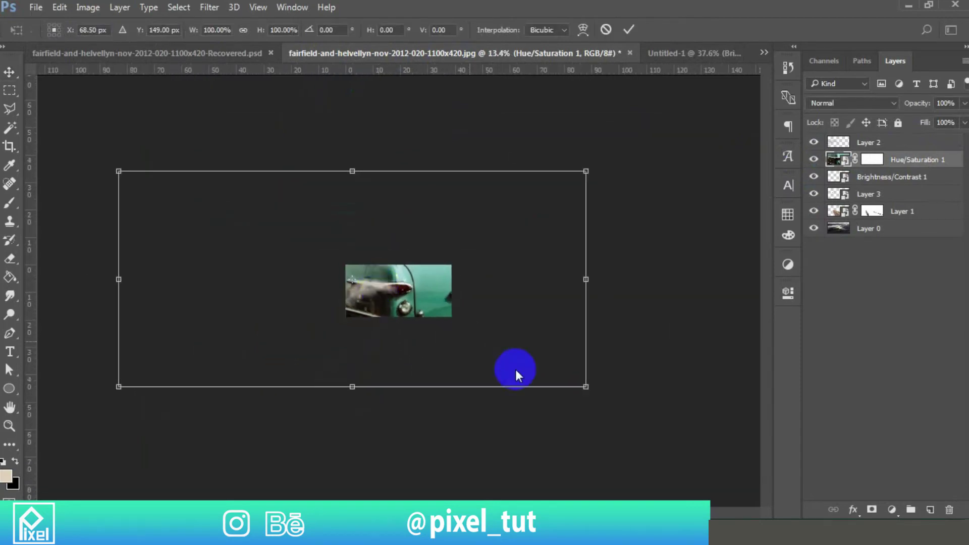
pyautogui.moveTo(585, 385); pyautogui.dragTo(394, 266)
pyautogui.scroll(9, 382, 279)
pyautogui.scroll(3, 367, 279)
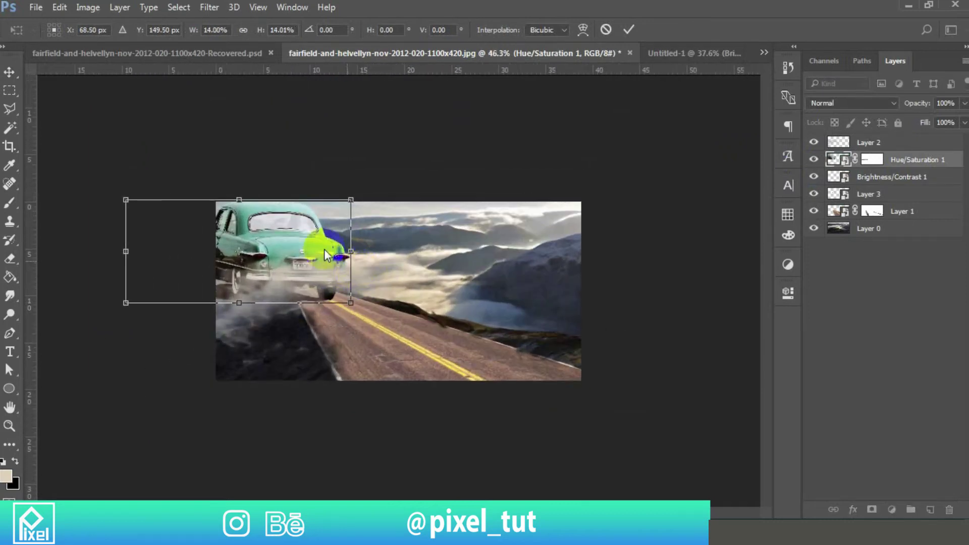
# Shrink the green car further to about 8.3% and place it on the near stretch of the road, over the yellow centre line.
pyautogui.moveTo(247, 232); pyautogui.dragTo(418, 291)
pyautogui.moveTo(522, 362); pyautogui.dragTo(488, 347)
pyautogui.moveTo(421, 295); pyautogui.dragTo(429, 311)
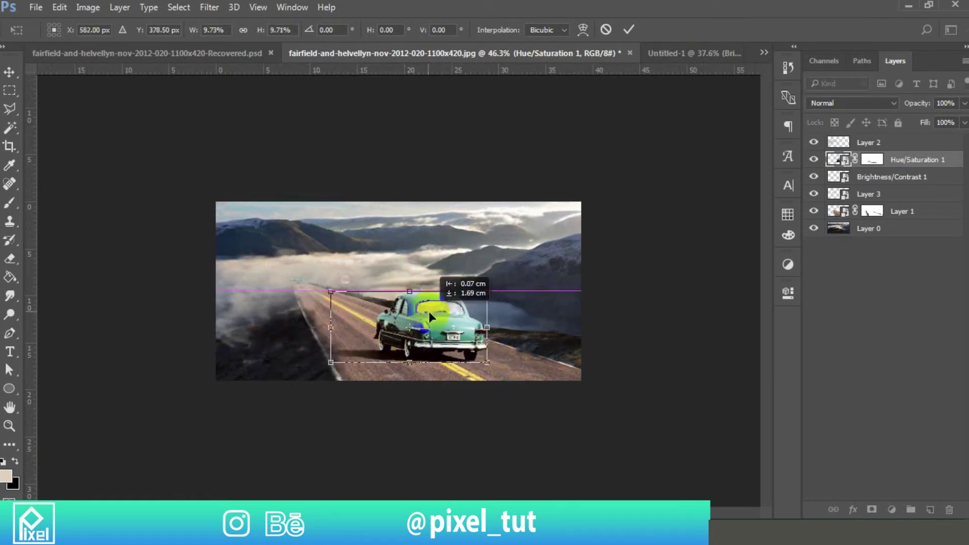
pyautogui.moveTo(487, 362); pyautogui.dragTo(476, 358)
pyautogui.moveTo(440, 325); pyautogui.dragTo(448, 336)
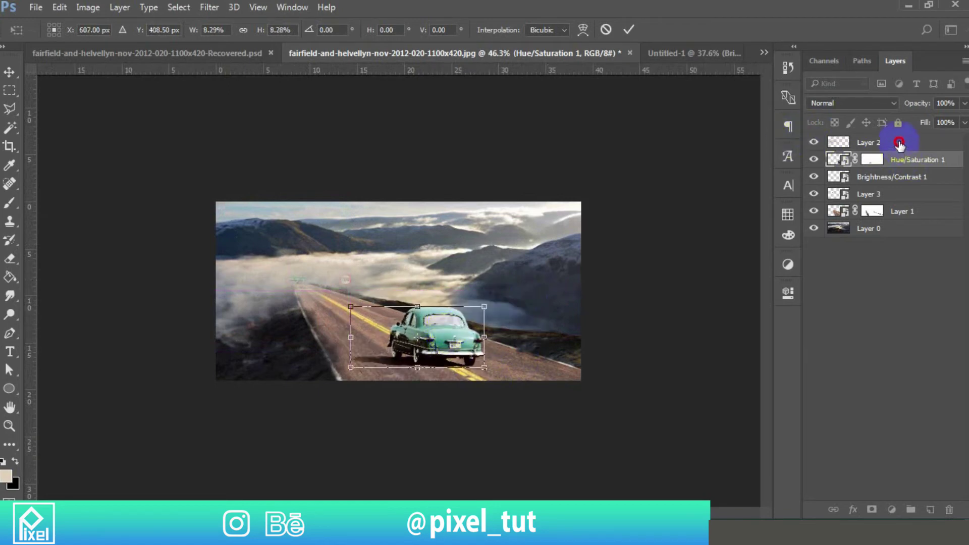
pyautogui.click(635, 29)
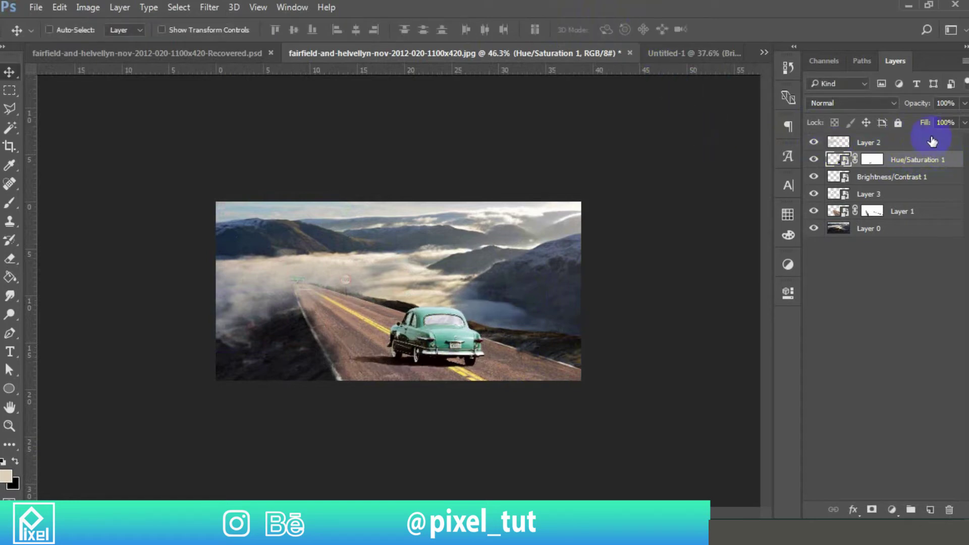
pyautogui.moveTo(447, 337); pyautogui.dragTo(431, 335)
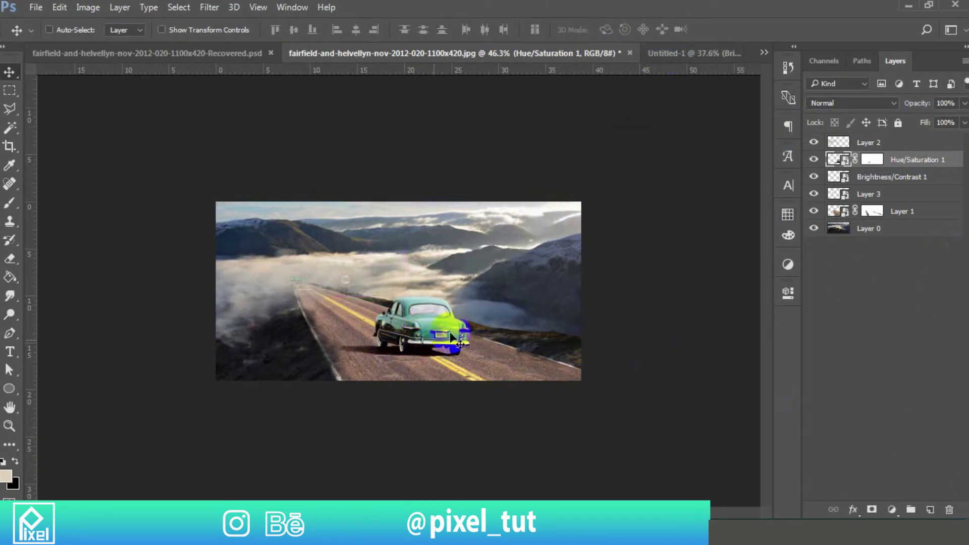
pyautogui.moveTo(432, 334); pyautogui.dragTo(372, 338)
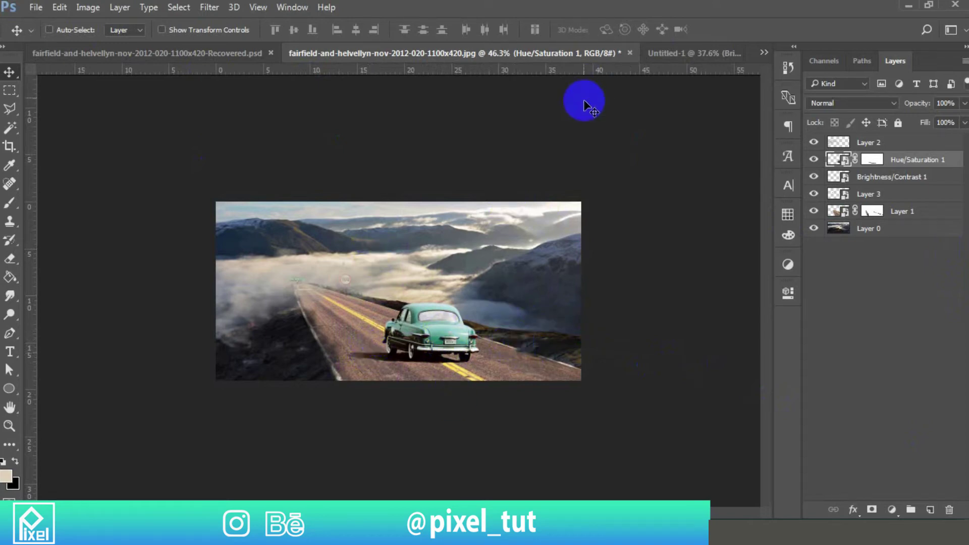
# Close the american car document and the Untitled-1 road signs document without saving either.
pyautogui.click(671, 54)
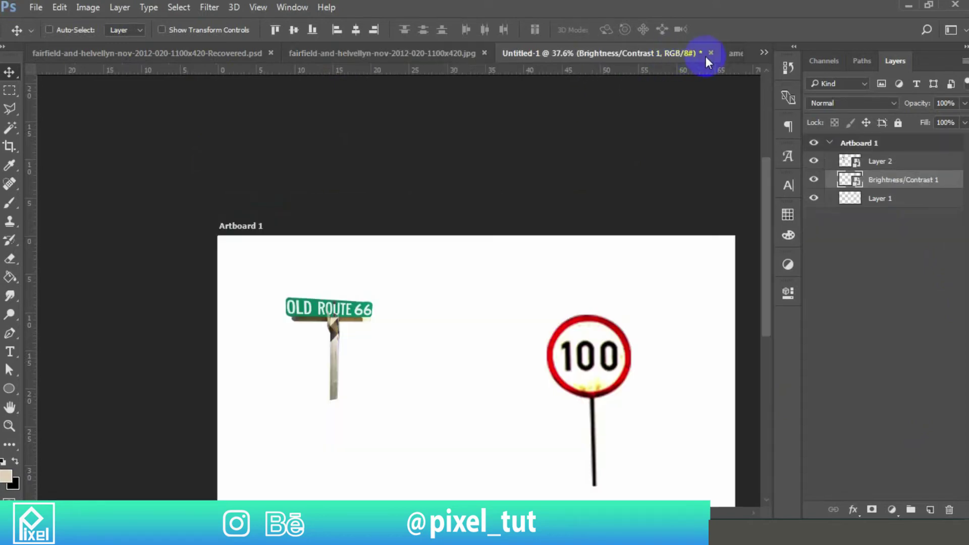
pyautogui.click(734, 54)
pyautogui.click(733, 53)
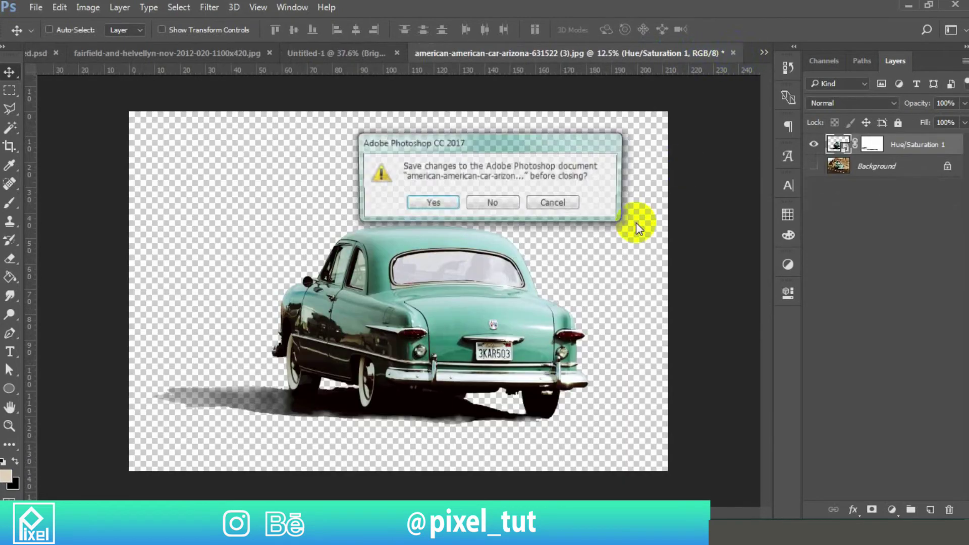
pyautogui.click(507, 203)
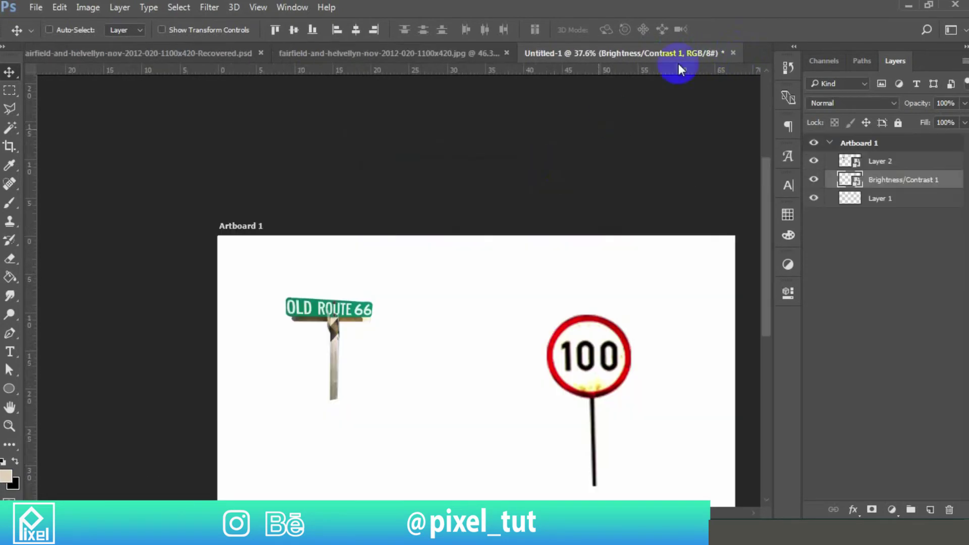
pyautogui.click(734, 53)
pyautogui.click(500, 204)
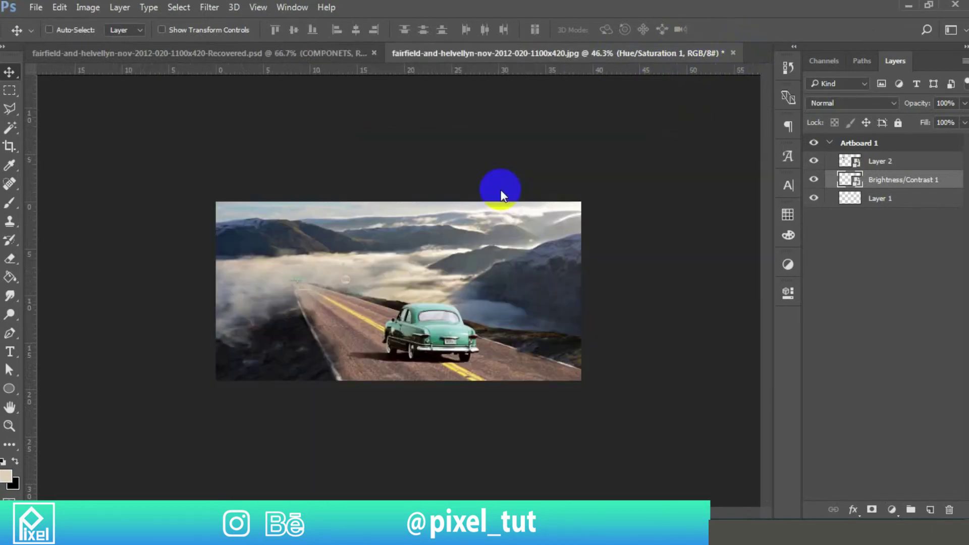
# Move the green car slightly left along the road, keeping it at 100% of its current size.
pyautogui.press('ctrl')
pyautogui.hotkey('ctrl', 't')
pyautogui.moveTo(464, 349); pyautogui.dragTo(458, 354)
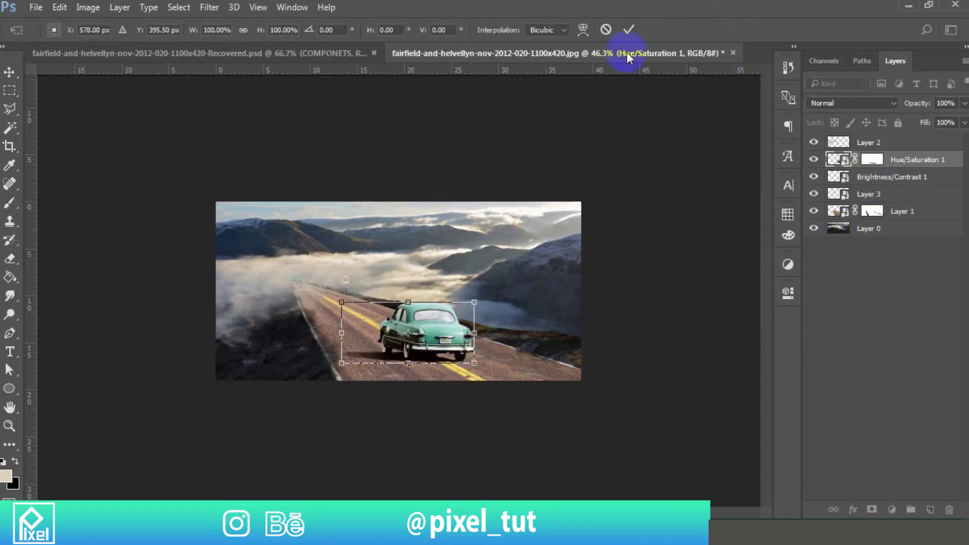
pyautogui.click(629, 30)
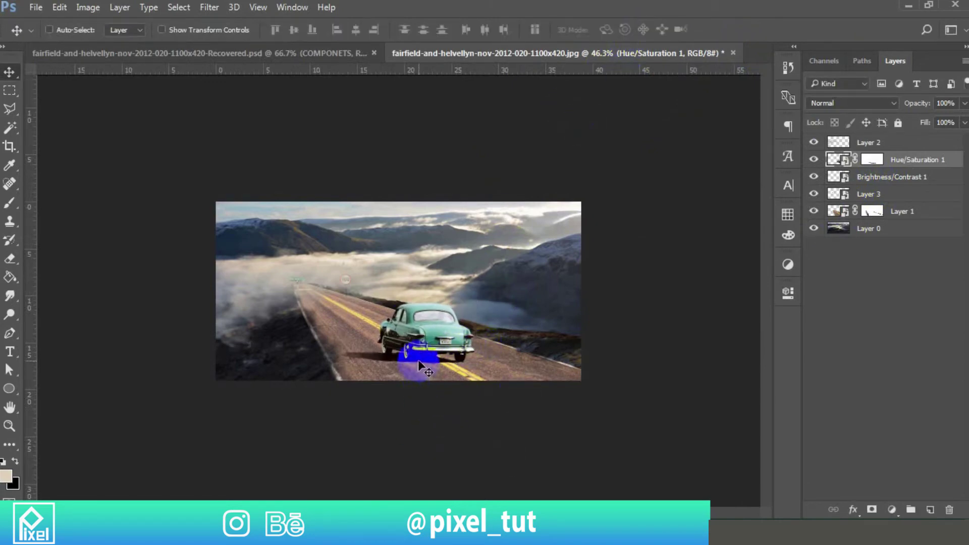
pyautogui.scroll(4, 407, 328)
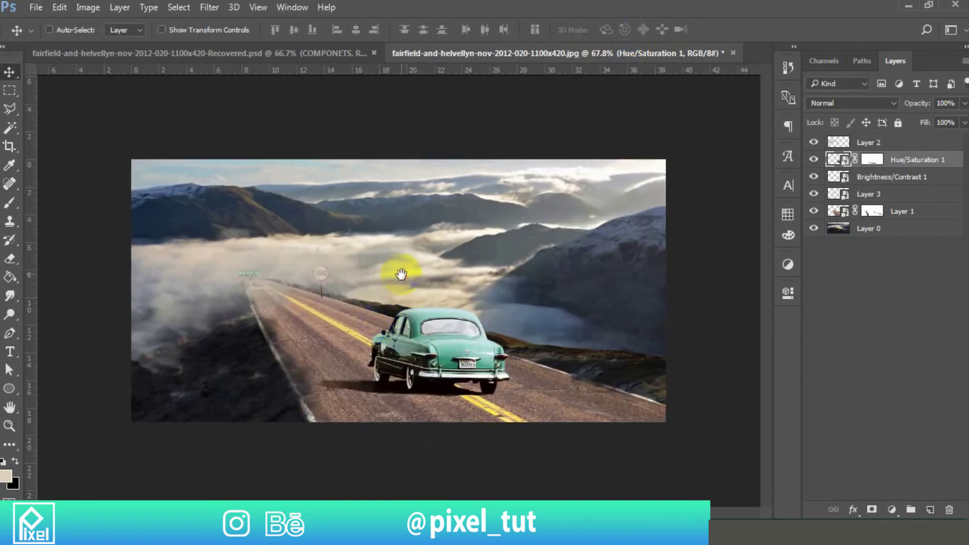
pyautogui.hotkey('ctrl', 'z')
pyautogui.scroll(2, 385, 353)
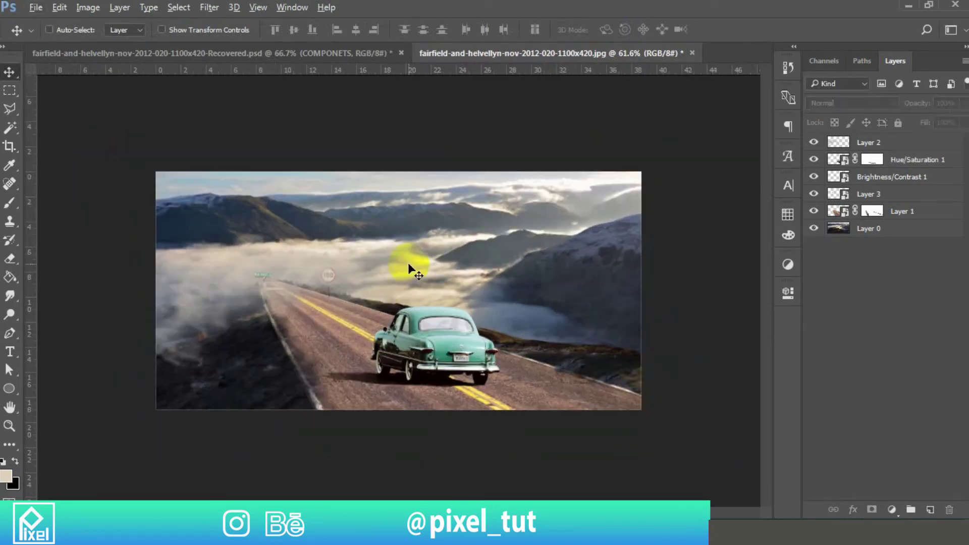
pyautogui.scroll(-1, 408, 271)
pyautogui.scroll(2, 293, 299)
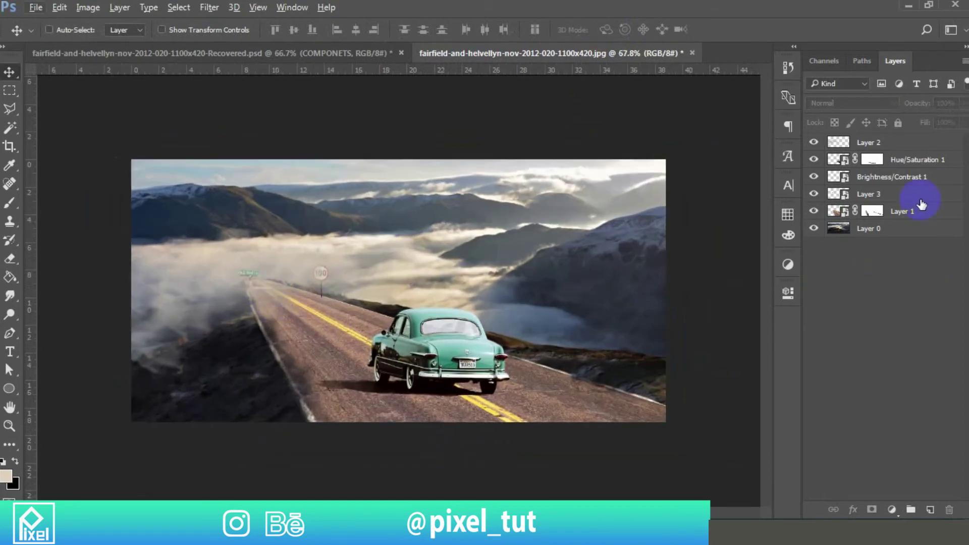
# Paint more mist on Layer 2 around the road's far end and the valley beside it, using the 158 px brush at 54% opacity.
pyautogui.click(844, 144)
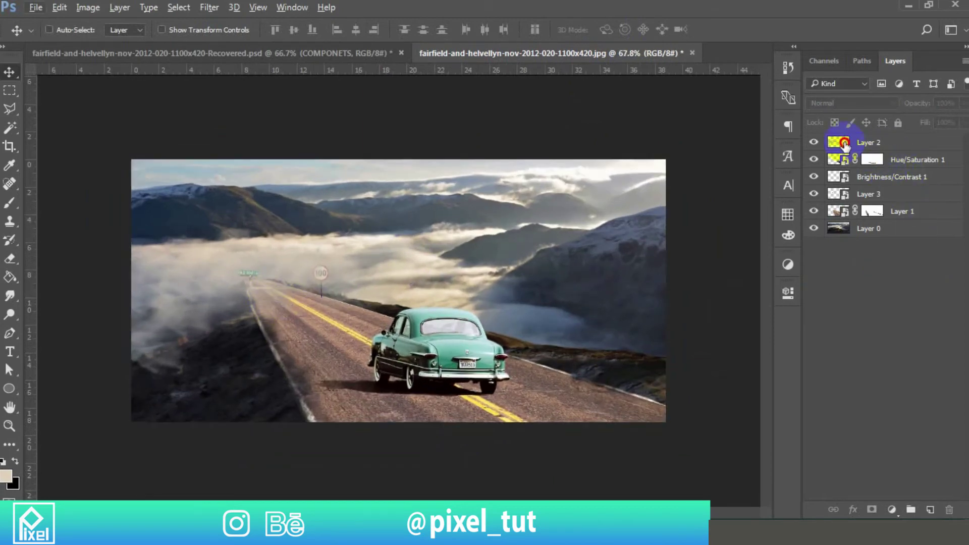
pyautogui.click(10, 204)
pyautogui.click(169, 280)
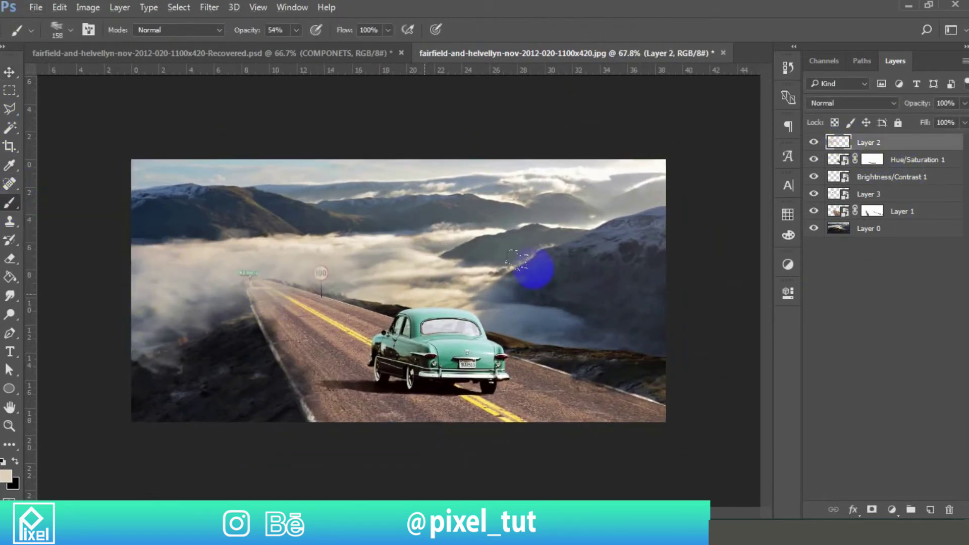
pyautogui.click(217, 286)
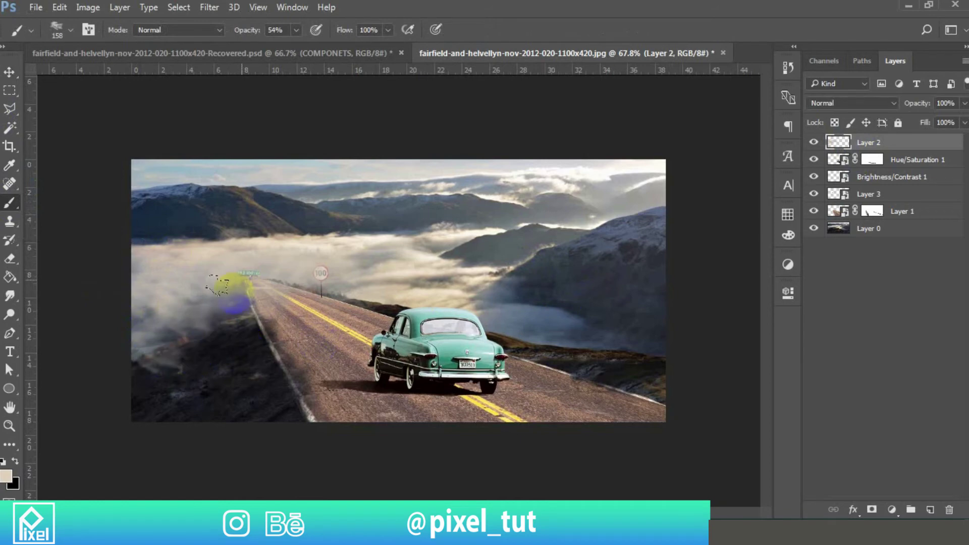
pyautogui.click(242, 302)
pyautogui.click(314, 280)
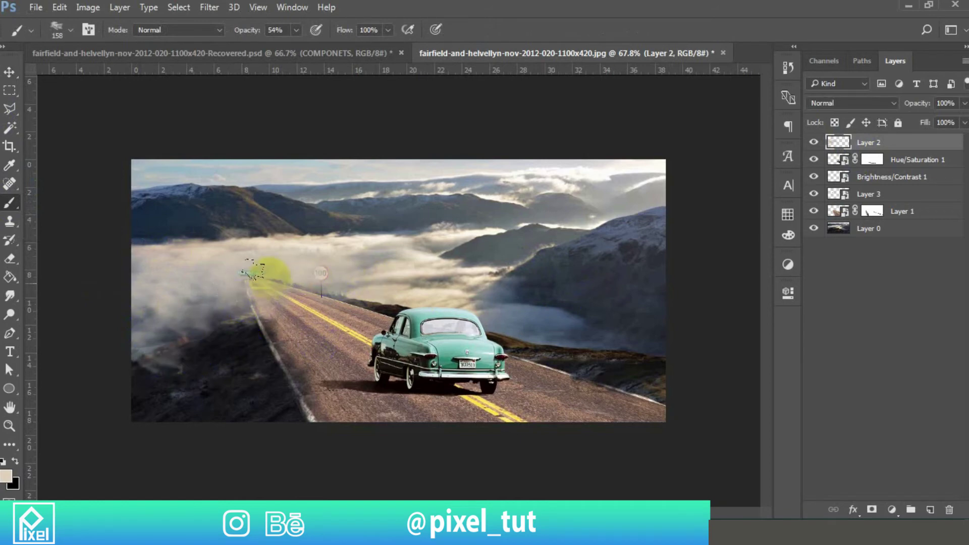
# Reduce the mist brush to 30 px and paint mist over the road's far tip beside the Old Route 66 sign.
pyautogui.scroll(8, 255, 272)
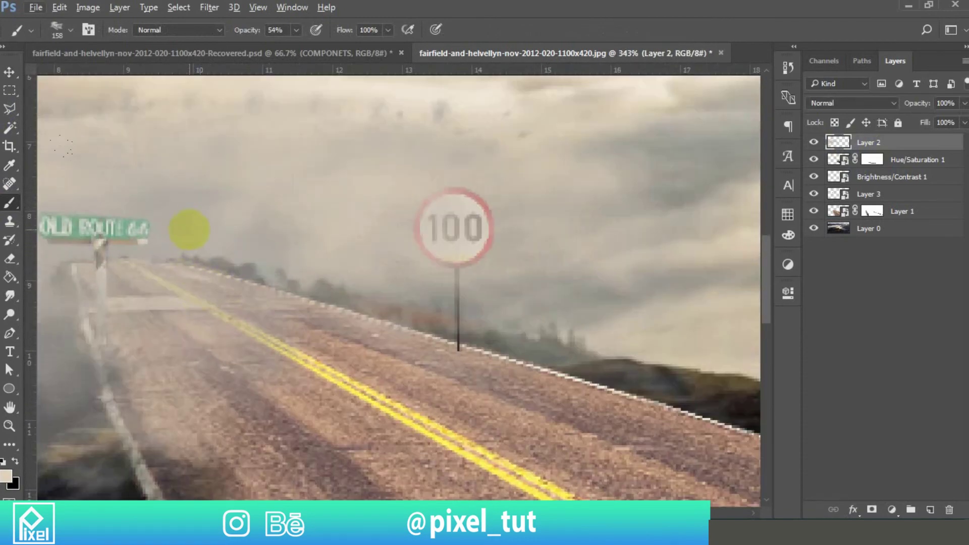
pyautogui.click(173, 264)
pyautogui.press('[')
pyautogui.click(156, 268)
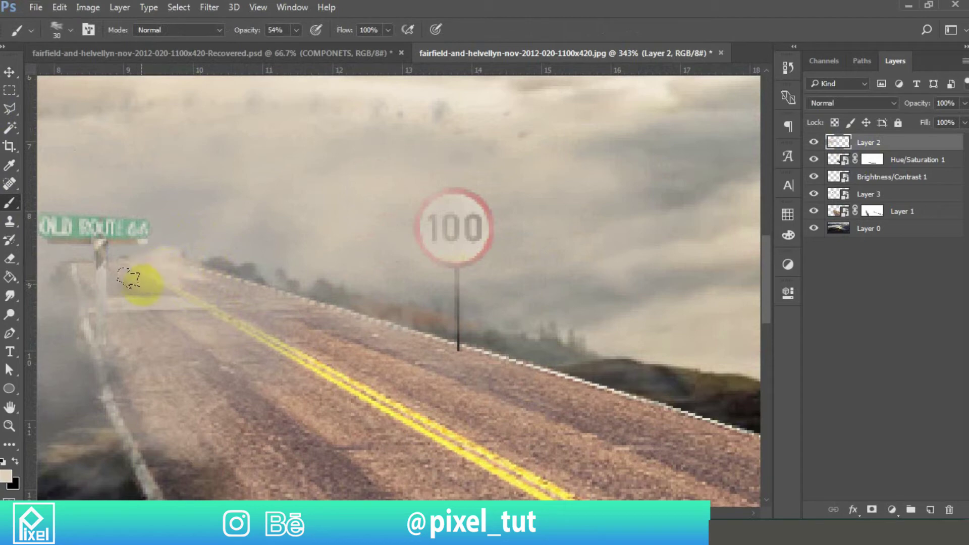
# Sample the mist colour near the road's far end and brush it over the tip and around the base of the Old Route 66 sign.
pyautogui.scroll(-1, 73, 262)
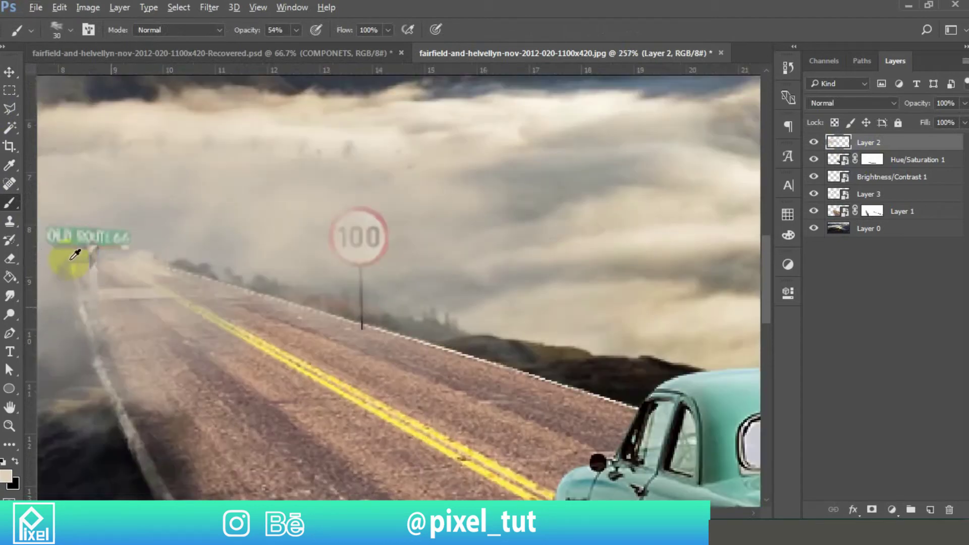
pyautogui.scroll(-1, 75, 255)
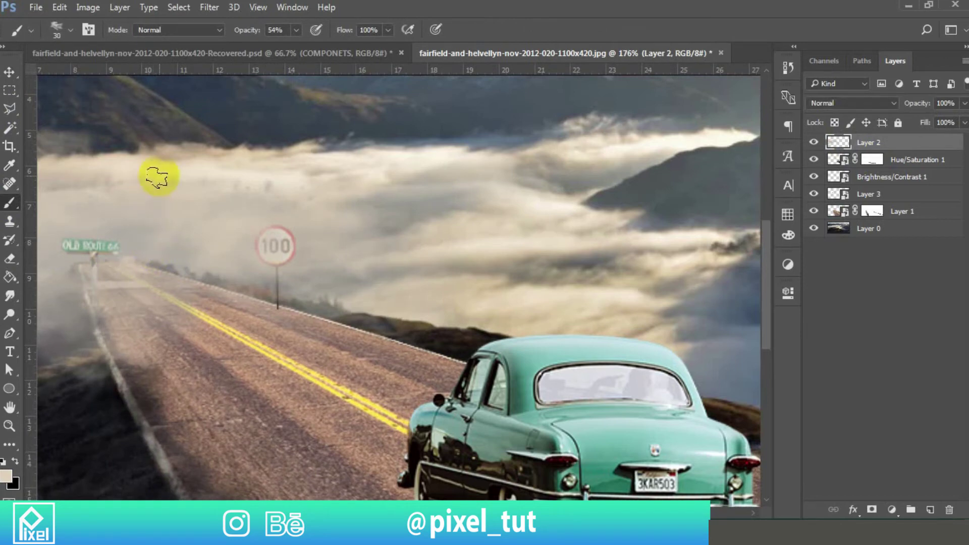
pyautogui.press('i')
pyautogui.click(136, 260)
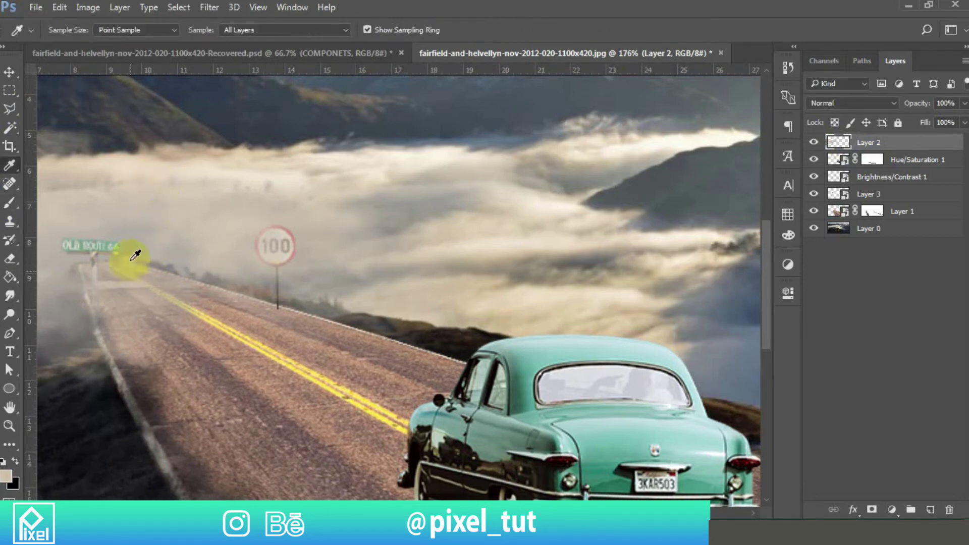
pyautogui.click(10, 202)
pyautogui.moveTo(136, 271)
pyautogui.mouseDown()
pyautogui.moveTo(165, 275)
pyautogui.moveTo(183, 266)
pyautogui.mouseUp()
pyautogui.click(117, 263)
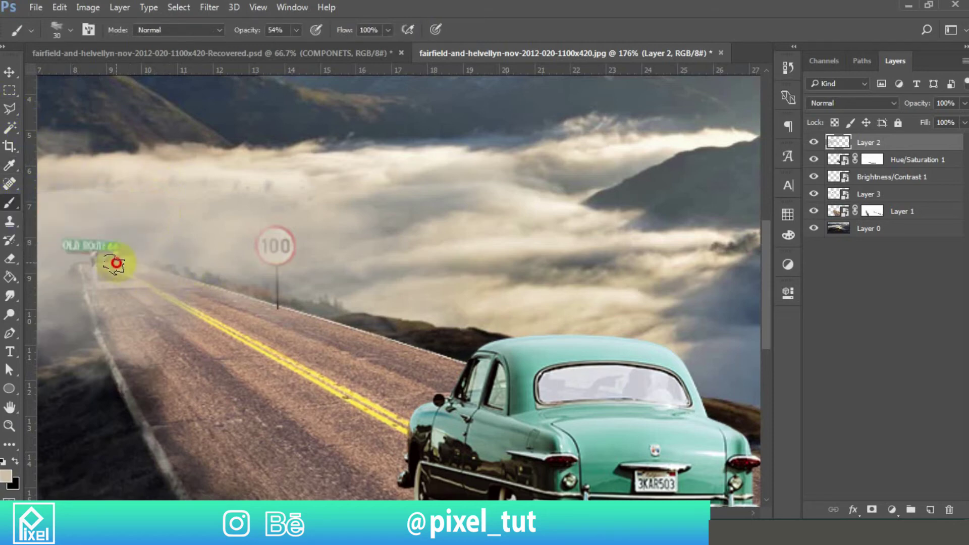
pyautogui.click(139, 263)
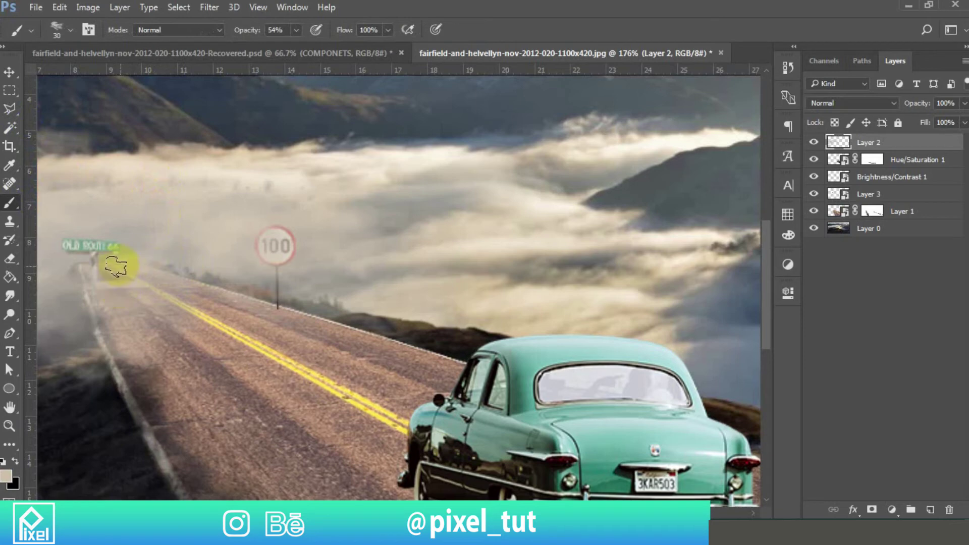
pyautogui.moveTo(119, 277); pyautogui.dragTo(69, 271)
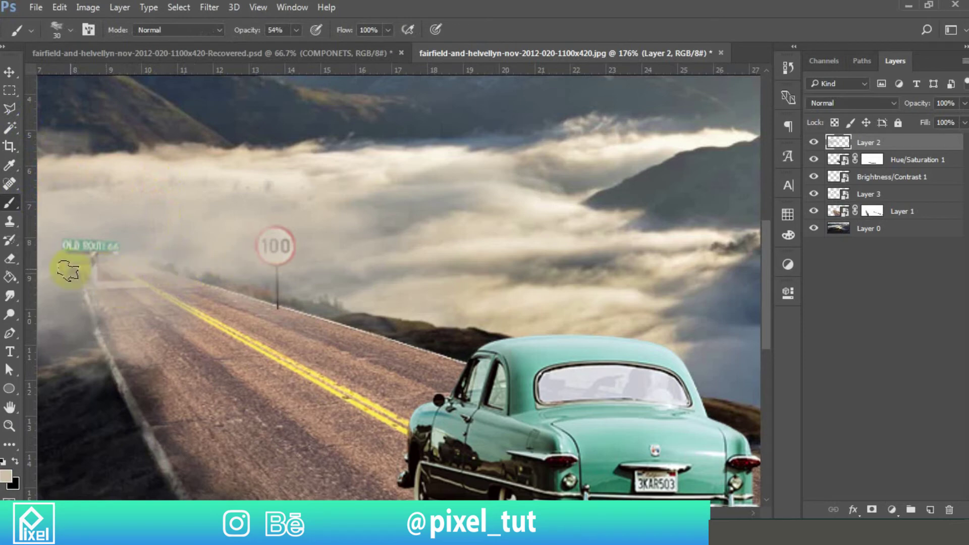
pyautogui.scroll(-3, 162, 309)
pyautogui.scroll(-3, 168, 306)
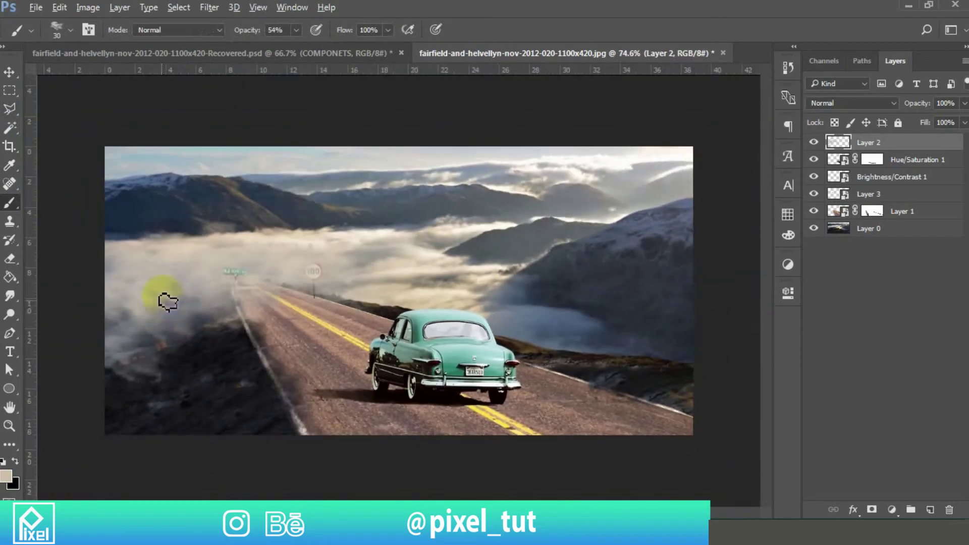
# Rename the road layer, Layer 1, as Road.
pyautogui.click(9, 75)
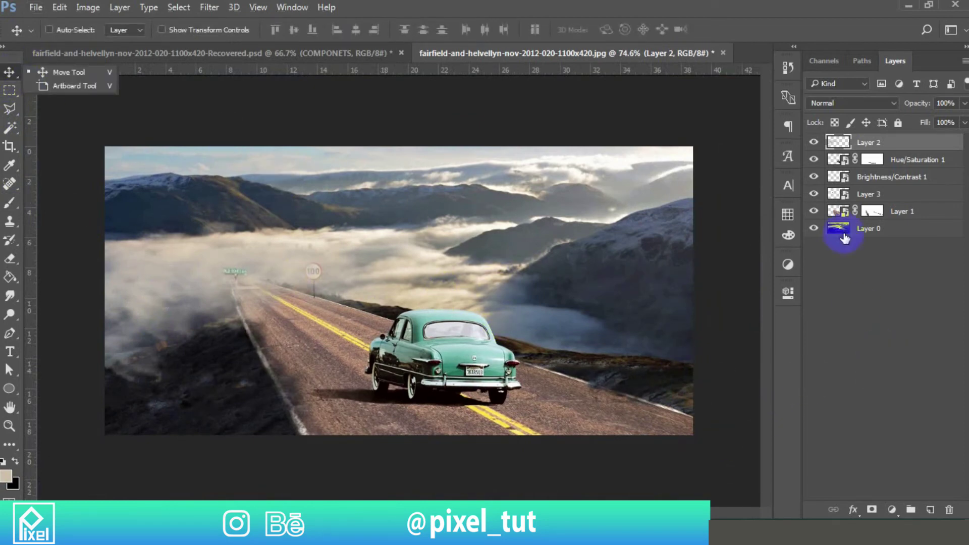
pyautogui.click(882, 271)
pyautogui.click(910, 212)
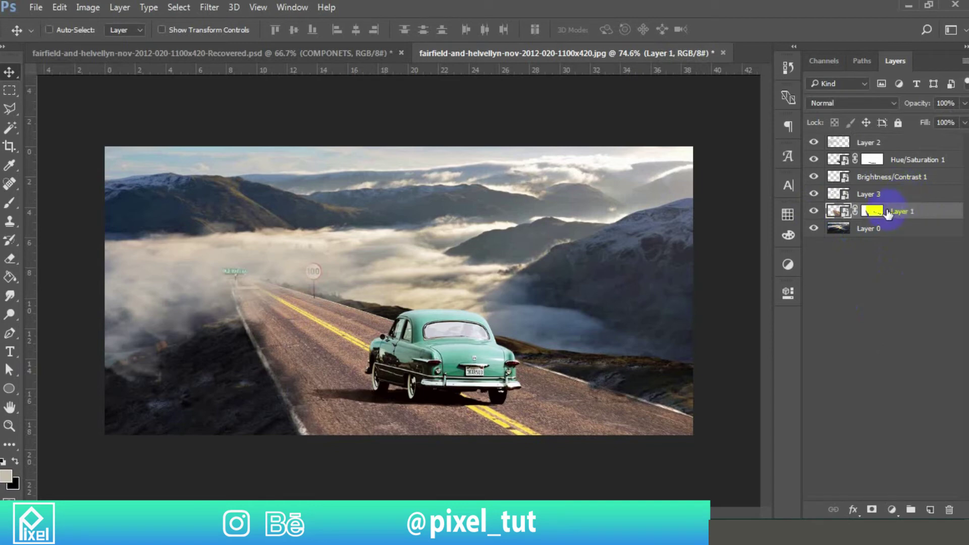
pyautogui.doubleClick(903, 211)
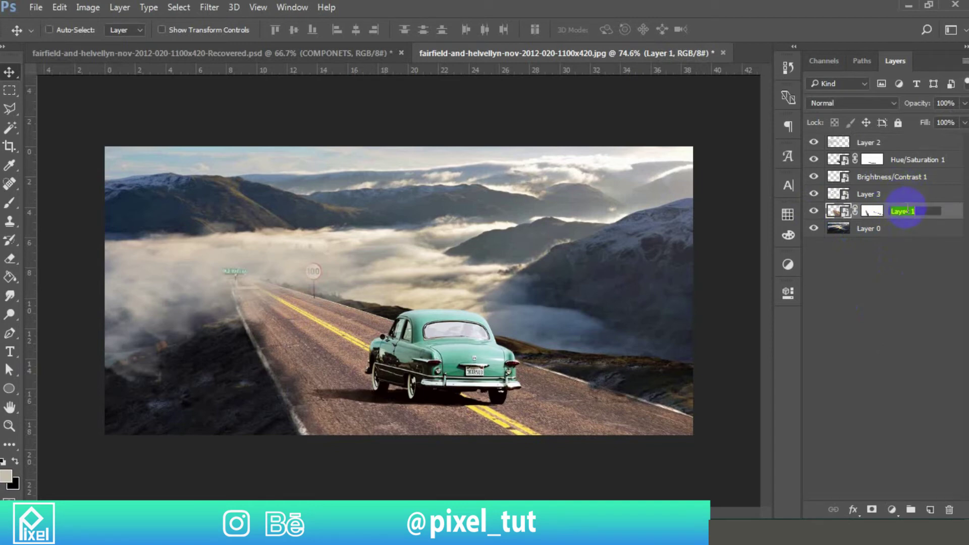
pyautogui.write('Road')
pyautogui.press('Return')
# Rename Layer 3 as Sign 1 and the Brightness/Contrast 1 layer as sign 2.
pyautogui.doubleClick(867, 193)
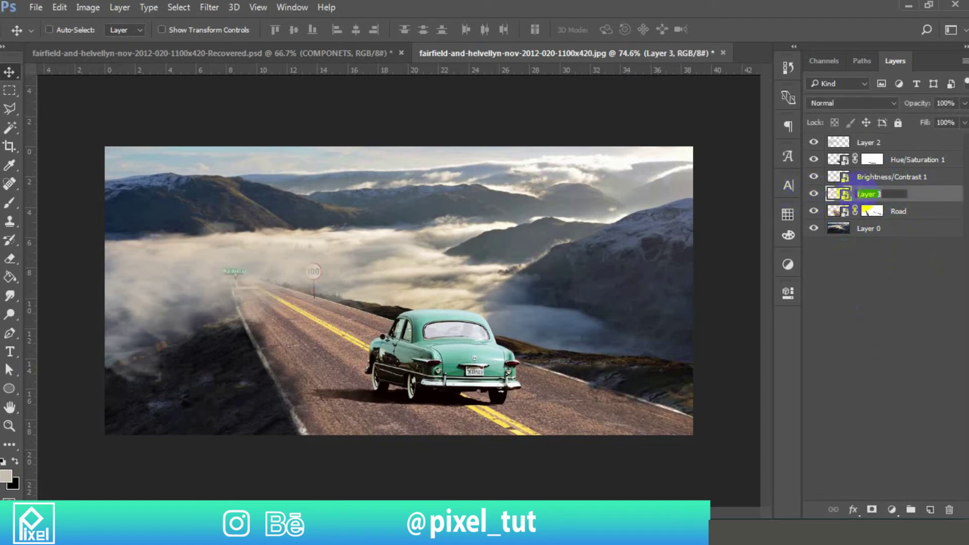
pyautogui.write('Sign 1')
pyautogui.click(896, 182)
pyautogui.doubleClick(896, 181)
pyautogui.write('sign 2')
pyautogui.click(914, 285)
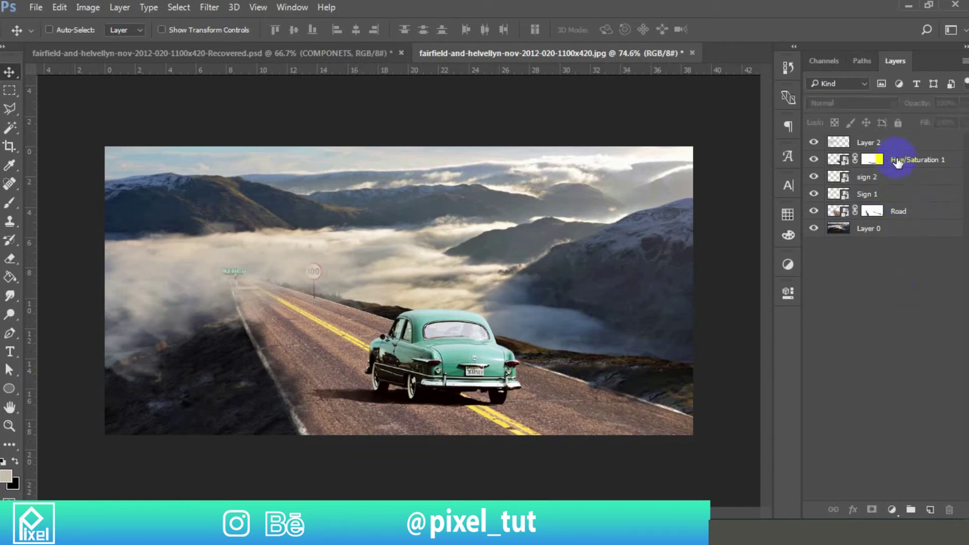
# Rename the Hue/Saturation 1 layer as car.
pyautogui.click(814, 159)
pyautogui.click(813, 158)
pyautogui.doubleClick(914, 160)
pyautogui.write('car')
pyautogui.click(945, 266)
# Rename the mist layer, Layer 2, as clouds.
pyautogui.click(833, 142)
pyautogui.click(813, 142)
pyautogui.click(814, 142)
pyautogui.doubleClick(870, 143)
pyautogui.write('clouds')
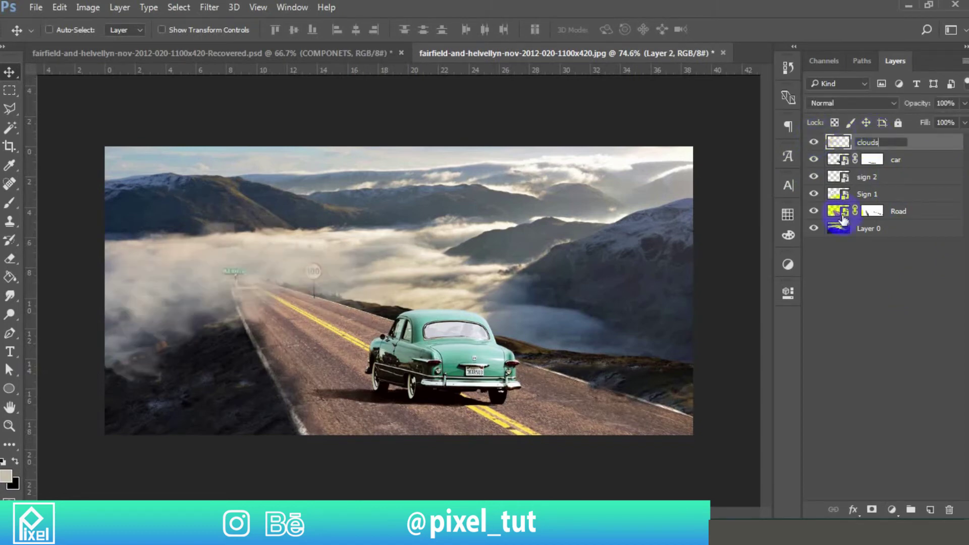
pyautogui.click(838, 142)
# Choose the 1193 px cloud brush tip for painting on the clouds layer.
pyautogui.click(9, 202)
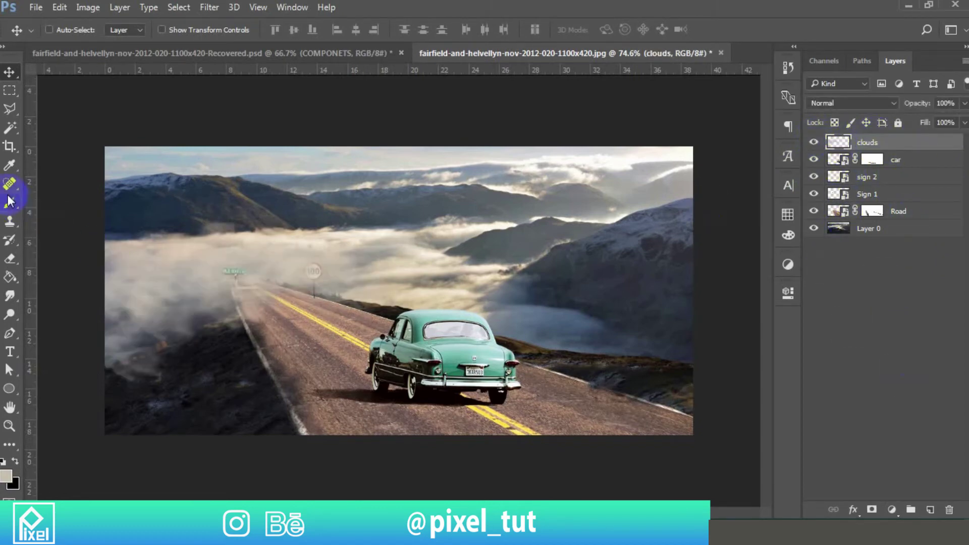
pyautogui.click(131, 316)
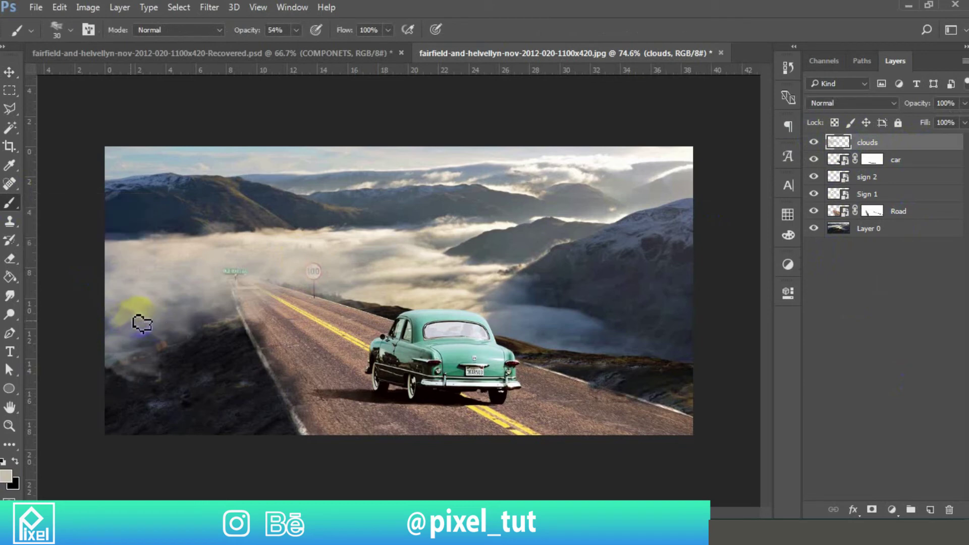
pyautogui.click(70, 31)
pyautogui.click(95, 202)
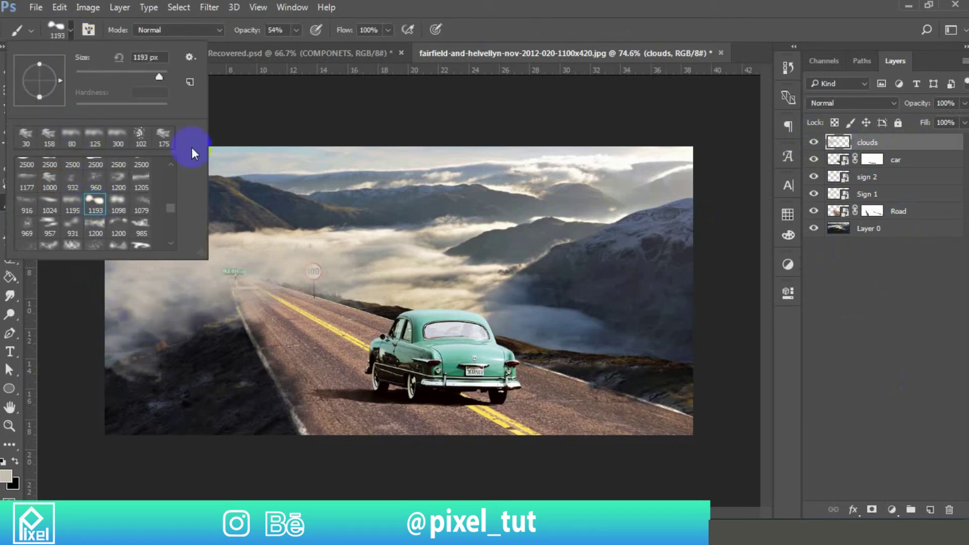
pyautogui.click(69, 27)
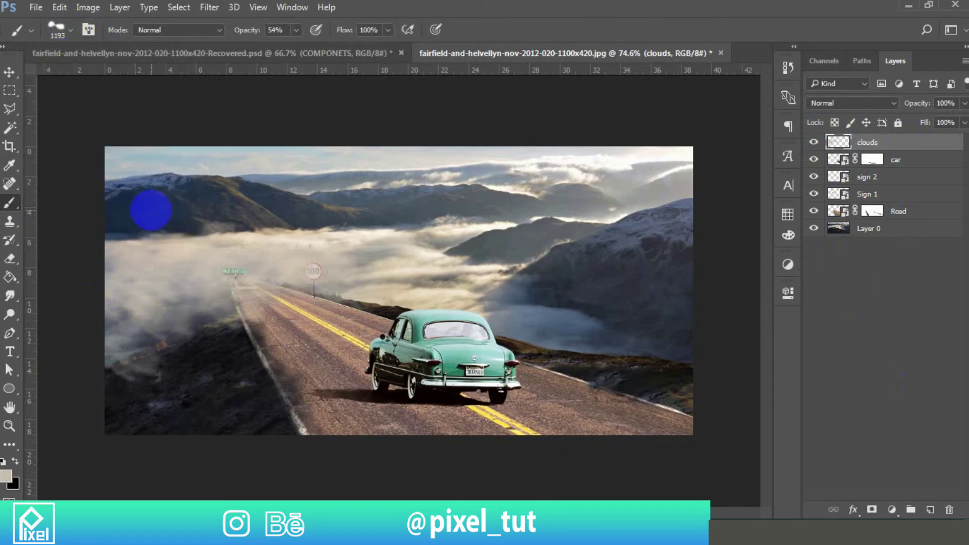
# Sample the light grey mist colour beside the Old Route 66 sign and return to the brush.
pyautogui.press('i')
pyautogui.click(193, 273)
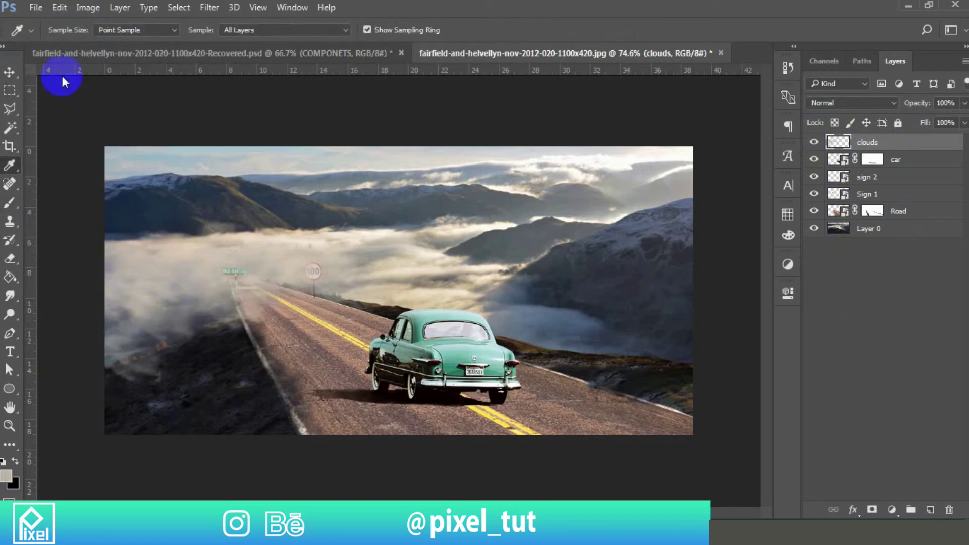
pyautogui.click(20, 239)
pyautogui.click(12, 204)
pyautogui.press('i')
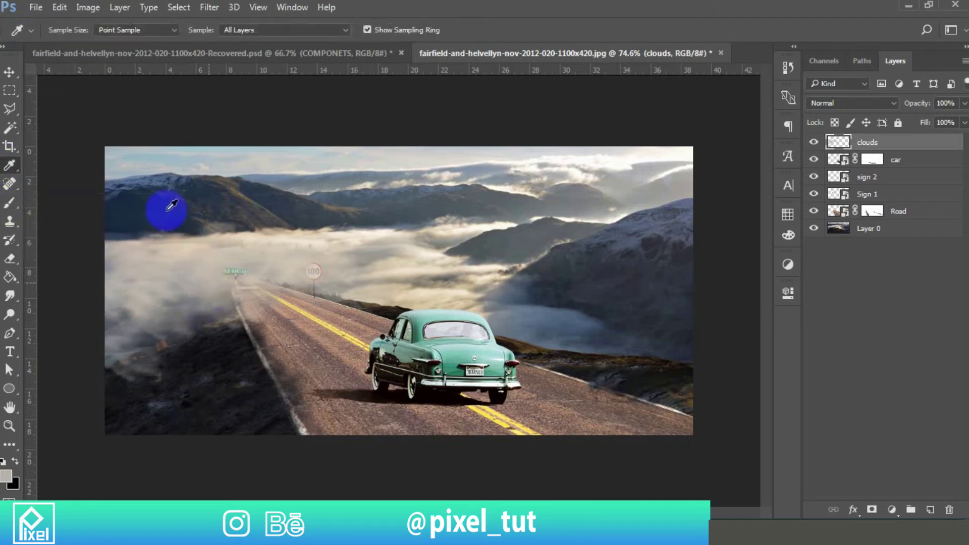
# Reduce the cloud brush size to 136 px.
pyautogui.rightClick(9, 202)
pyautogui.click(70, 29)
pyautogui.moveTo(144, 72); pyautogui.dragTo(128, 74)
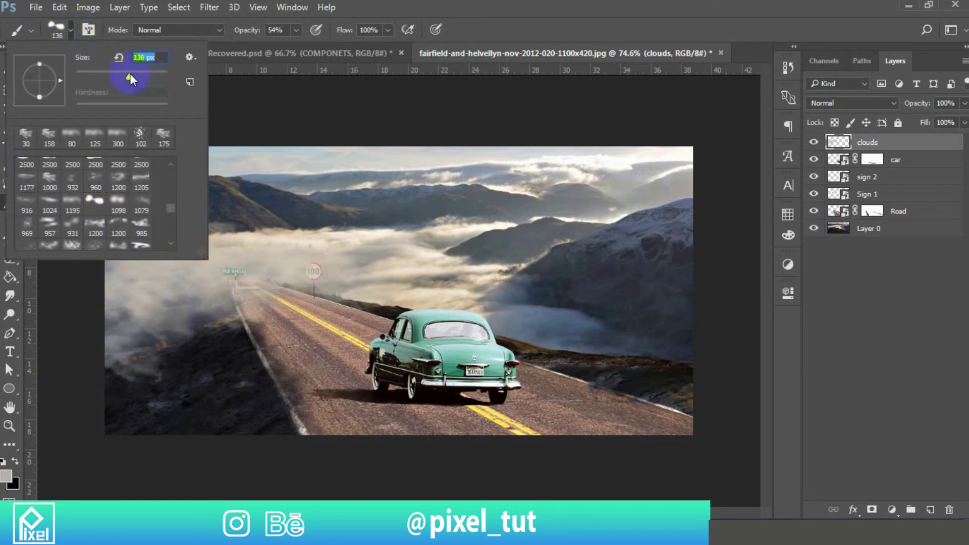
pyautogui.click(75, 26)
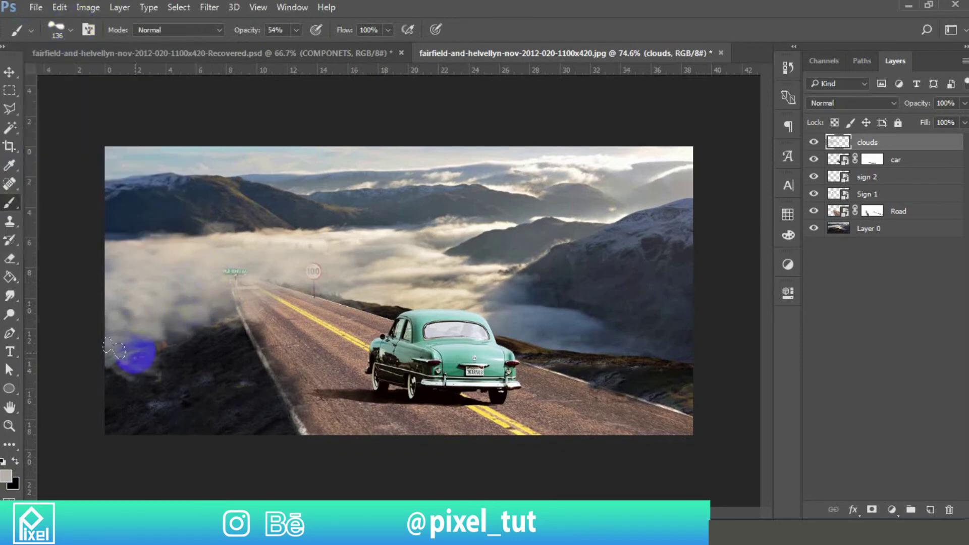
# Pick the 1024 px mist brush tip, reduce it to 300 px, and paint mist along the dark hillside edge beside the road.
pyautogui.click(72, 32)
pyautogui.click(60, 197)
pyautogui.click(190, 293)
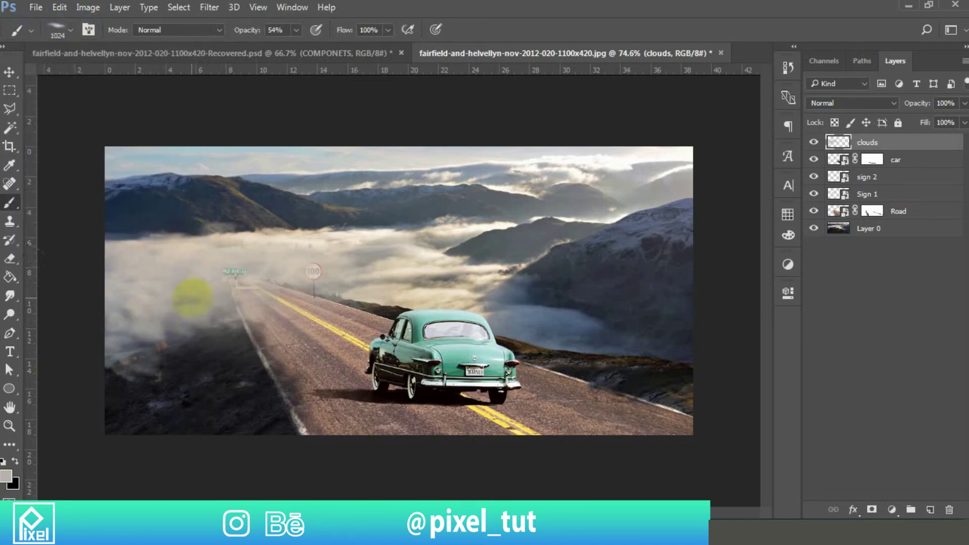
pyautogui.click(195, 295)
pyautogui.press('[')
pyautogui.press('[')
pyautogui.click(182, 298)
pyautogui.click(171, 304)
pyautogui.click(164, 338)
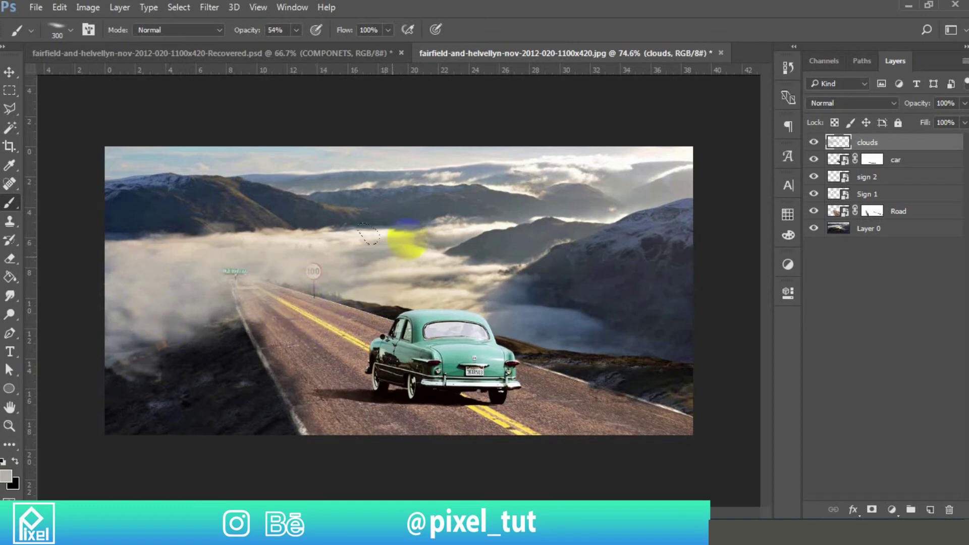
# Group the Road, Sign 1, sign 2, car and clouds layers, leaving Layer 0 outside the group.
pyautogui.scroll(-1, 383, 233)
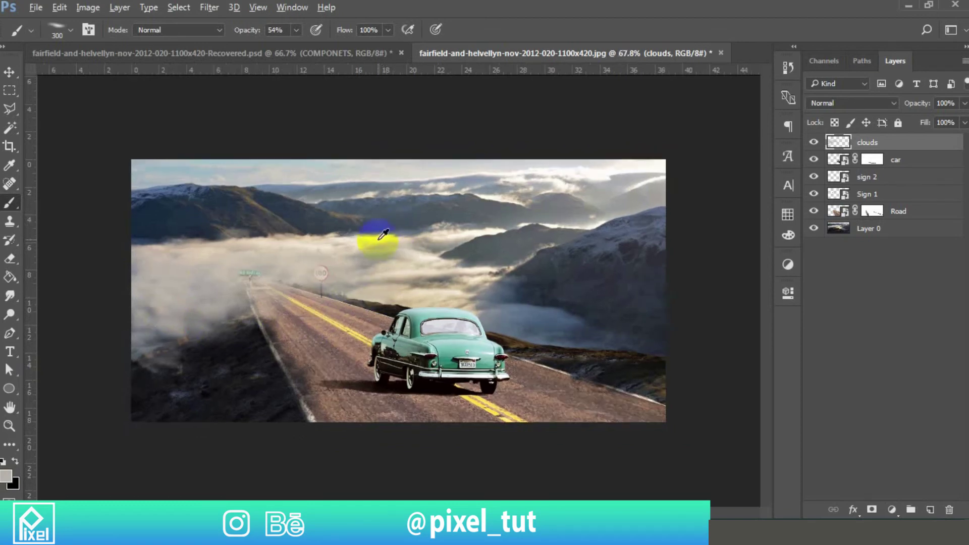
pyautogui.click(9, 72)
pyautogui.click(898, 251)
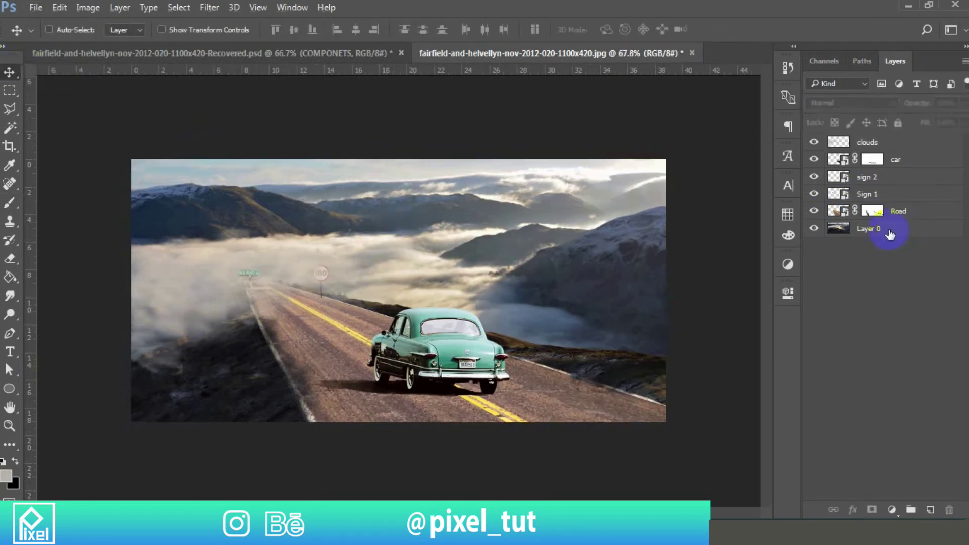
pyautogui.click(891, 141)
pyautogui.click(904, 252)
pyautogui.click(901, 216)
pyautogui.keyDown('shift'); pyautogui.click(891, 145); pyautogui.keyUp('shift')
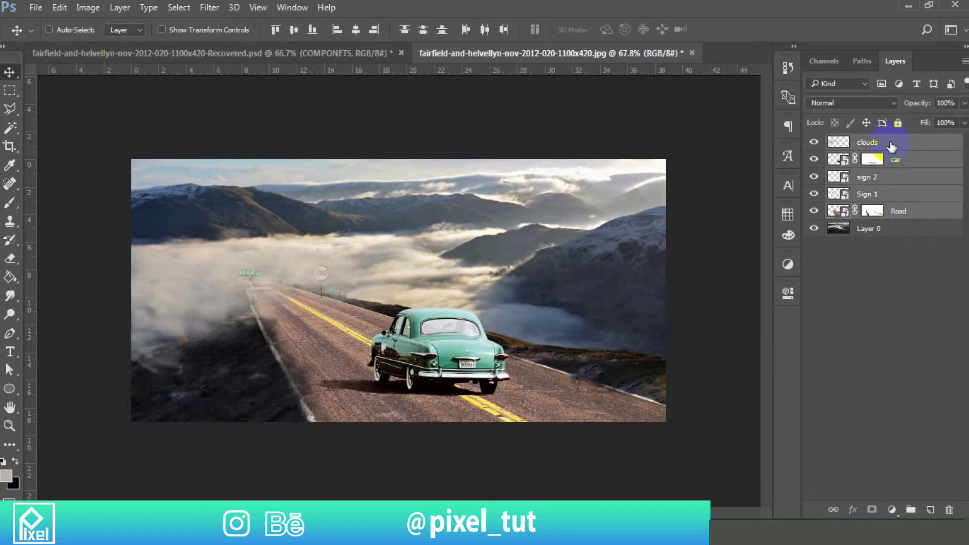
pyautogui.hotkey('ctrl', 'g')
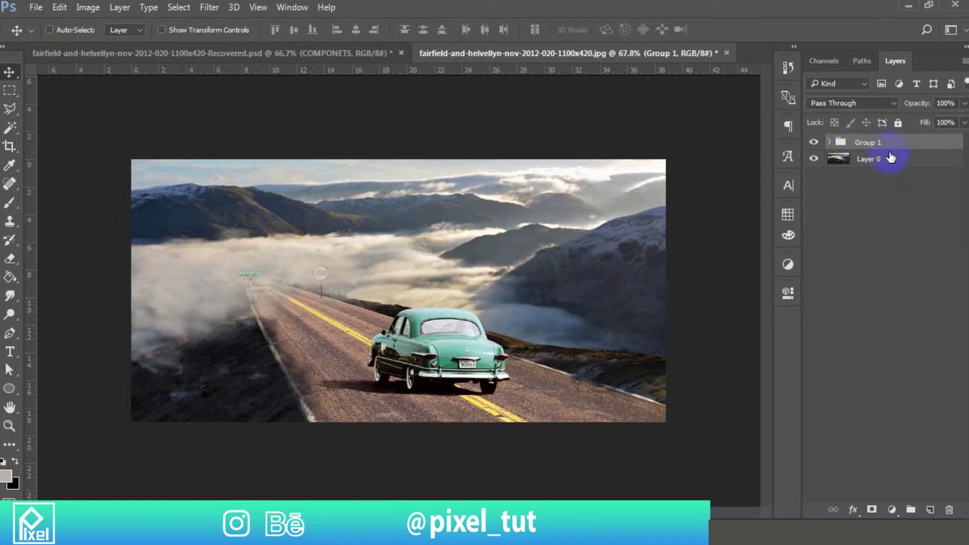
# Stamp all visible layers into a new layer on top, and hide Group 1 and Layer 0.
pyautogui.click(888, 214)
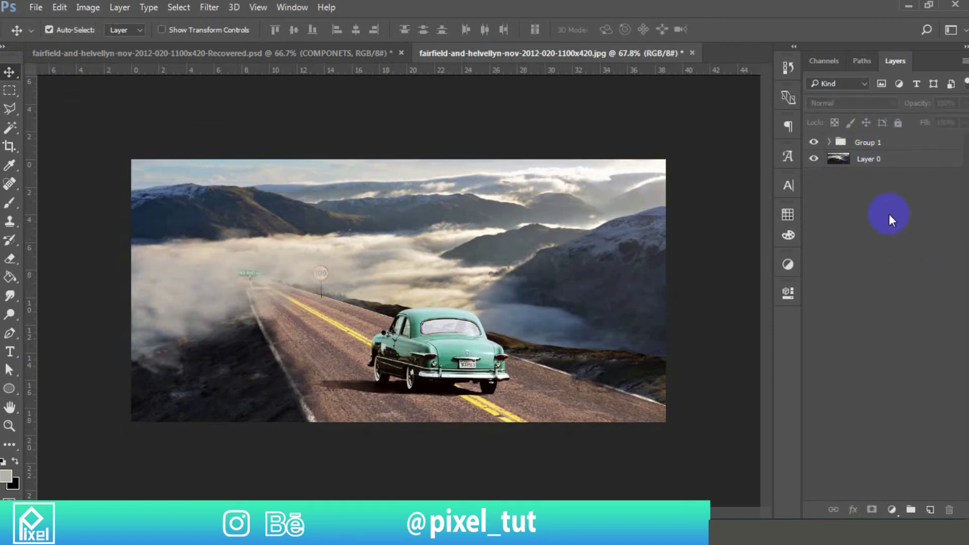
pyautogui.hotkey('ctrl', 'shift', 'alt', 'e')
pyautogui.click(814, 159)
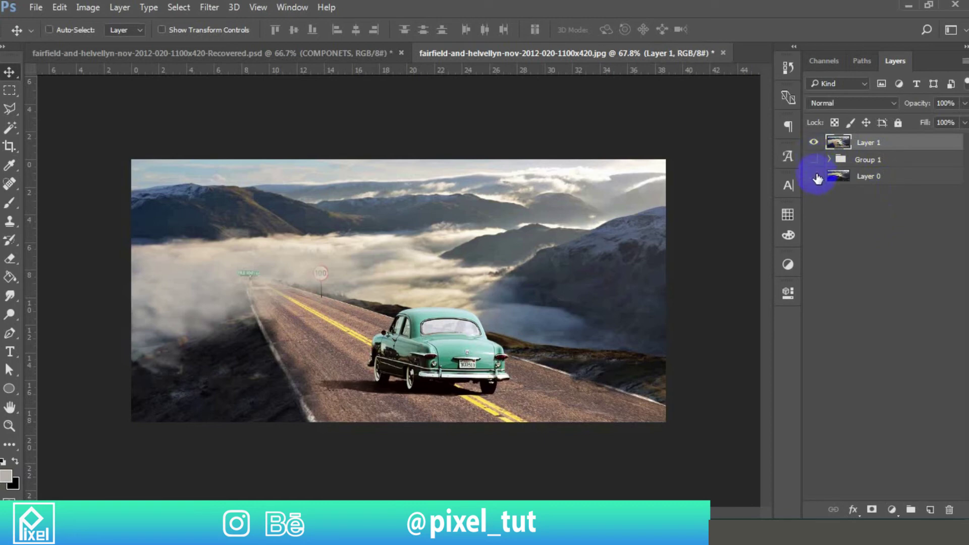
pyautogui.click(814, 176)
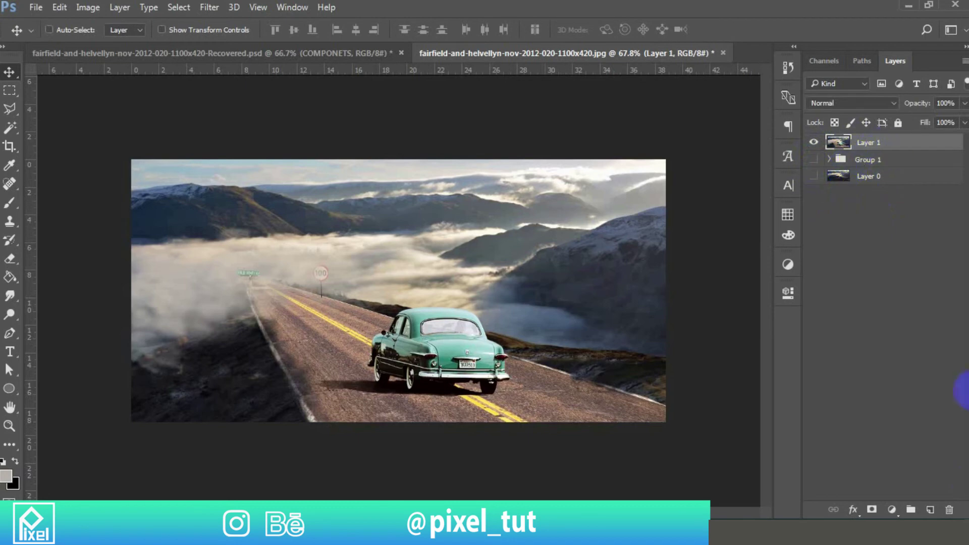
# Add a gradient fill layer above the stamped layer using the yellow-to-grey preset named Eigene.
pyautogui.click(894, 510)
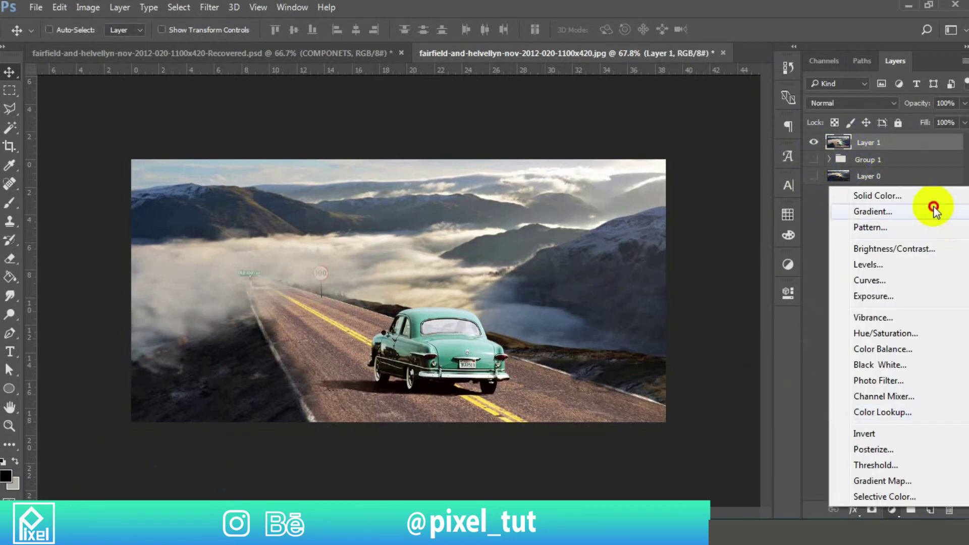
pyautogui.click(934, 208)
pyautogui.click(709, 142)
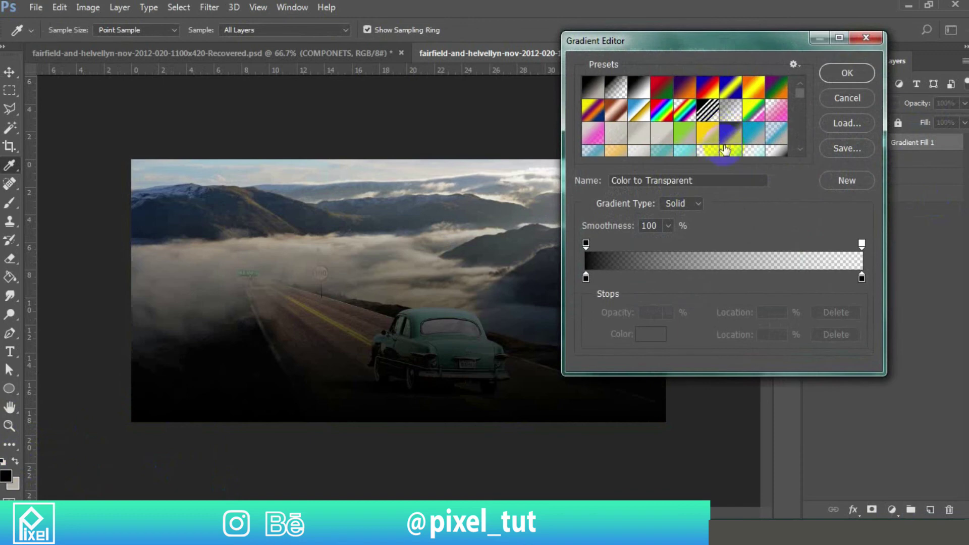
pyautogui.click(712, 139)
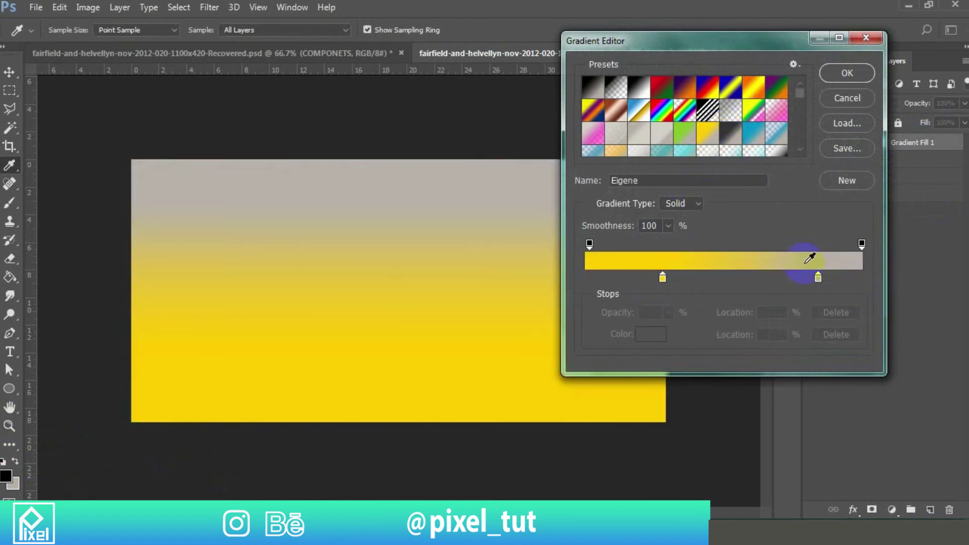
# Change the gradient's grey colour stop to black.
pyautogui.doubleClick(817, 278)
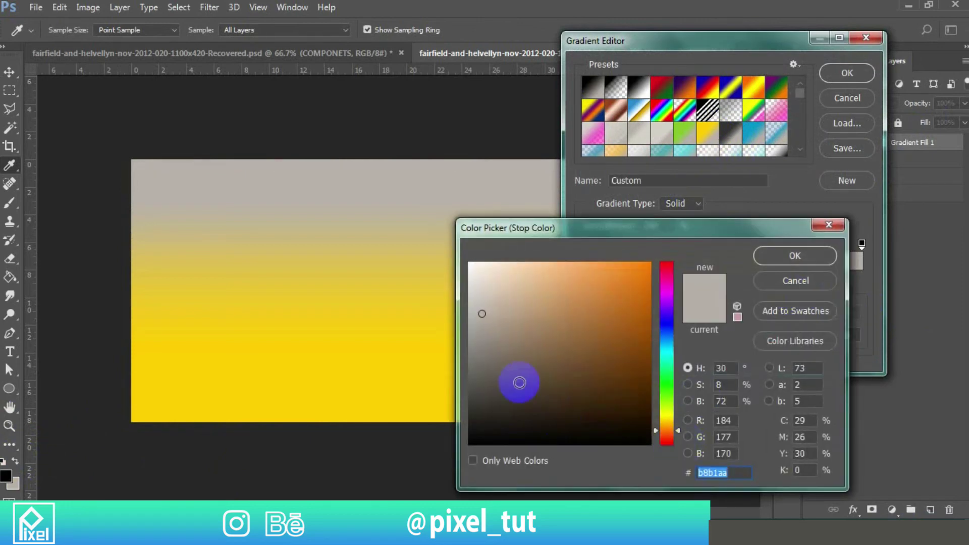
pyautogui.moveTo(481, 315); pyautogui.dragTo(459, 454)
pyautogui.click(785, 256)
# Add a black stop at the start of the gradient and move the yellow stop to just past its middle.
pyautogui.click(619, 277)
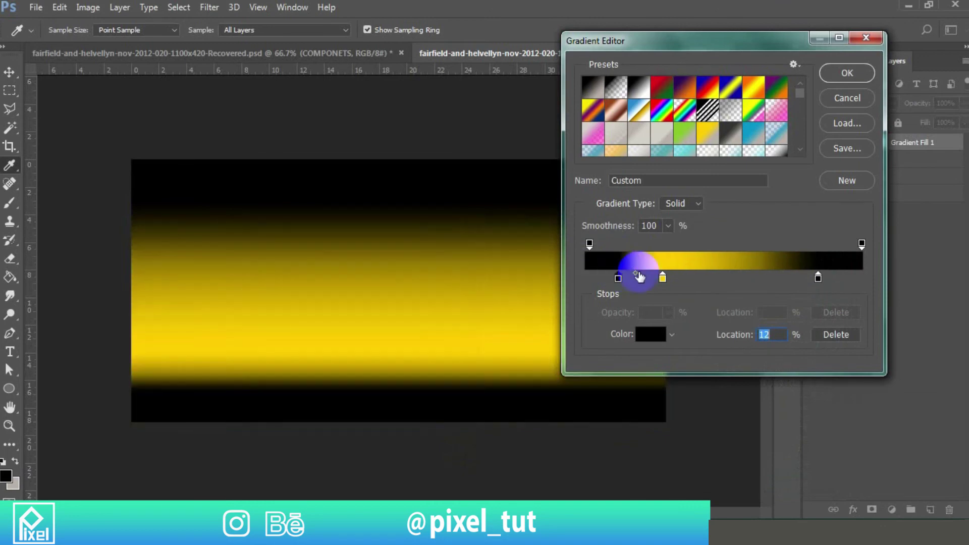
pyautogui.moveTo(662, 277); pyautogui.dragTo(721, 277)
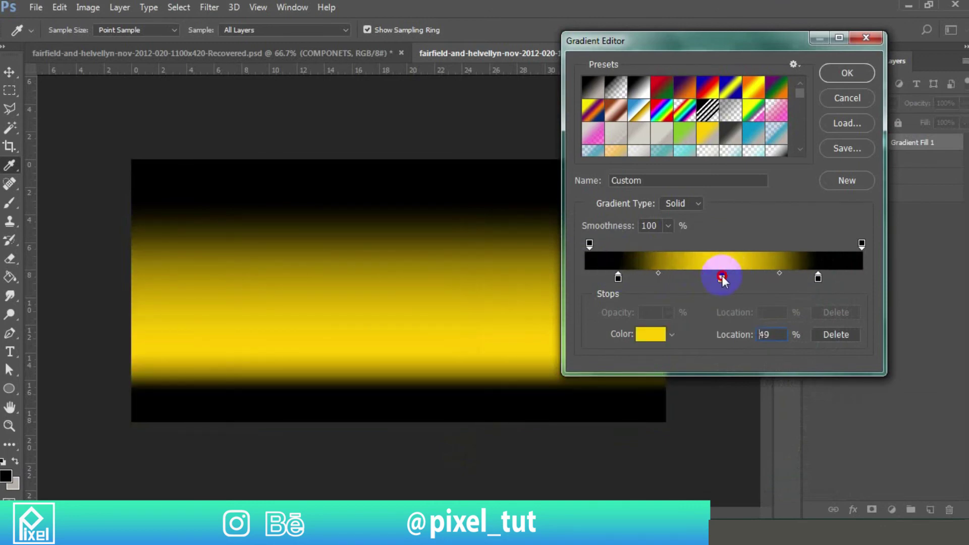
pyautogui.moveTo(658, 273); pyautogui.dragTo(664, 273)
pyautogui.moveTo(659, 272); pyautogui.dragTo(664, 273)
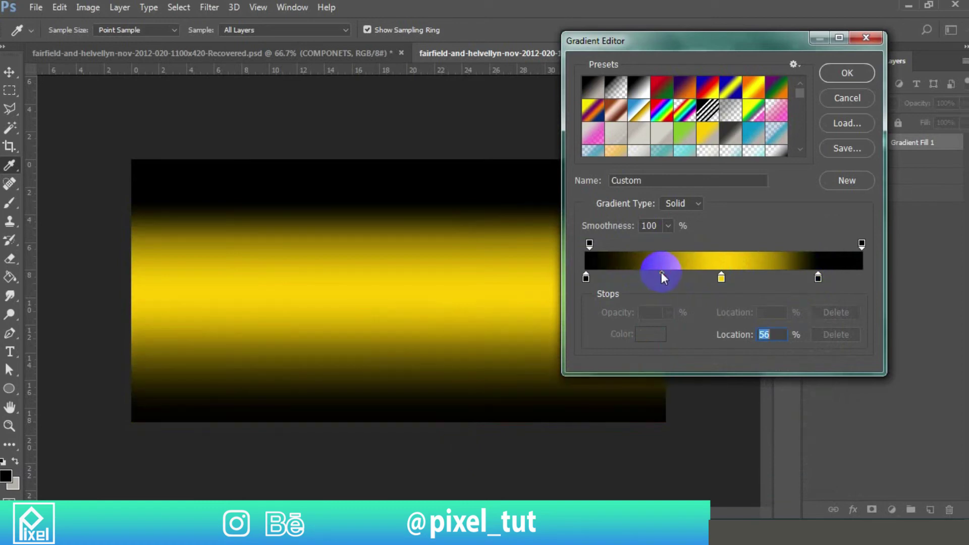
pyautogui.moveTo(725, 279); pyautogui.dragTo(734, 277)
pyautogui.click(849, 76)
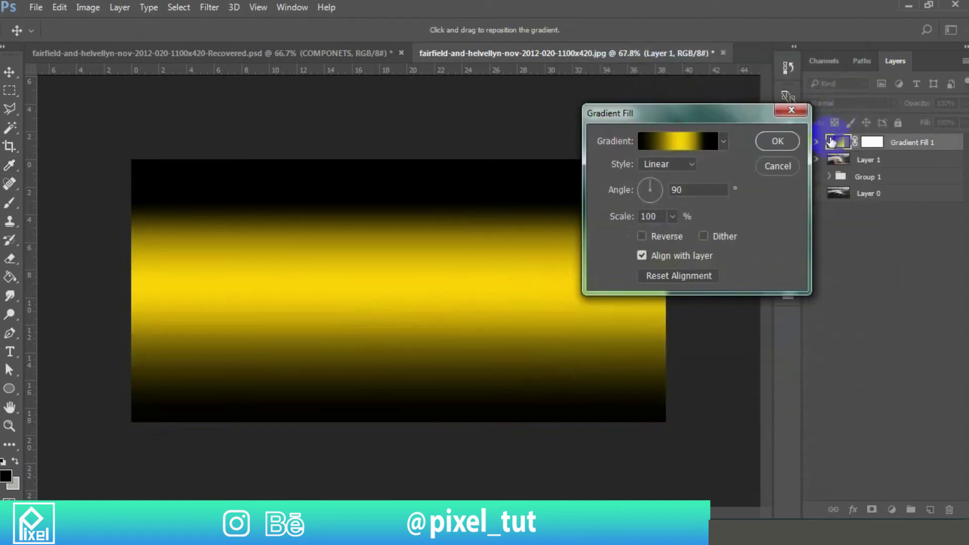
# Apply the gradient fill, set its layer's blend mode to Soft Light, and compare the image with and without it.
pyautogui.click(774, 145)
pyautogui.click(871, 103)
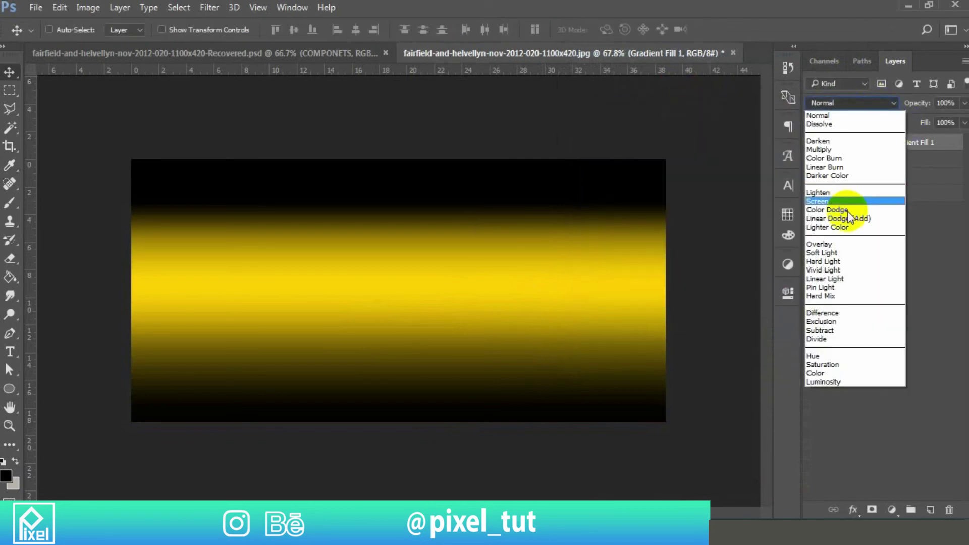
pyautogui.click(847, 250)
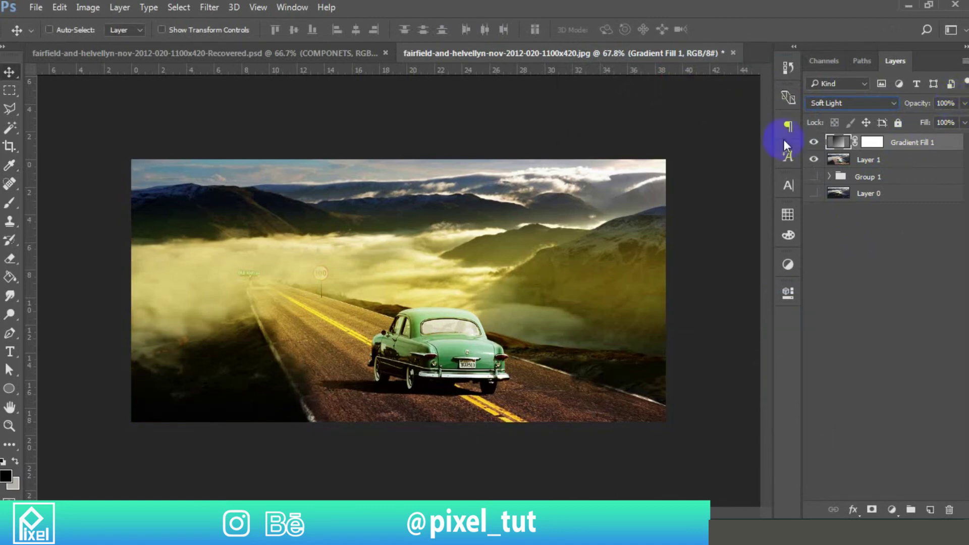
pyautogui.click(814, 144)
pyautogui.click(813, 144)
pyautogui.click(881, 147)
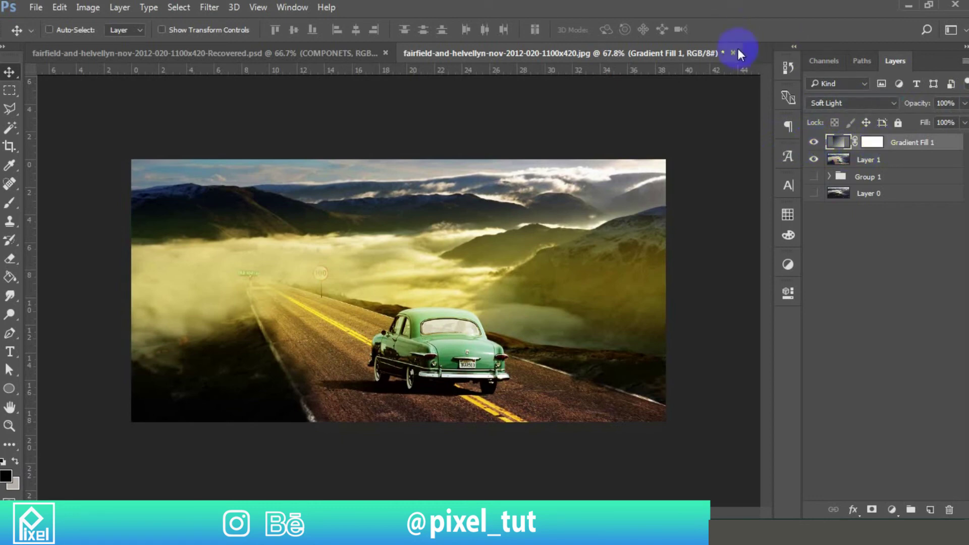
# Widen the gradient fill's yellow band by using two yellow stops, with the second one at 61%.
pyautogui.doubleClick(848, 142)
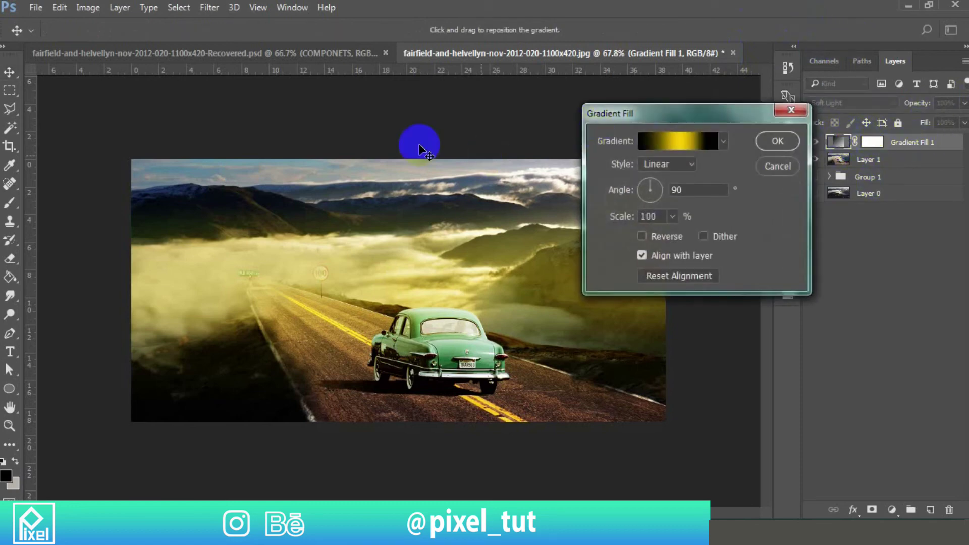
pyautogui.click(679, 147)
pyautogui.click(724, 278)
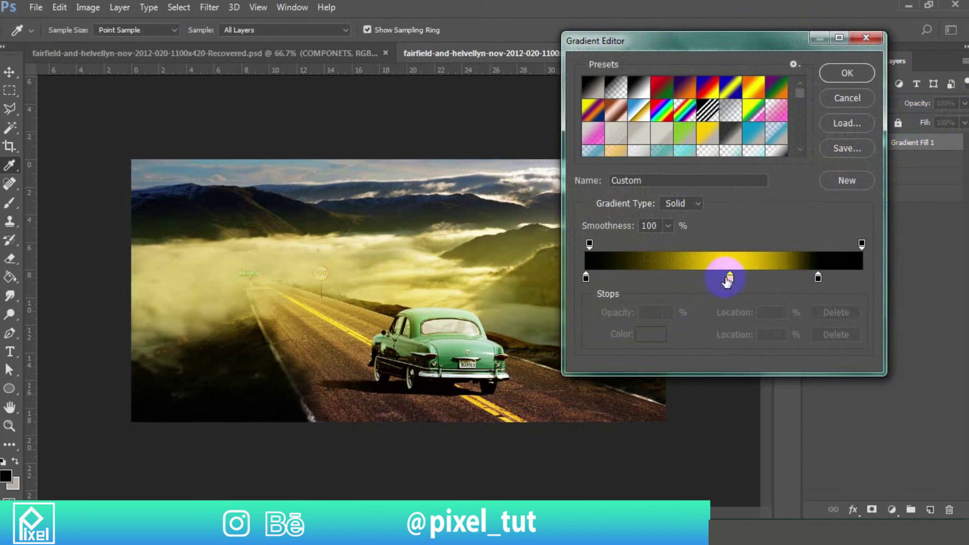
pyautogui.moveTo(726, 277); pyautogui.dragTo(718, 277)
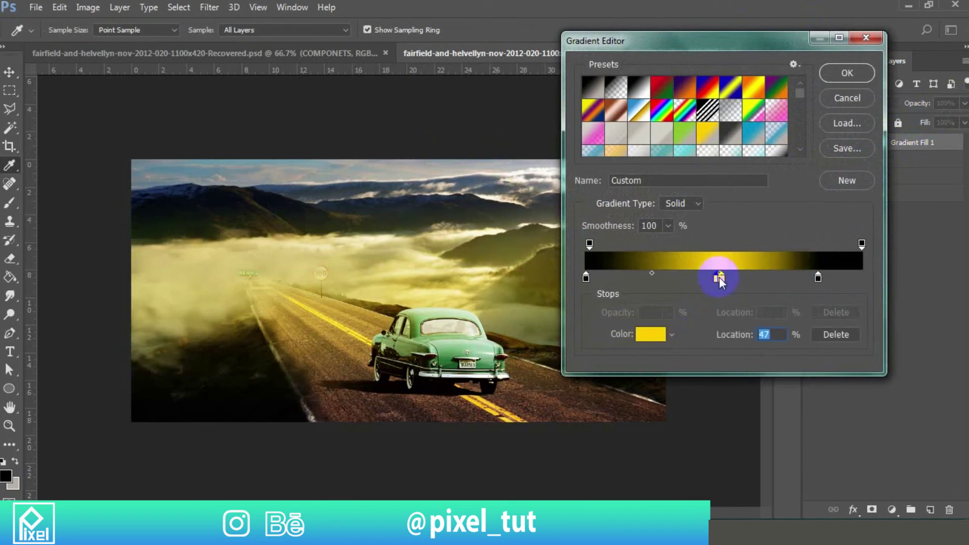
pyautogui.moveTo(722, 281); pyautogui.dragTo(754, 279)
pyautogui.click(693, 279)
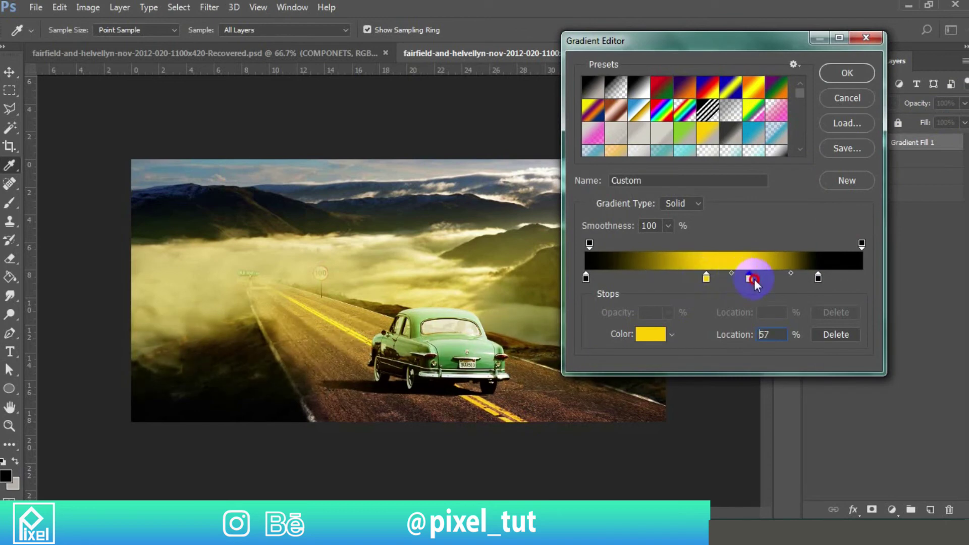
pyautogui.click(841, 74)
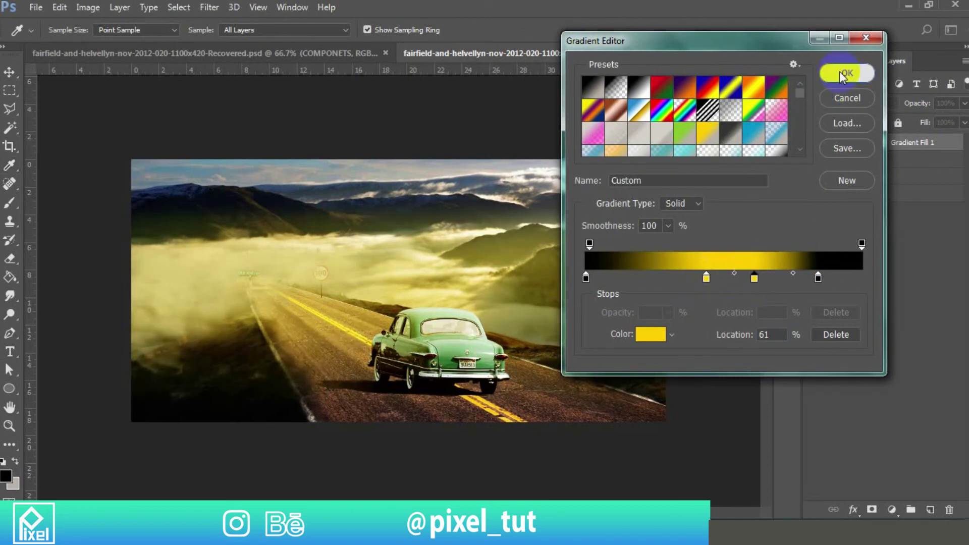
pyautogui.press('Return')
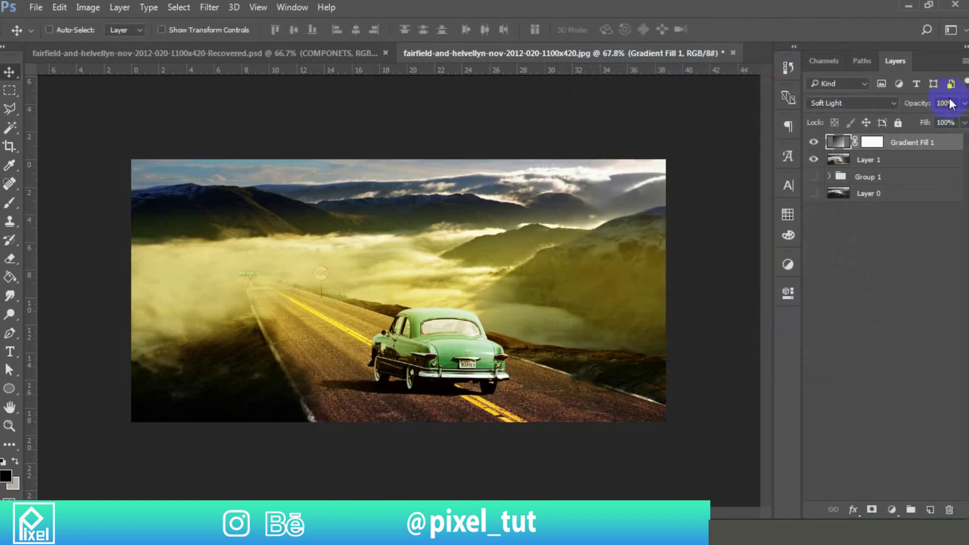
# Set the opacity of the Gradient Fill 1 layer to 60%.
pyautogui.moveTo(957, 103); pyautogui.dragTo(933, 104)
pyautogui.write('80')
pyautogui.moveTo(952, 103); pyautogui.dragTo(916, 105)
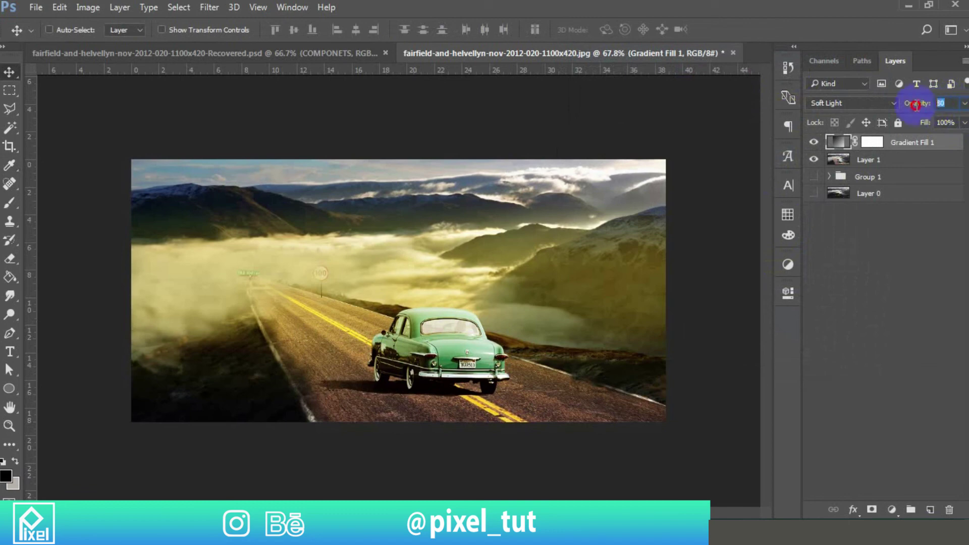
pyautogui.write('60')
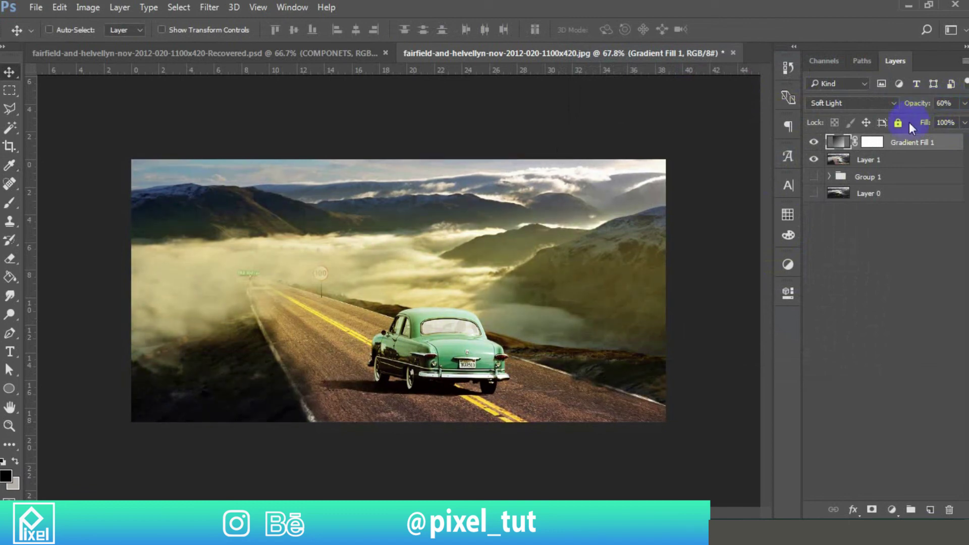
pyautogui.click(905, 240)
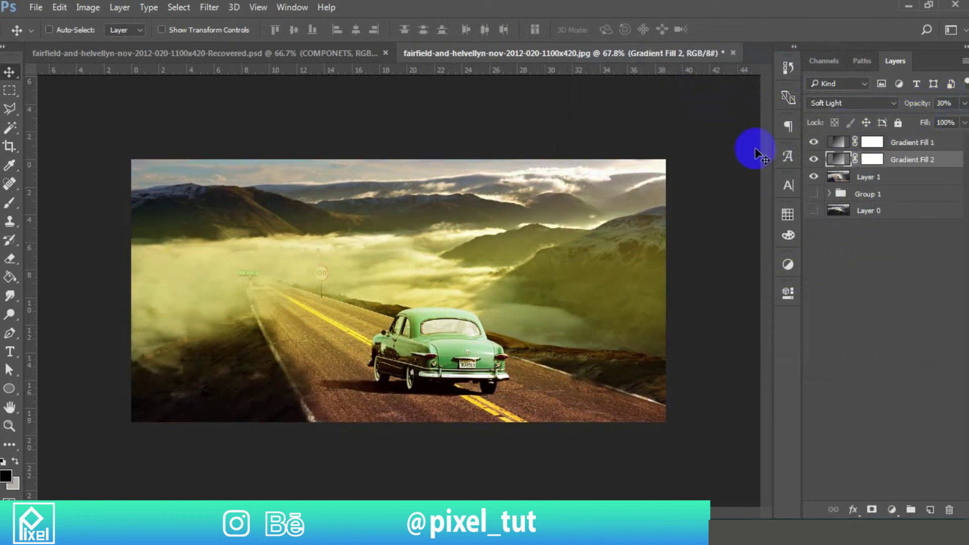
# Compare the image with and without each of the two gradient fill layers.
pyautogui.click(813, 159)
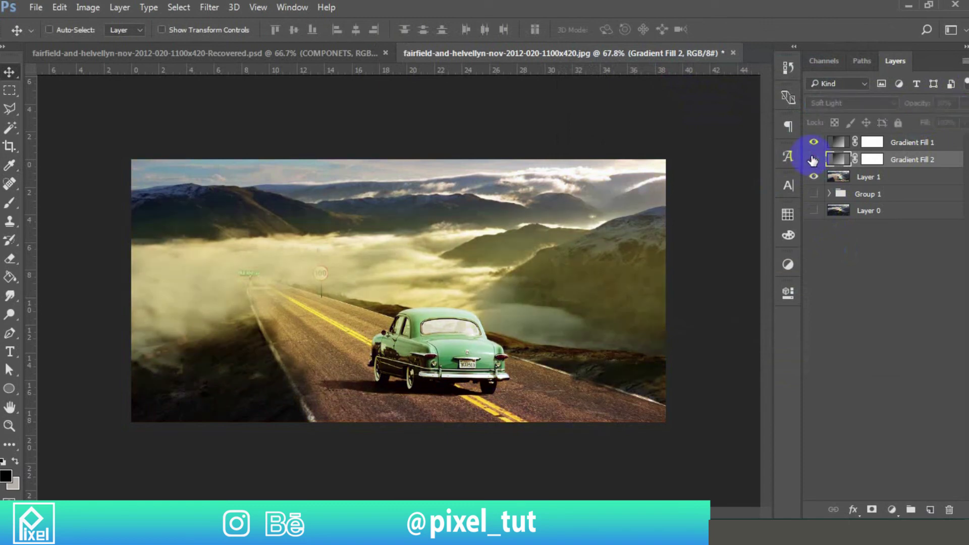
pyautogui.click(812, 160)
pyautogui.click(813, 159)
pyautogui.click(812, 159)
pyautogui.click(812, 142)
pyautogui.click(813, 143)
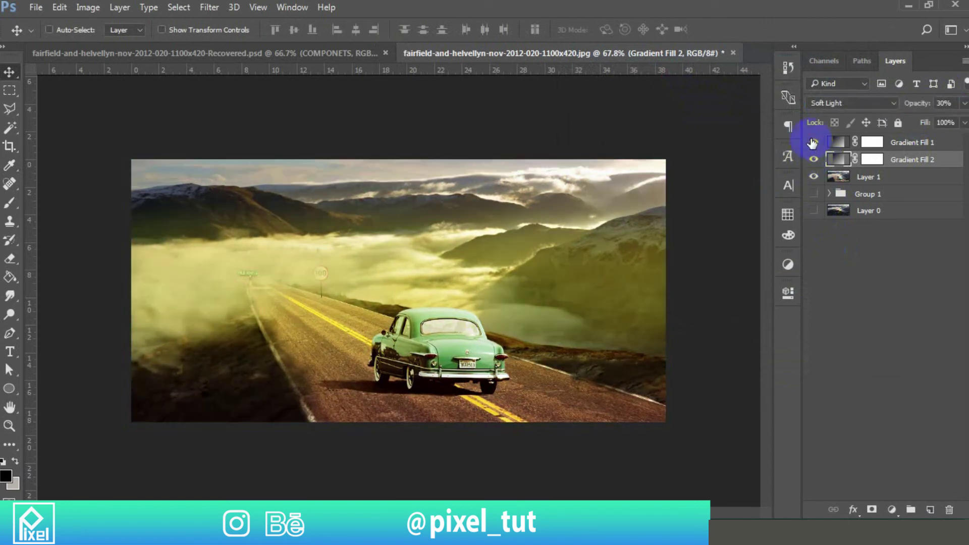
# Paint black with the Brush on Gradient Fill 2's mask over the mist, the far road and the hillside beyond the car.
pyautogui.click(872, 159)
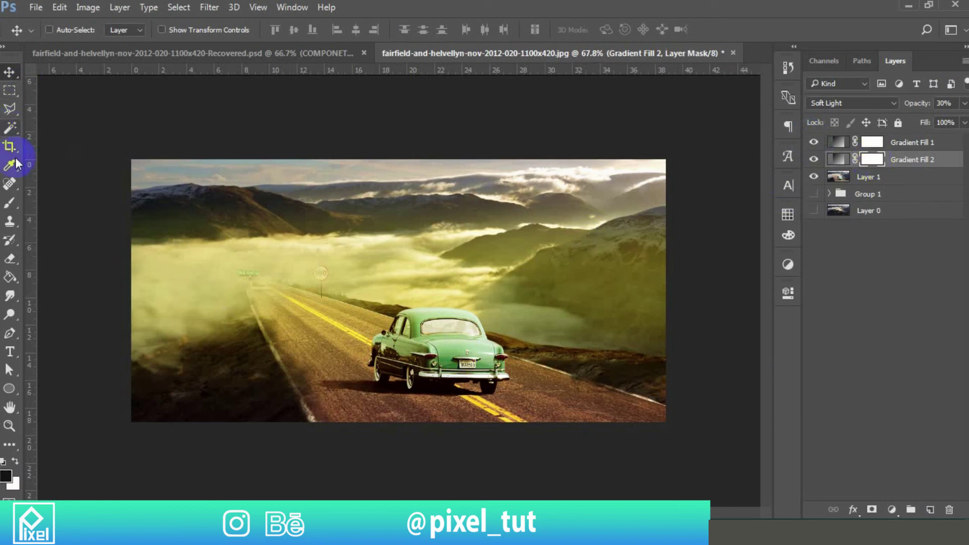
pyautogui.click(9, 203)
pyautogui.rightClick(9, 204)
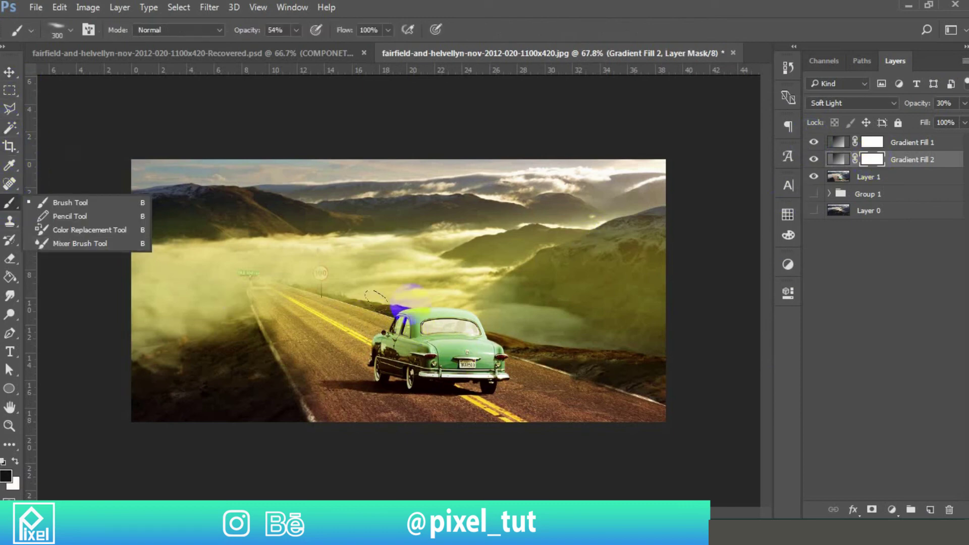
pyautogui.moveTo(306, 260)
pyautogui.mouseDown()
pyautogui.moveTo(234, 307)
pyautogui.moveTo(242, 265)
pyautogui.moveTo(204, 283)
pyautogui.moveTo(181, 318)
pyautogui.moveTo(221, 278)
pyautogui.mouseUp()
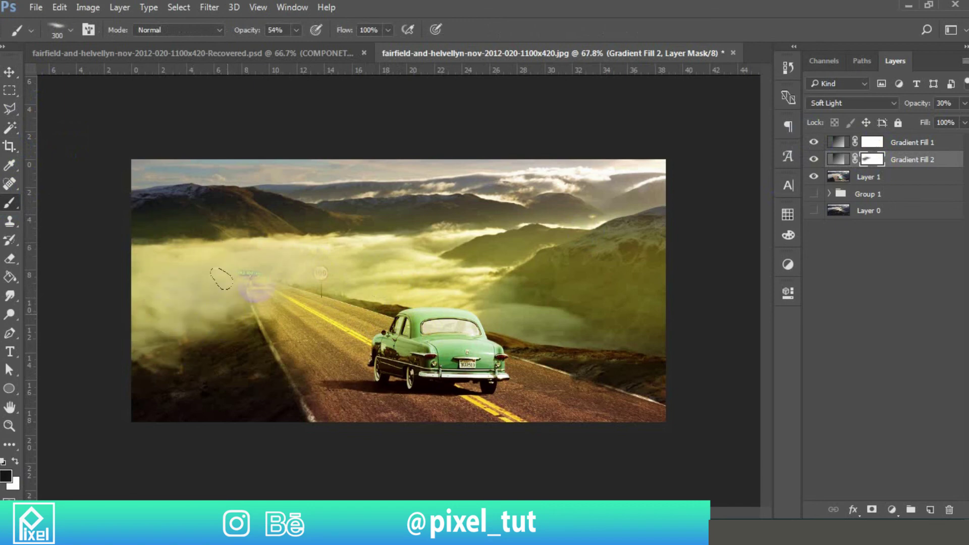
pyautogui.moveTo(248, 313)
pyautogui.mouseDown()
pyautogui.moveTo(269, 311)
pyautogui.moveTo(335, 282)
pyautogui.mouseUp()
pyautogui.moveTo(262, 339)
pyautogui.mouseDown()
pyautogui.moveTo(311, 325)
pyautogui.moveTo(327, 302)
pyautogui.mouseUp()
pyautogui.moveTo(273, 323)
pyautogui.mouseDown()
pyautogui.moveTo(185, 351)
pyautogui.moveTo(162, 325)
pyautogui.mouseUp()
pyautogui.moveTo(575, 271)
pyautogui.mouseDown()
pyautogui.moveTo(618, 270)
pyautogui.moveTo(646, 319)
pyautogui.moveTo(573, 283)
pyautogui.moveTo(547, 292)
pyautogui.moveTo(591, 252)
pyautogui.mouseUp()
pyautogui.moveTo(231, 208)
pyautogui.mouseDown()
pyautogui.moveTo(399, 203)
pyautogui.moveTo(638, 255)
pyautogui.mouseUp()
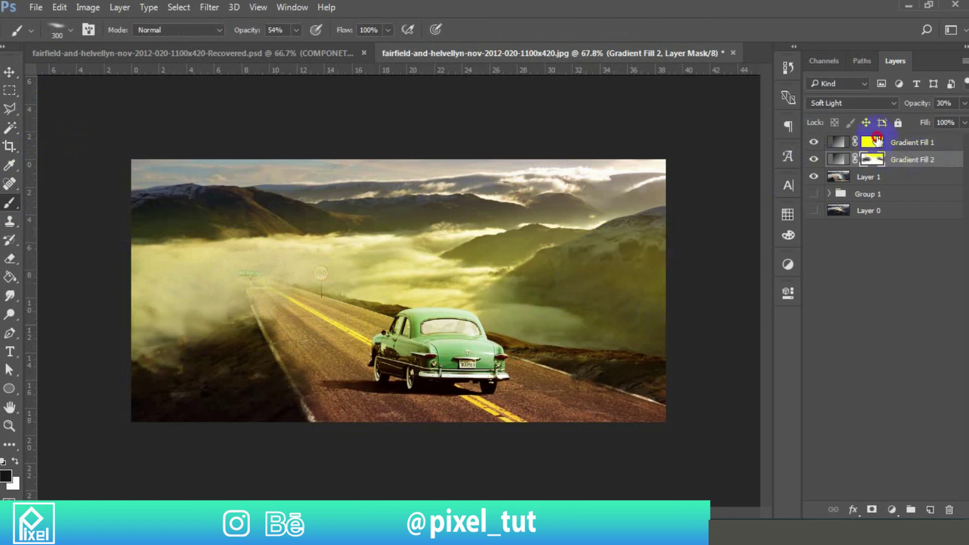
# Paint black on Gradient Fill 1's mask over the bright mist behind the road signs.
pyautogui.click(872, 141)
pyautogui.moveTo(314, 251)
pyautogui.mouseDown()
pyautogui.moveTo(443, 251)
pyautogui.moveTo(405, 286)
pyautogui.moveTo(377, 283)
pyautogui.mouseUp()
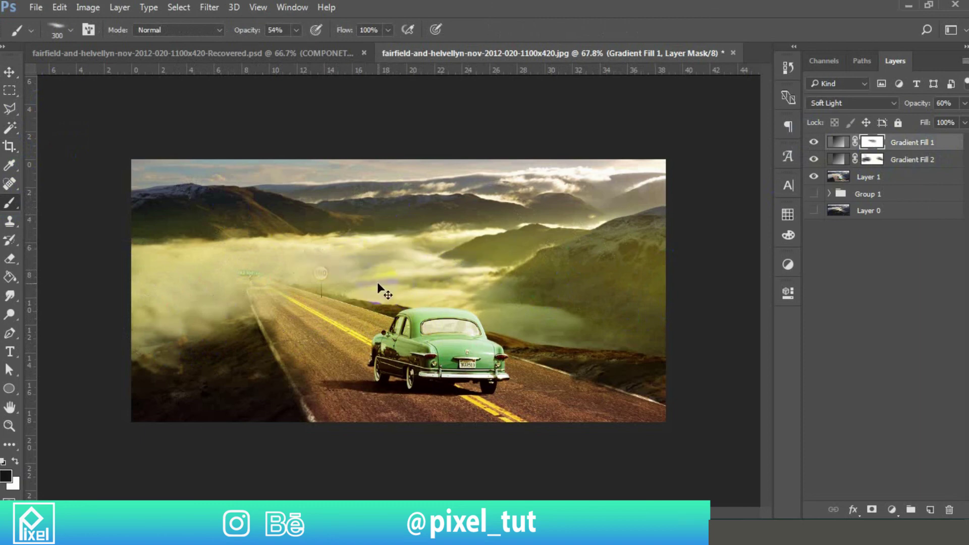
pyautogui.click(383, 28)
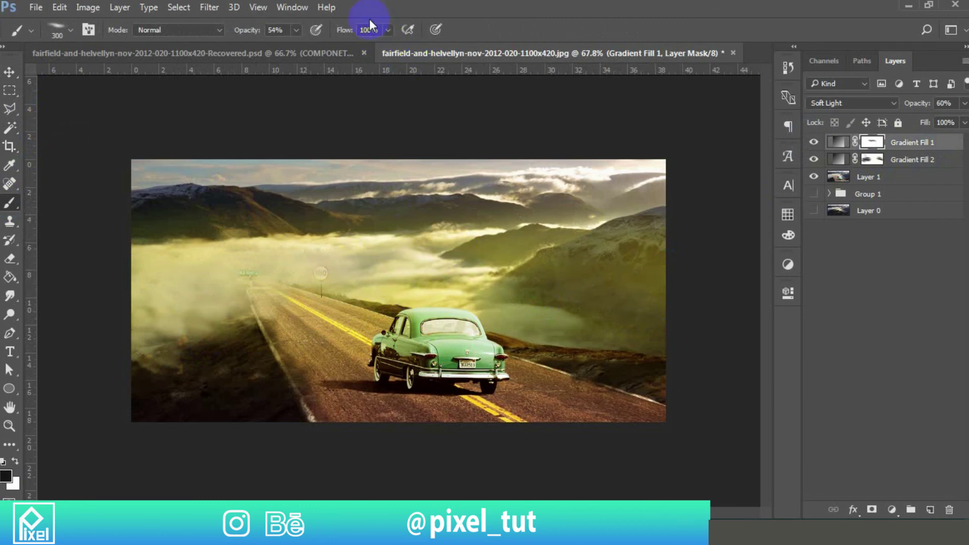
# Lower the brush opacity to 30% and softly mask Gradient Fill 1 over the snowy hillside, the mist and the road.
pyautogui.moveTo(258, 29); pyautogui.dragTo(242, 29)
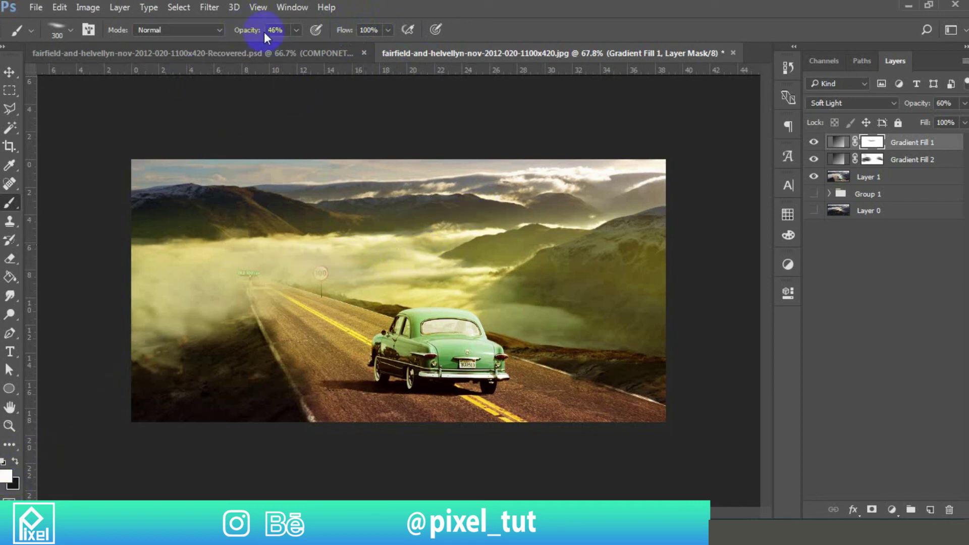
pyautogui.click(17, 461)
pyautogui.moveTo(257, 33); pyautogui.dragTo(249, 33)
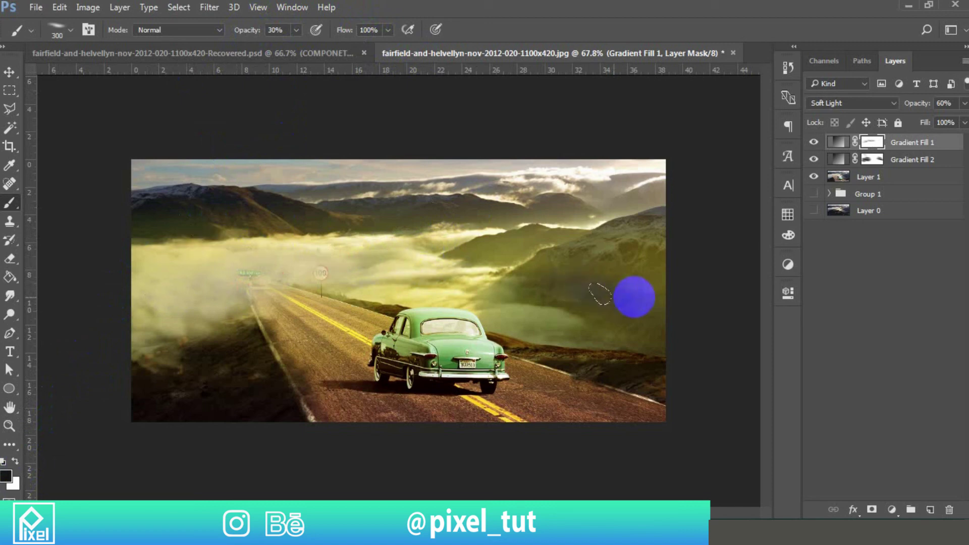
pyautogui.click(646, 294)
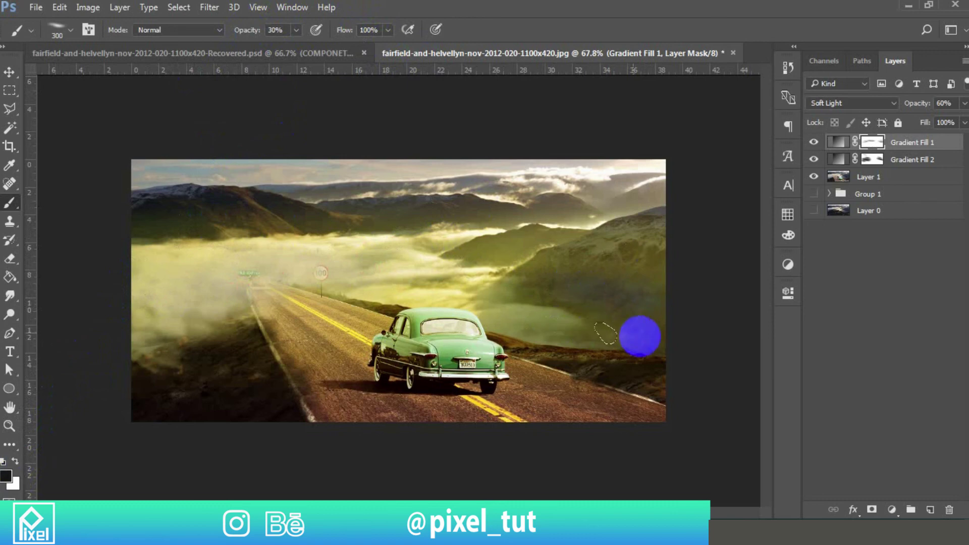
pyautogui.moveTo(644, 270)
pyautogui.mouseDown()
pyautogui.moveTo(622, 285)
pyautogui.moveTo(615, 264)
pyautogui.moveTo(575, 274)
pyautogui.mouseUp()
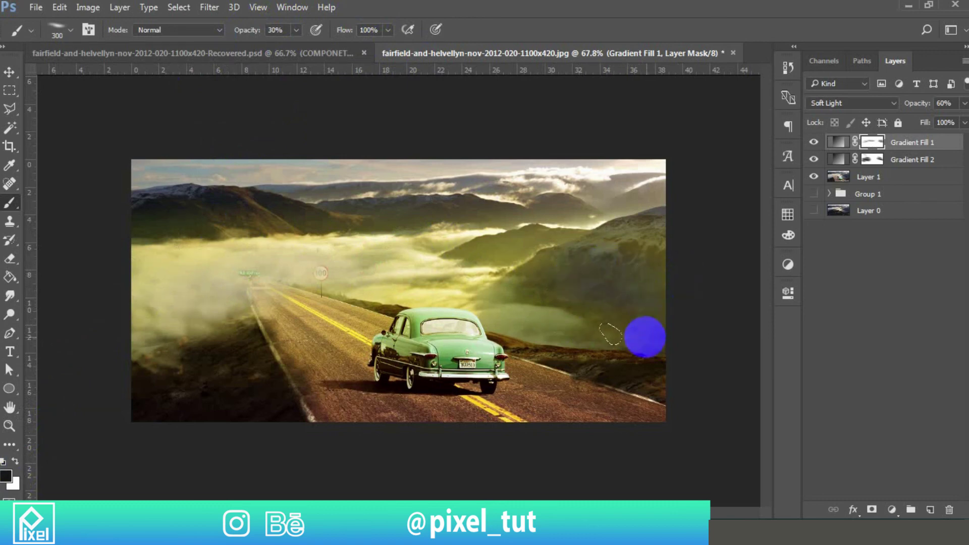
pyautogui.click(559, 310)
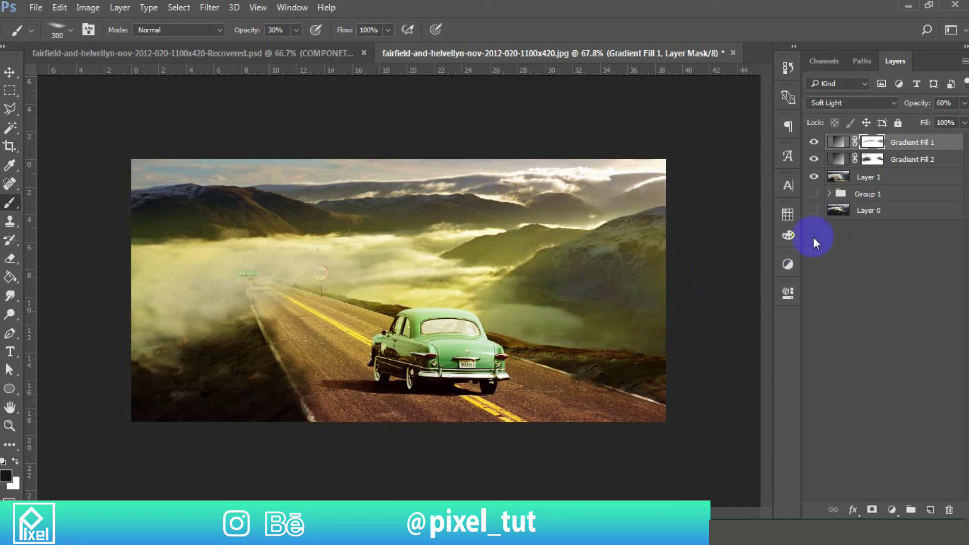
pyautogui.click(201, 264)
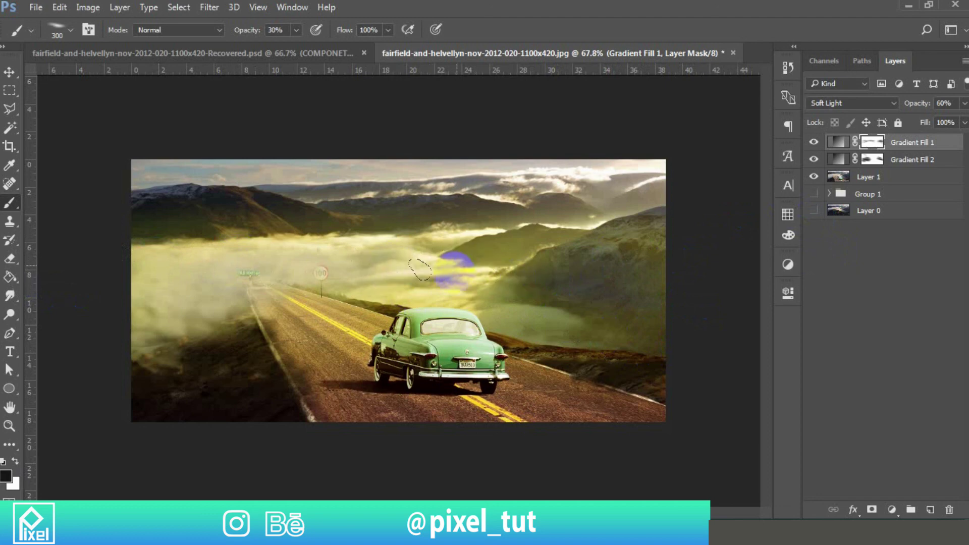
pyautogui.click(311, 321)
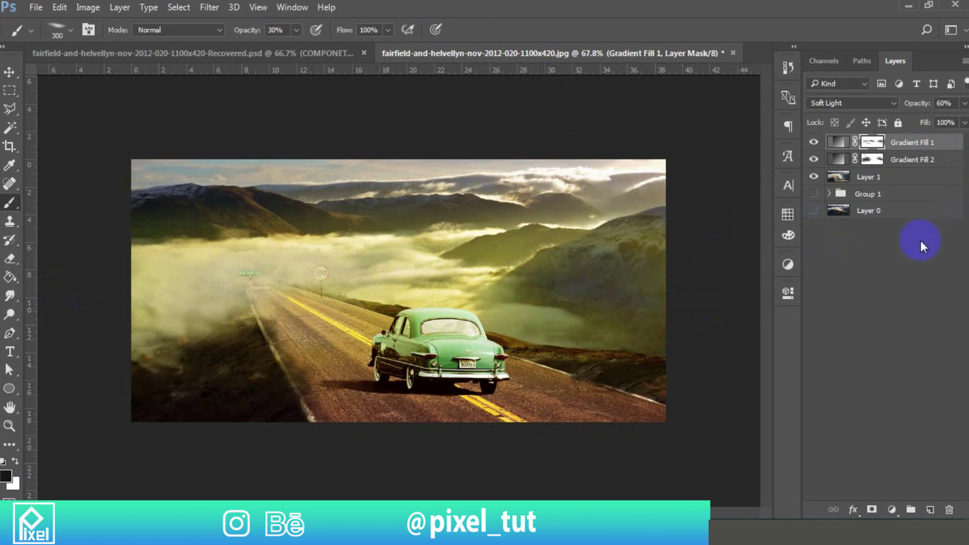
pyautogui.click(906, 253)
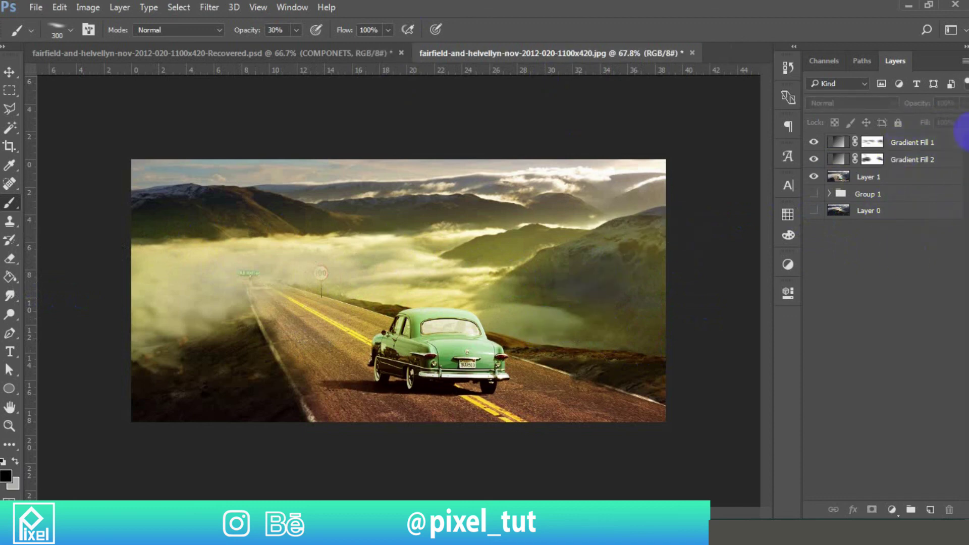
# Duplicate Layer 1 beneath the gradient fills.
pyautogui.click(927, 146)
pyautogui.click(913, 182)
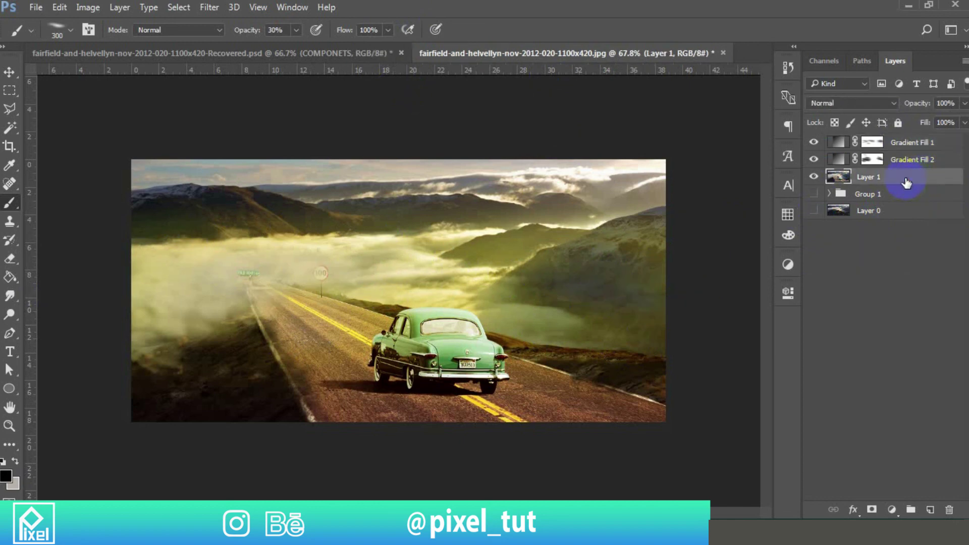
pyautogui.hotkey('ctrl', 'j')
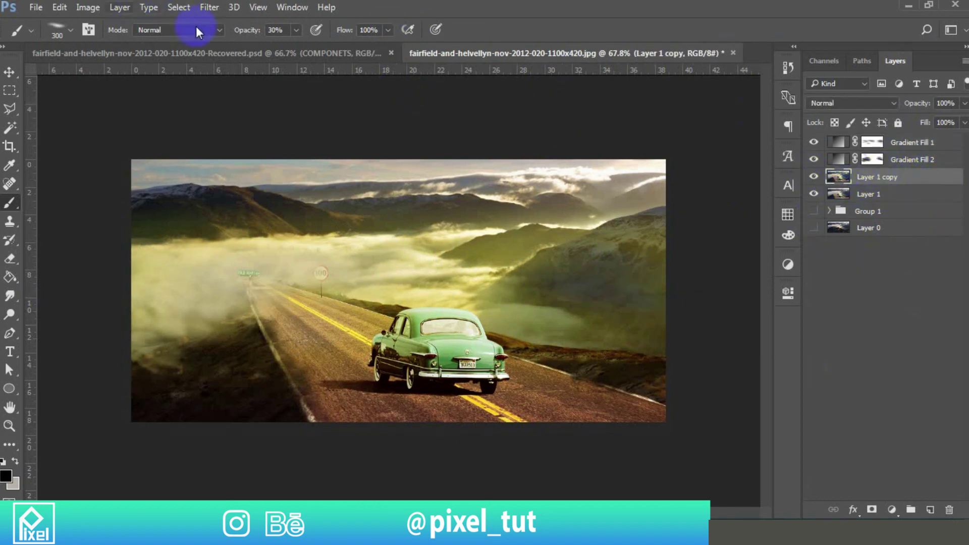
# Apply Camera Raw to the duplicate: temperature +5, exposure +0.10, contrast +38, highlights -7, shadows -31, whites -16, blacks +7, clarity +17, vibrance +21.
pyautogui.click(209, 11)
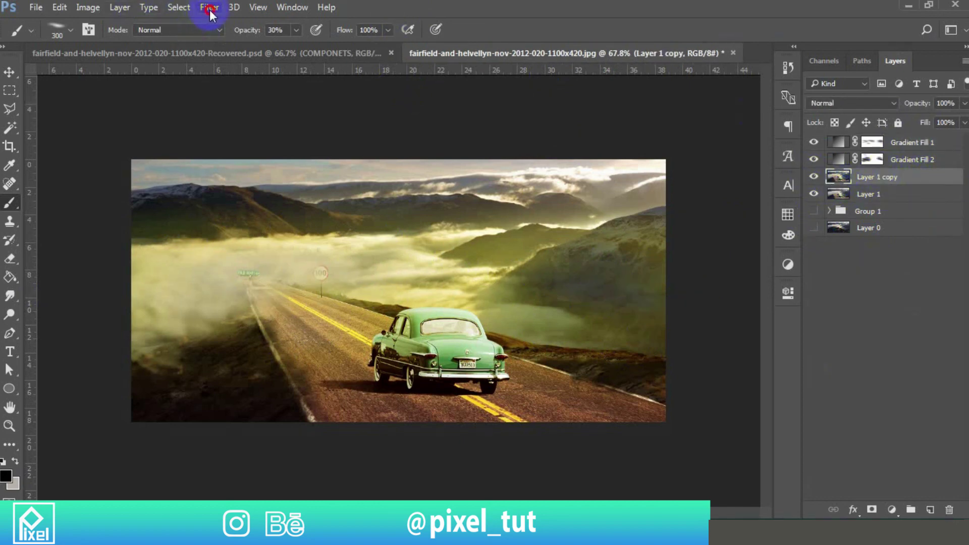
pyautogui.click(254, 87)
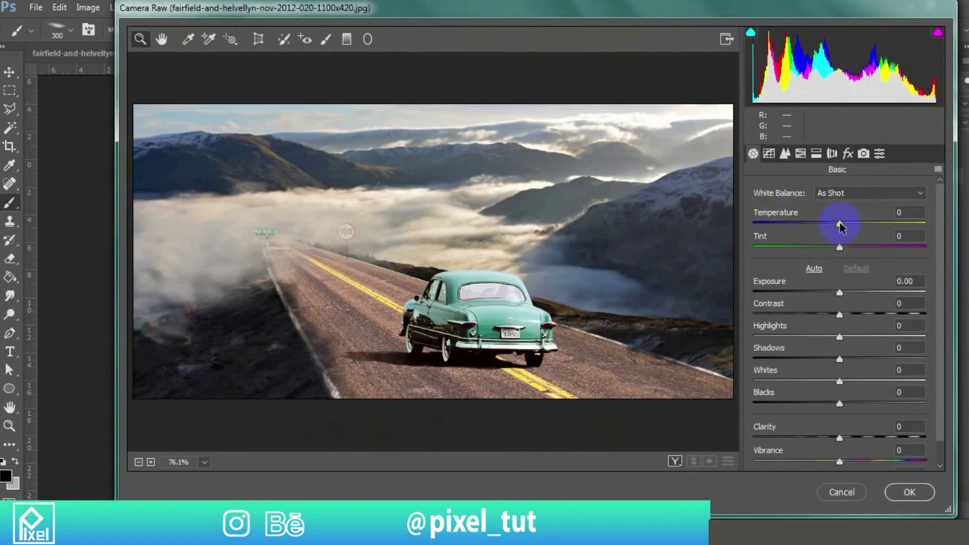
pyautogui.moveTo(839, 225); pyautogui.dragTo(843, 225)
pyautogui.moveTo(839, 296); pyautogui.dragTo(848, 402)
pyautogui.moveTo(839, 437); pyautogui.dragTo(858, 461)
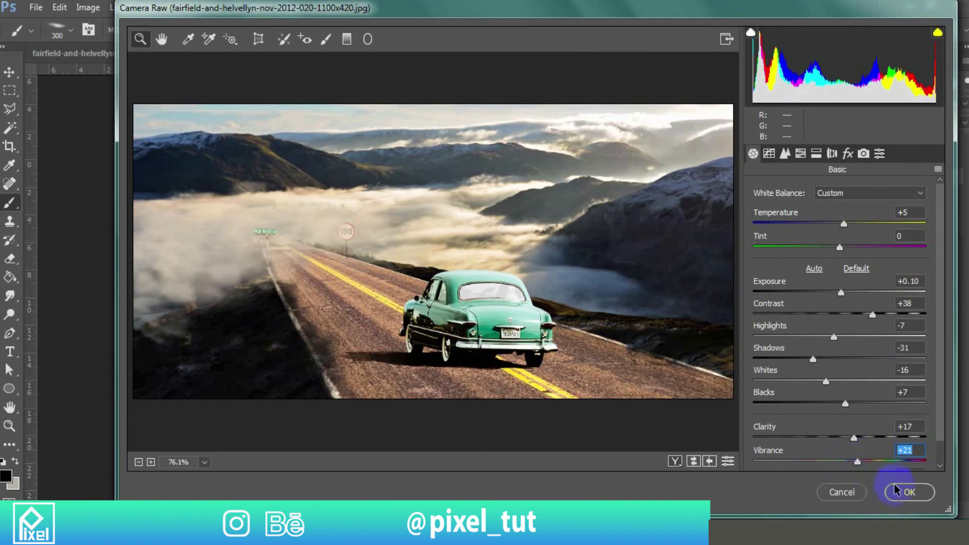
pyautogui.click(896, 490)
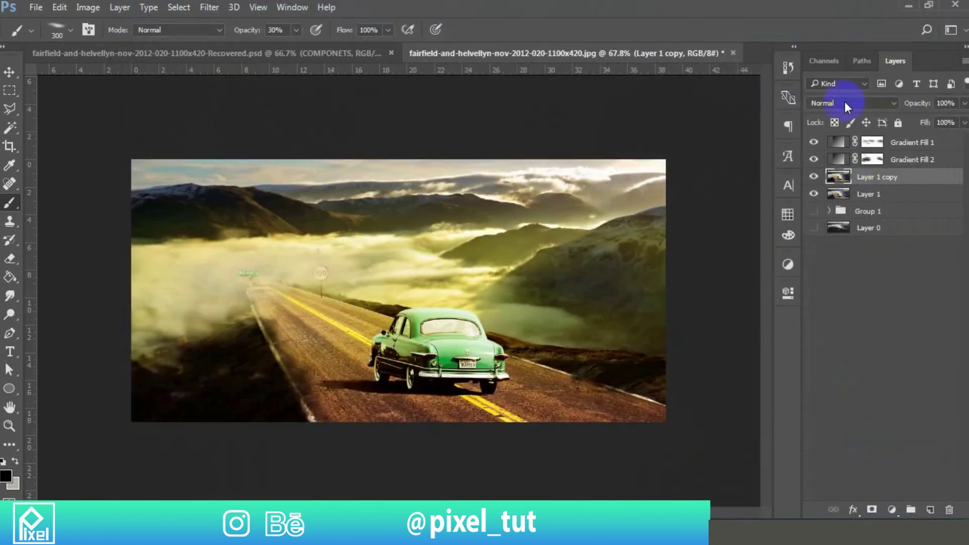
pyautogui.click(813, 177)
pyautogui.click(813, 177)
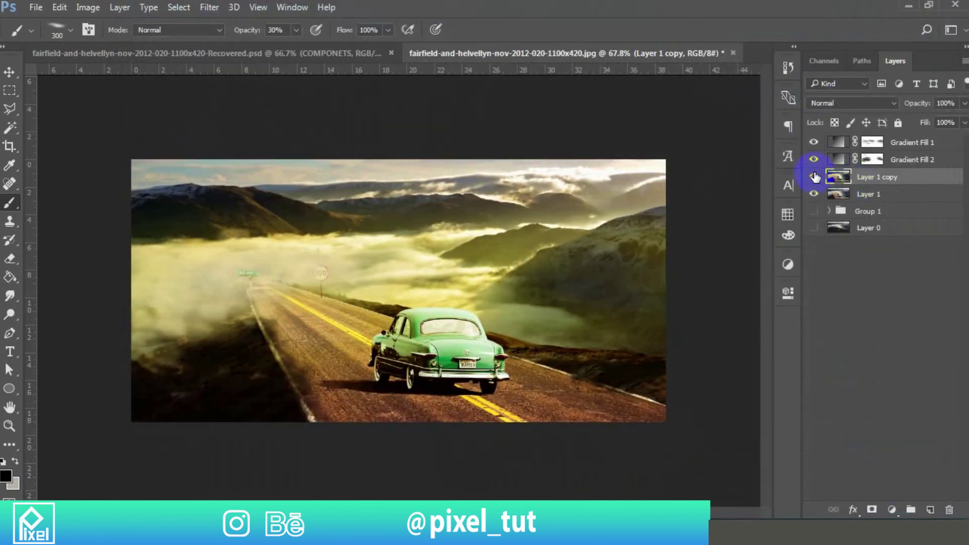
# Reduce the opacity of the Gradient Fill 1 layer to 30%.
pyautogui.click(888, 159)
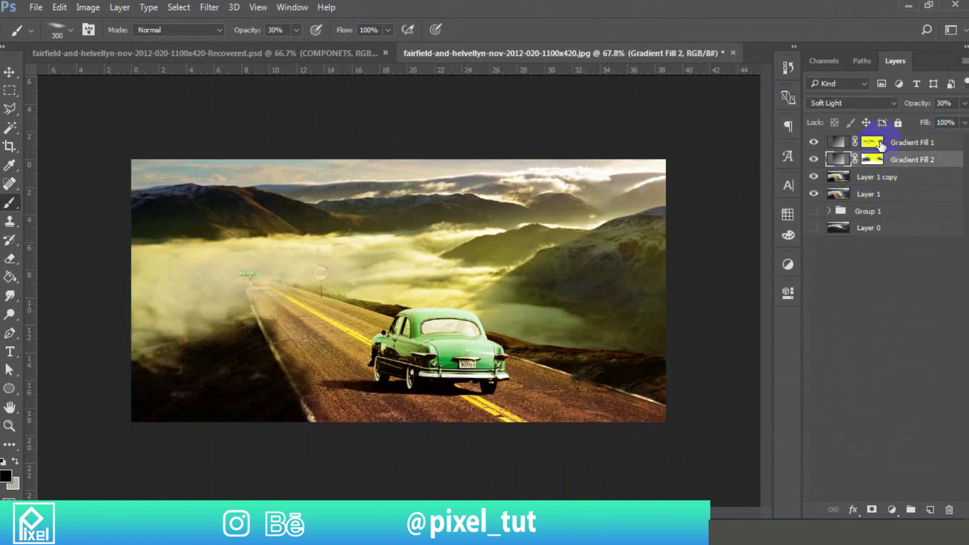
pyautogui.click(910, 143)
pyautogui.click(950, 103)
pyautogui.write('50')
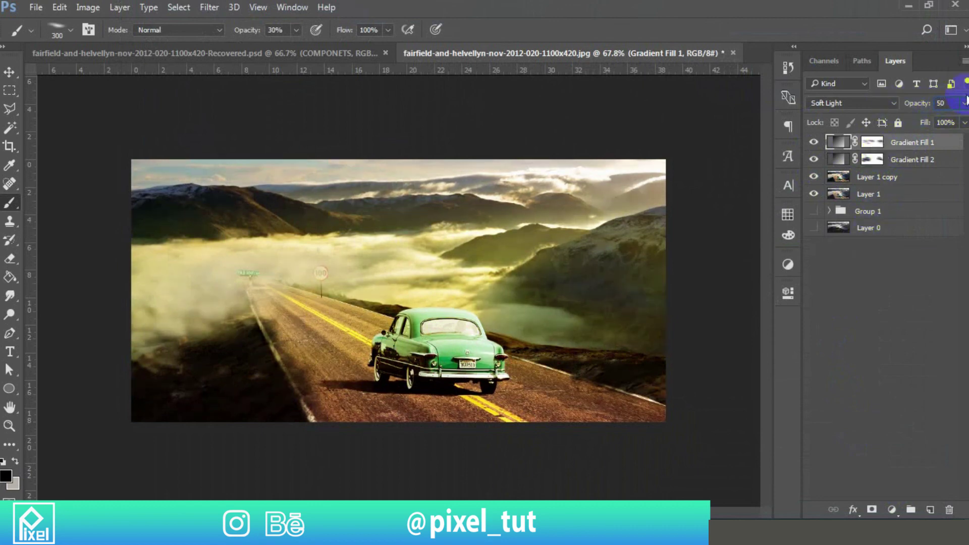
pyautogui.click(918, 104)
pyautogui.write('30')
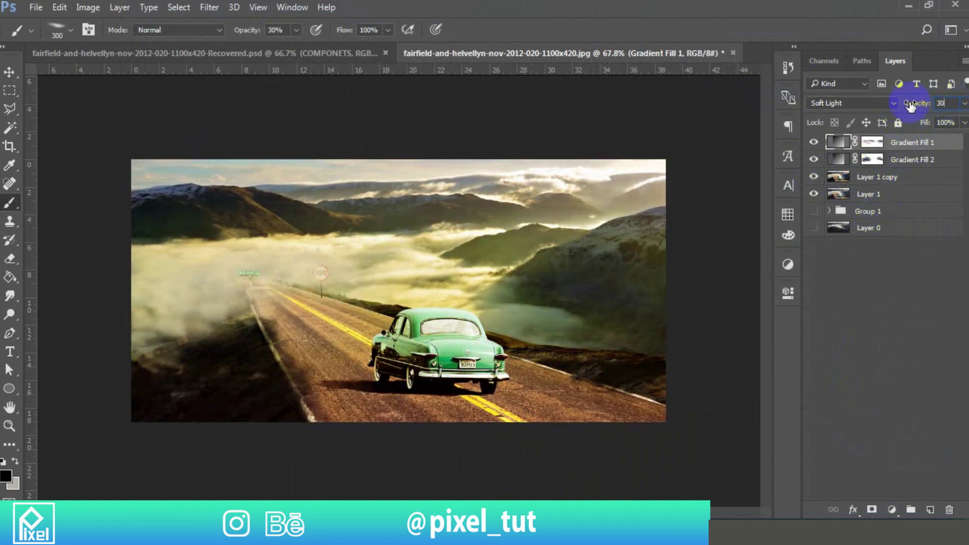
pyautogui.click(838, 285)
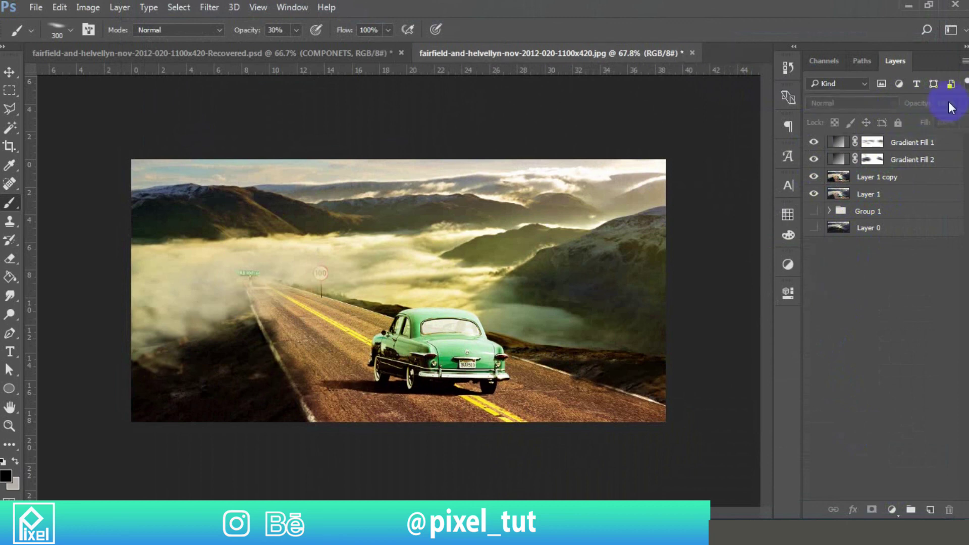
# Compare the image with and without each gradient fill and the Camera Raw-adjusted layer.
pyautogui.click(925, 142)
pyautogui.click(813, 143)
pyautogui.click(811, 143)
pyautogui.click(813, 159)
pyautogui.click(813, 159)
pyautogui.click(848, 295)
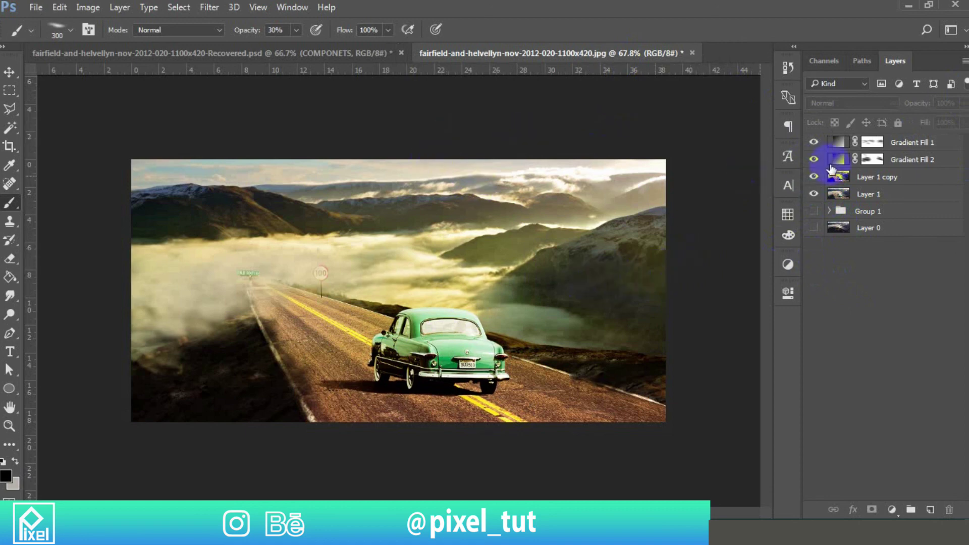
pyautogui.click(812, 175)
pyautogui.click(813, 177)
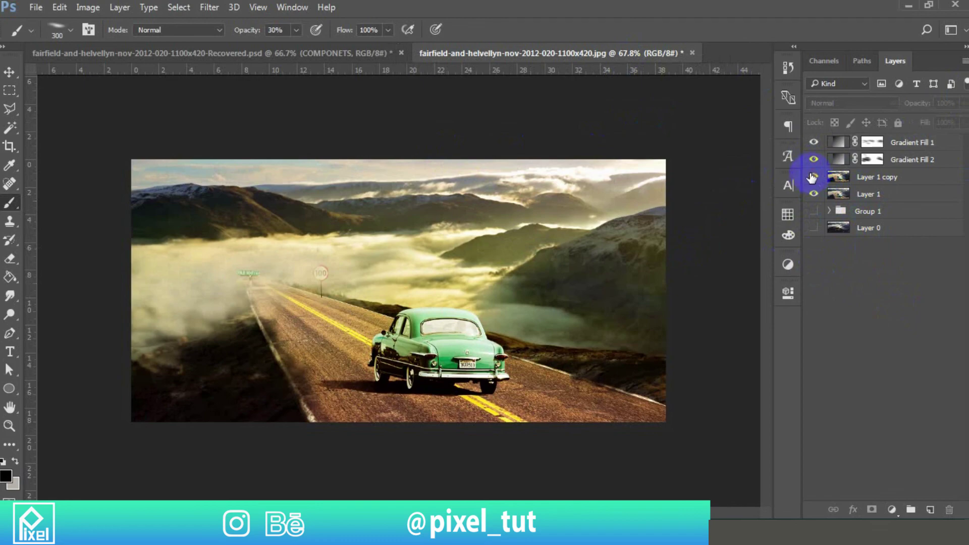